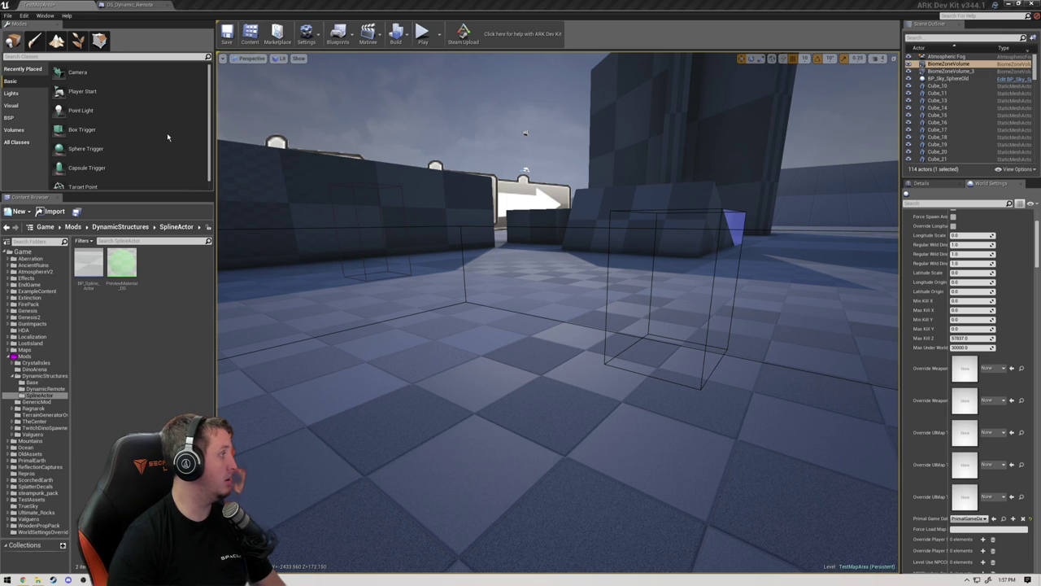
Step: Start a play session in the test level and equip the DS:: Dynamic Remote
{"action": "left_click", "coordinate": [425, 36]}
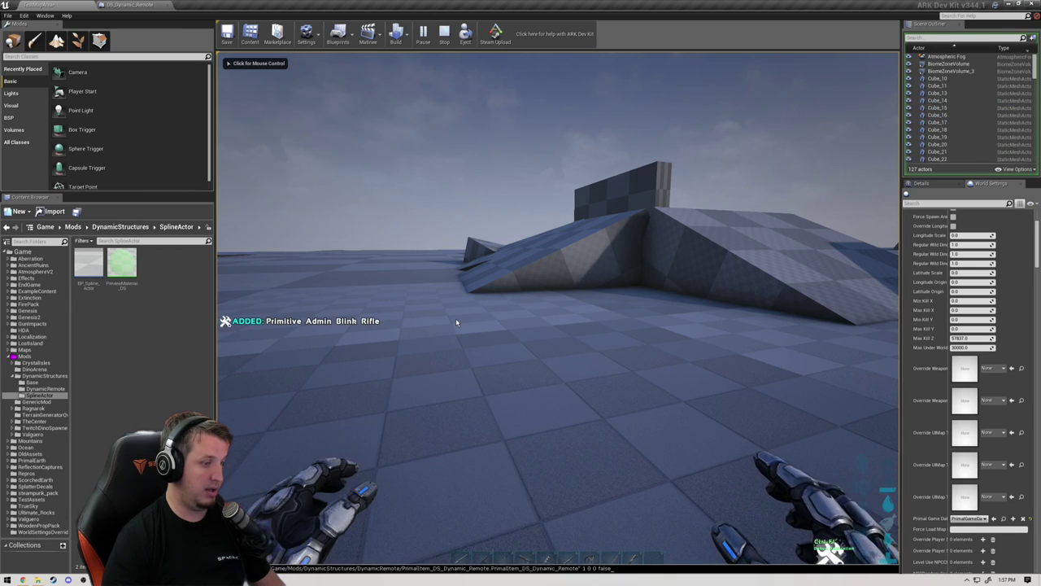
{"action": "key", "text": "i"}
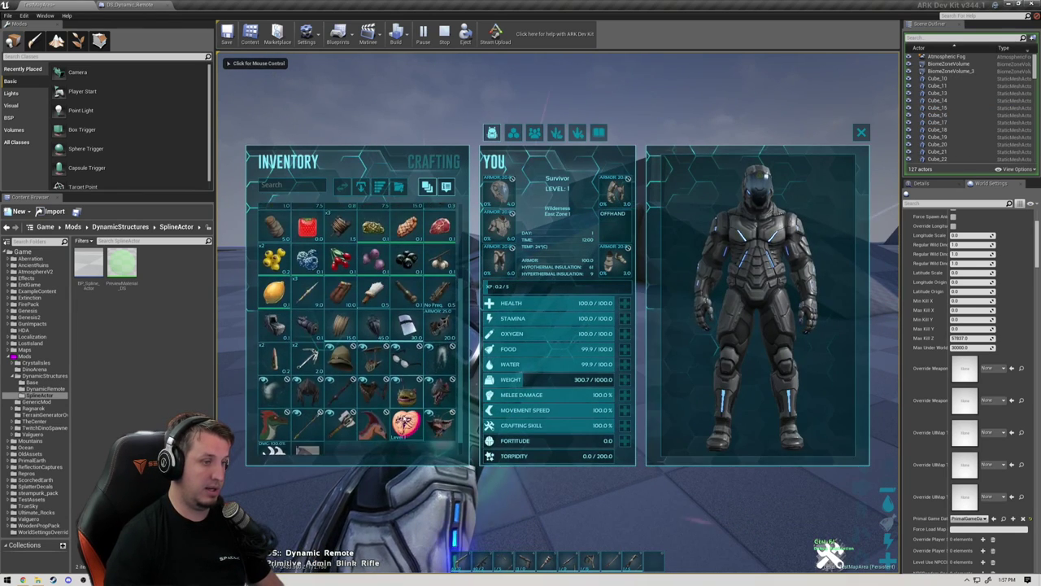
{"action": "key", "text": "i"}
{"action": "key", "text": "1"}
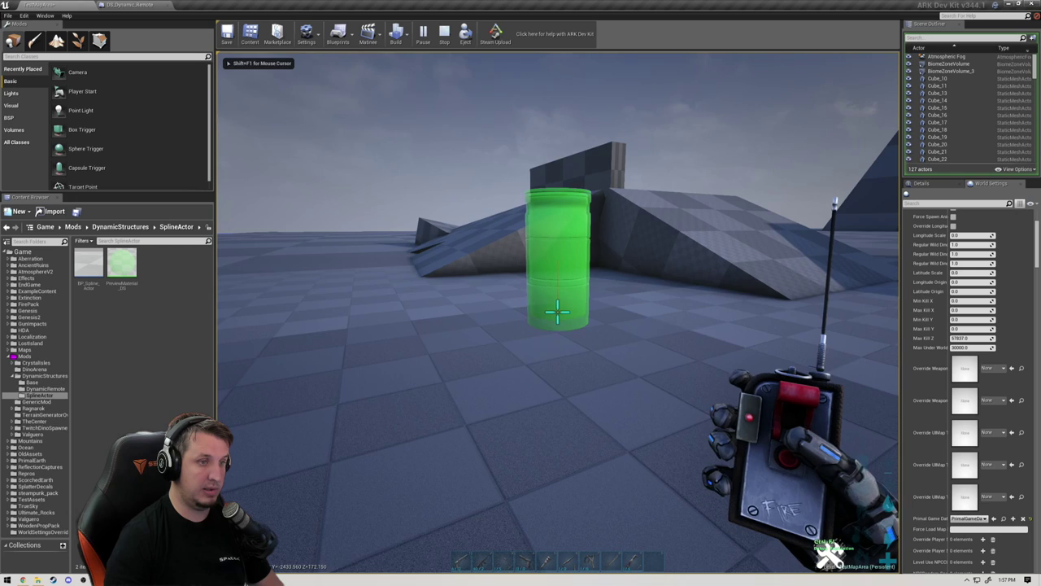
Step: Test placing a barrel spline on the floor with the remote, and end the play session
{"action": "left_click", "coordinate": [557, 311]}
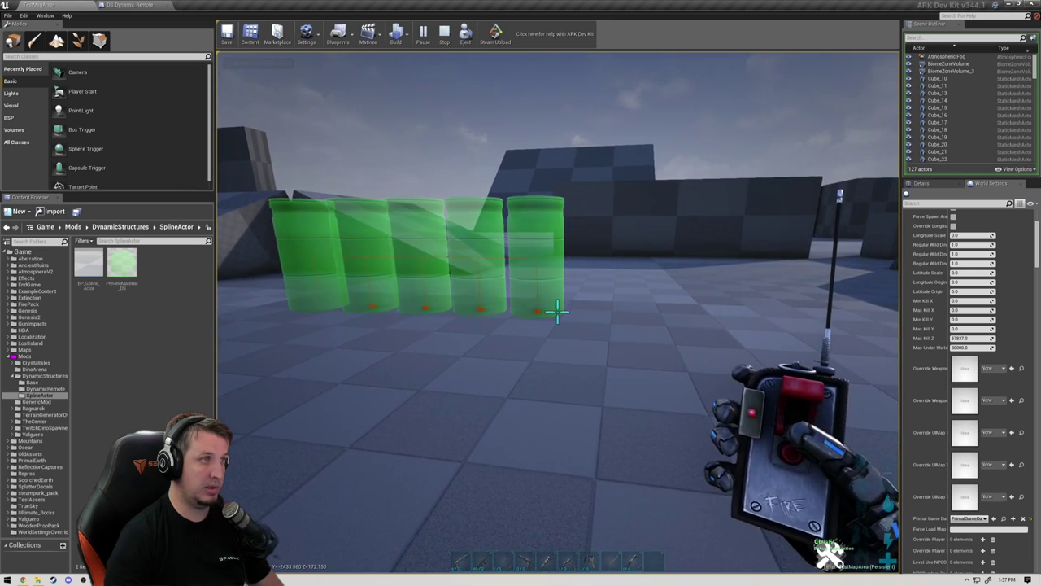
{"action": "left_click", "coordinate": [557, 312]}
{"action": "key", "text": "a"}
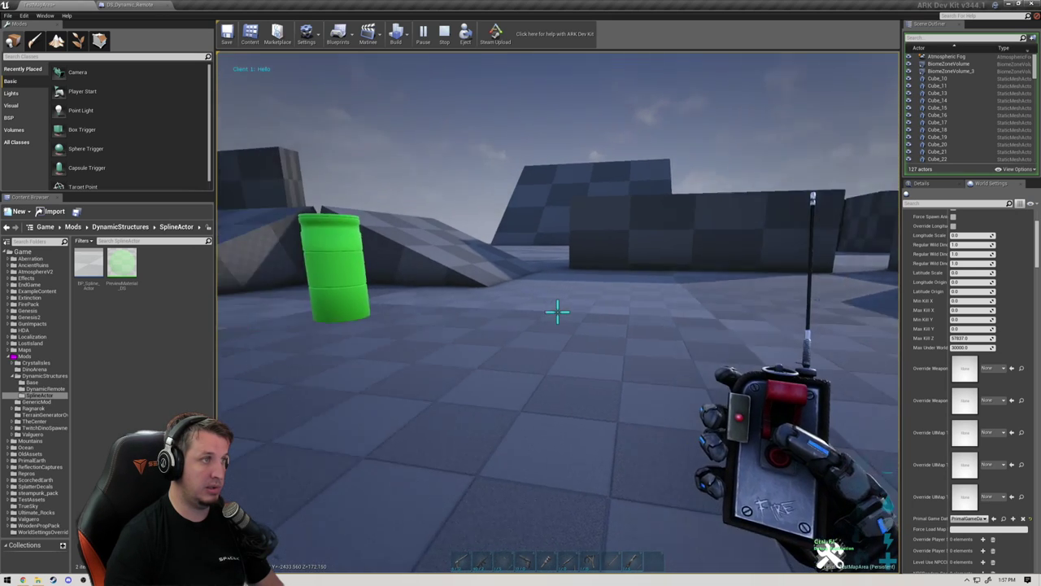
{"action": "key", "text": "shift+F1"}
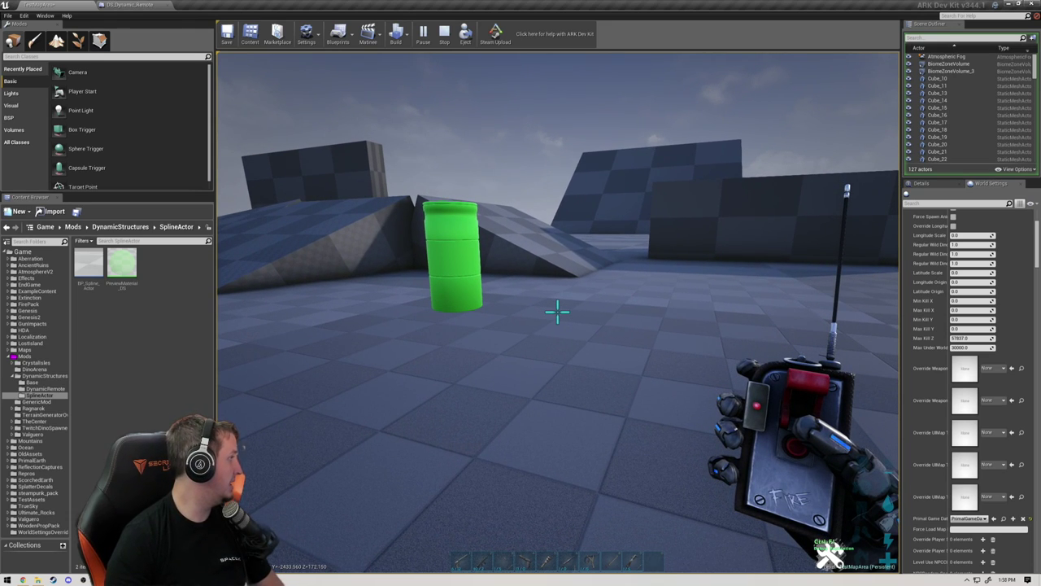
{"action": "key", "text": "Escape"}
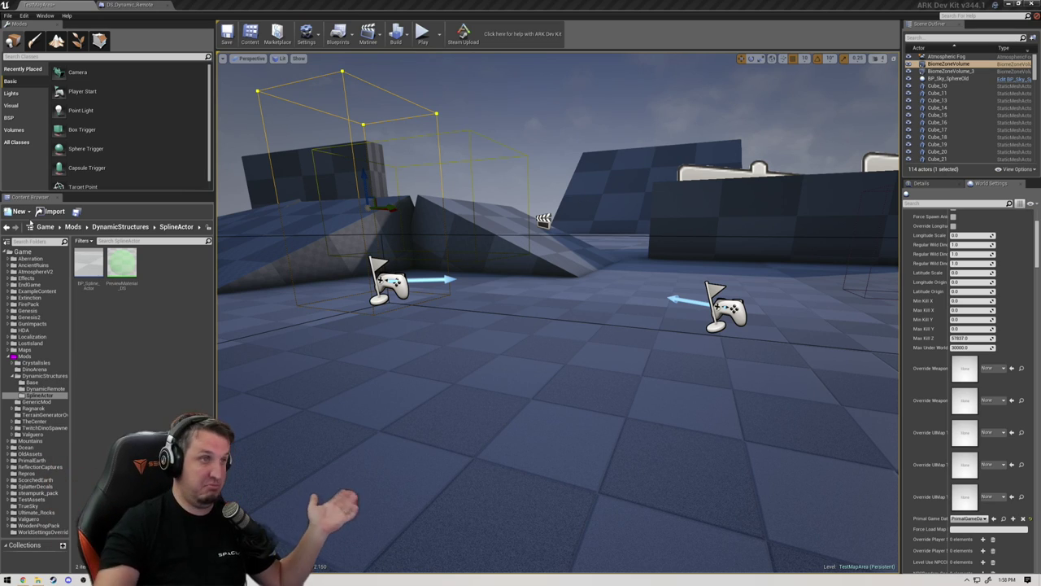
Step: Start a new play session and rerun the console cheats for gcm and giving the PrimalItem_DS_Dynamic_Remote item
{"action": "left_click", "coordinate": [424, 36]}
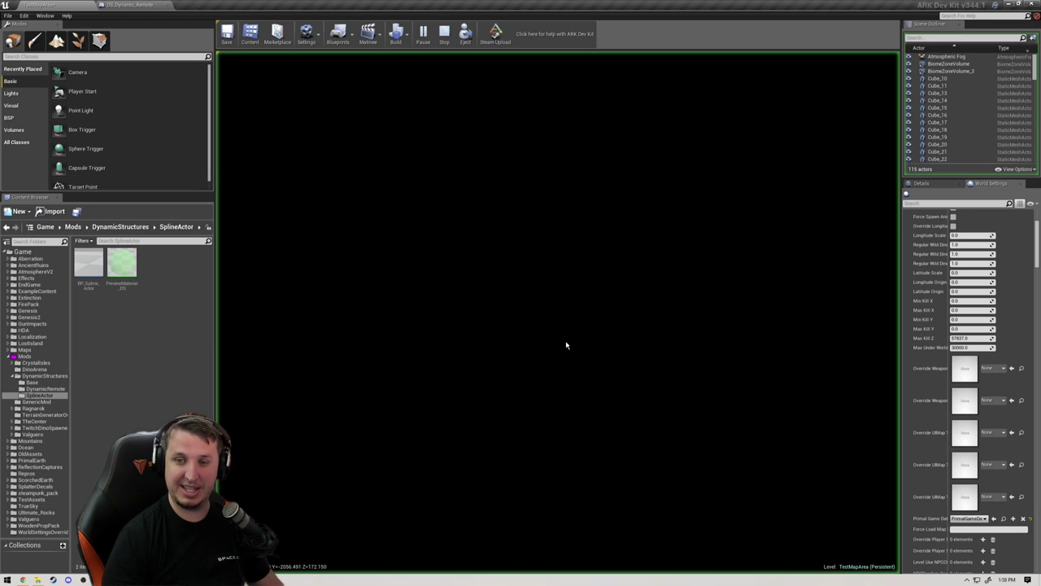
{"action": "key", "text": "Tab"}
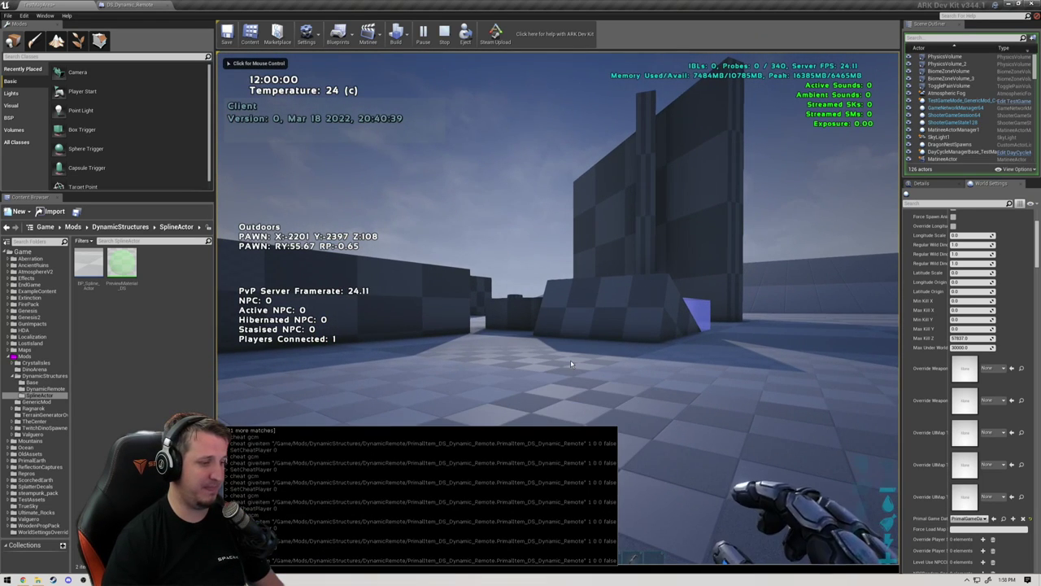
{"action": "key", "text": "Up"}
{"action": "key", "text": "Up"}
{"action": "key", "text": "Up"}
{"action": "key", "text": "Return"}
{"action": "key", "text": "Tab"}
{"action": "key", "text": "Up"}
{"action": "key", "text": "Up"}
{"action": "key", "text": "Up"}
{"action": "key", "text": "Up"}
{"action": "key", "text": "Return"}
{"action": "left_click", "coordinate": [571, 363]}
Step: Equip the DS:: Dynamic Remote from the player inventory
{"action": "key", "text": "i"}
{"action": "scroll", "coordinate": [313, 452], "scroll_direction": "down", "scroll_amount": 3}
{"action": "key", "text": "e"}
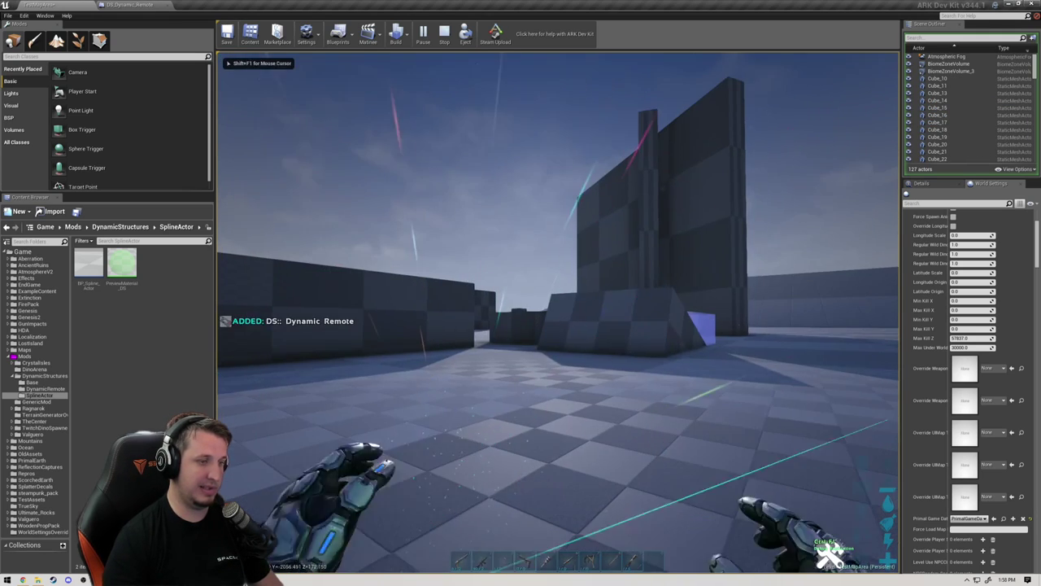
Step: Test placing barrel splines in quick succession across the floor, and stop the play session
{"action": "left_click", "coordinate": [557, 313]}
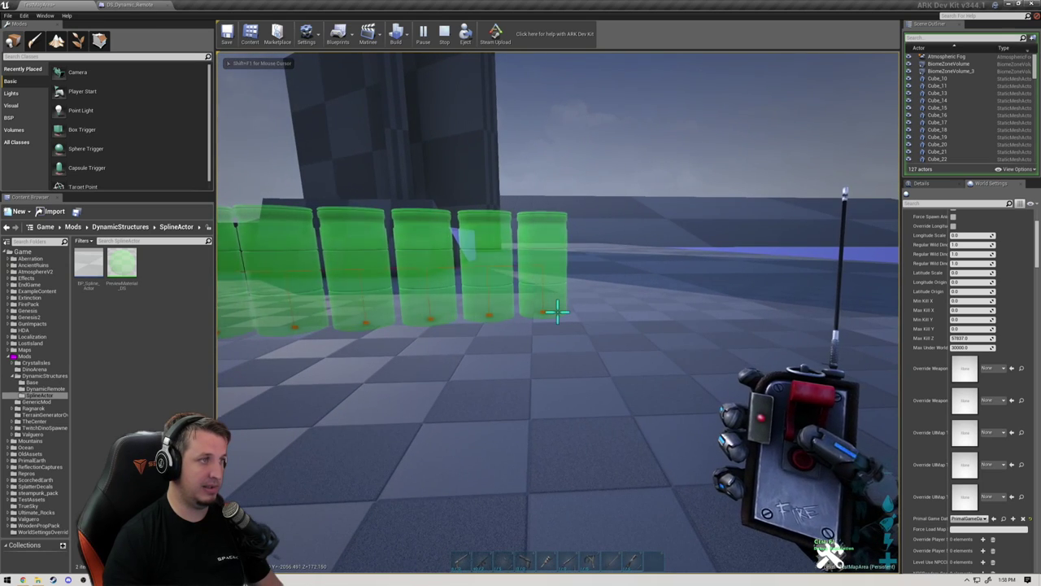
{"action": "left_click", "coordinate": [558, 311]}
{"action": "left_click", "coordinate": [558, 311]}
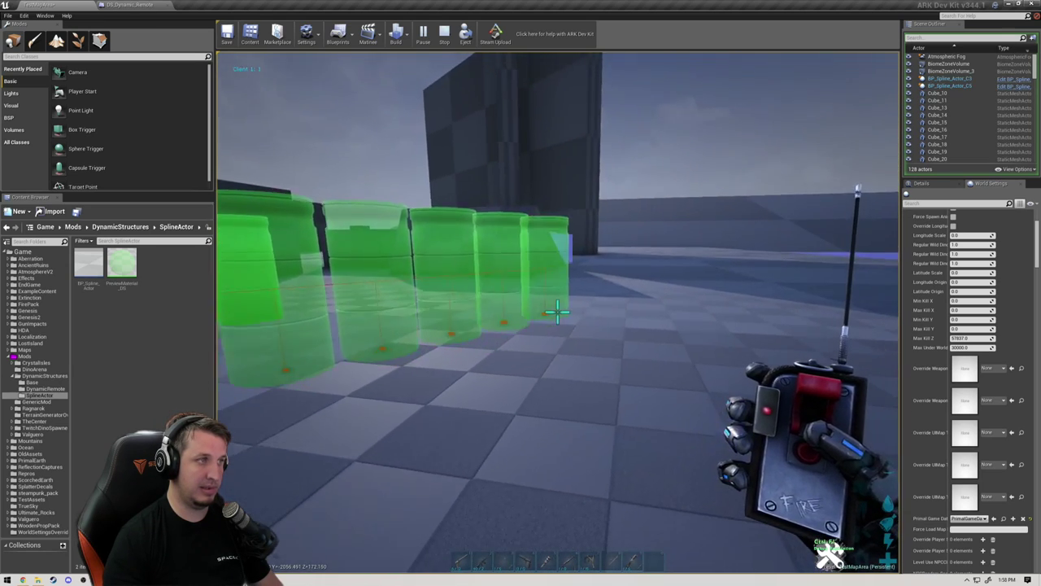
{"action": "left_click", "coordinate": [558, 311]}
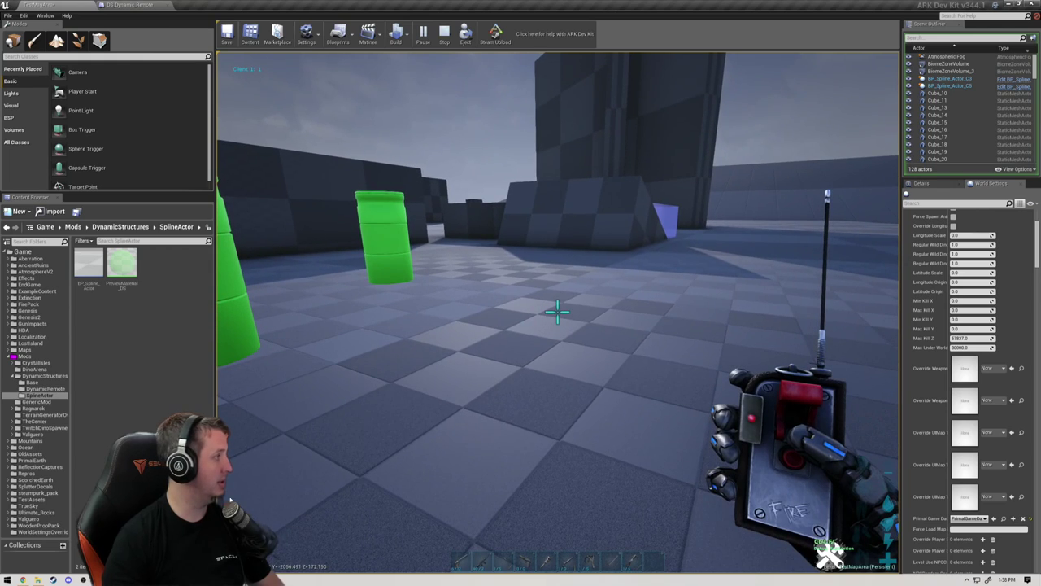
{"action": "key", "text": "Escape"}
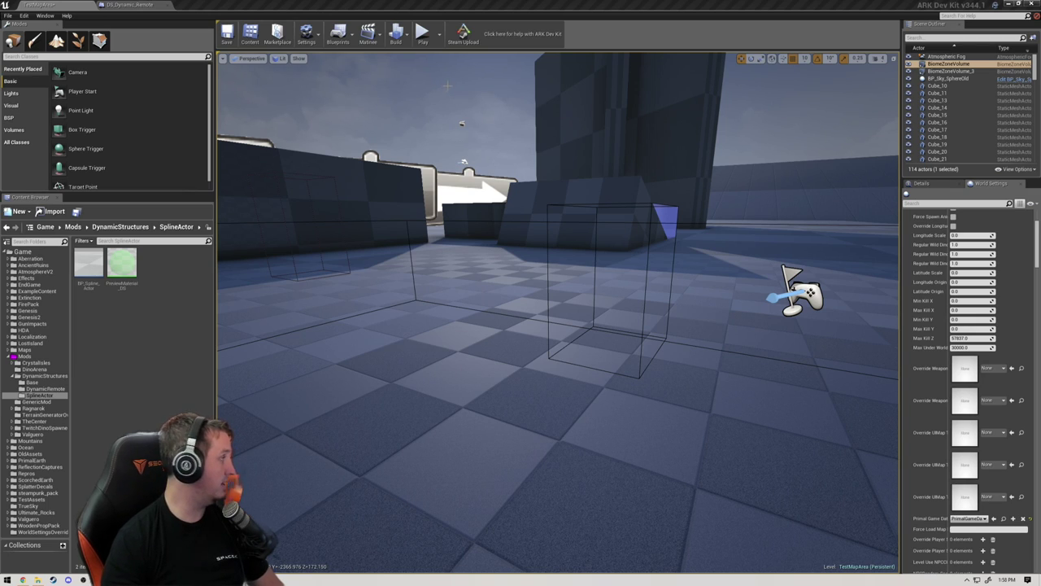
Step: Play the level again and repeat the recent gcm and giveitem cheats to obtain the Dynamic Remote
{"action": "left_click", "coordinate": [422, 33]}
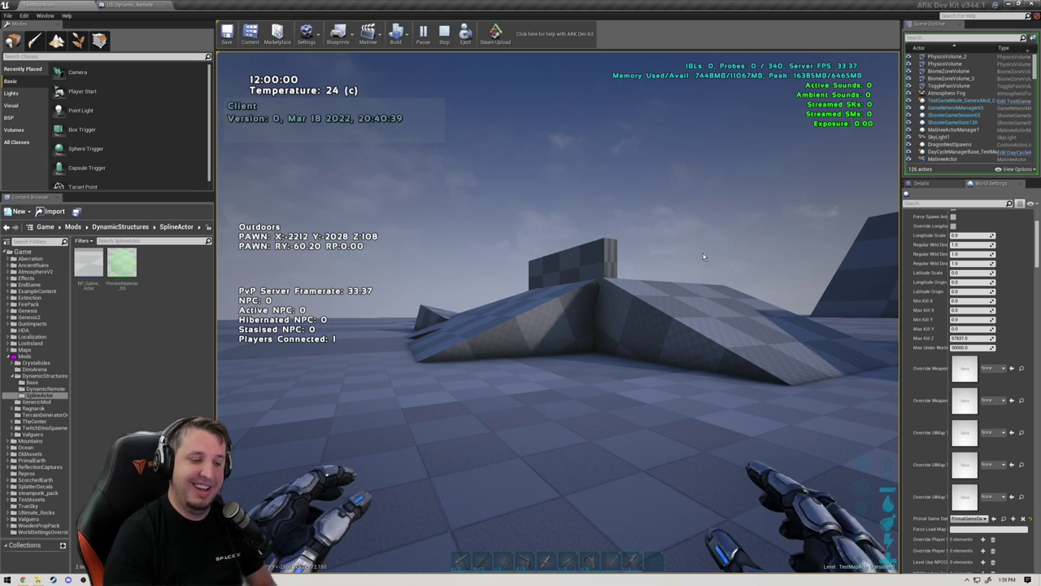
{"action": "left_click", "coordinate": [624, 344]}
{"action": "key", "text": "shift+F1"}
{"action": "key", "text": "alt+Tab"}
{"action": "key", "text": "alt+Tab"}
{"action": "key", "text": "Up"}
{"action": "key", "text": "Up"}
{"action": "key", "text": "Return"}
{"action": "key", "text": "Tab"}
{"action": "key", "text": "Up"}
{"action": "key", "text": "Up"}
{"action": "key", "text": "Return"}
Step: Equip the Dynamic Remote found near the end of the inventory and close the inventory
{"action": "key", "text": "i"}
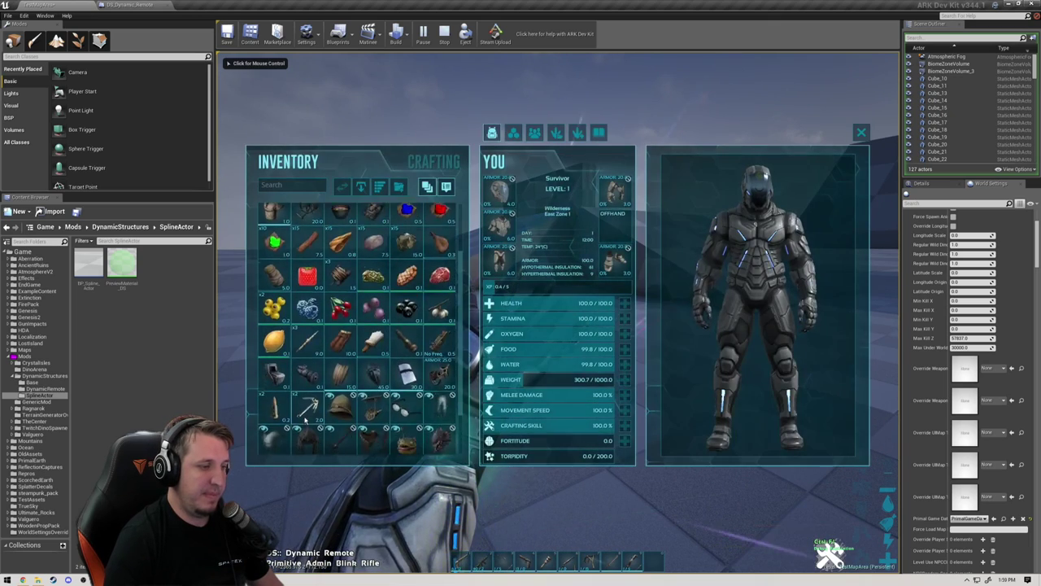
{"action": "double_click", "coordinate": [308, 440]}
{"action": "key", "text": "i"}
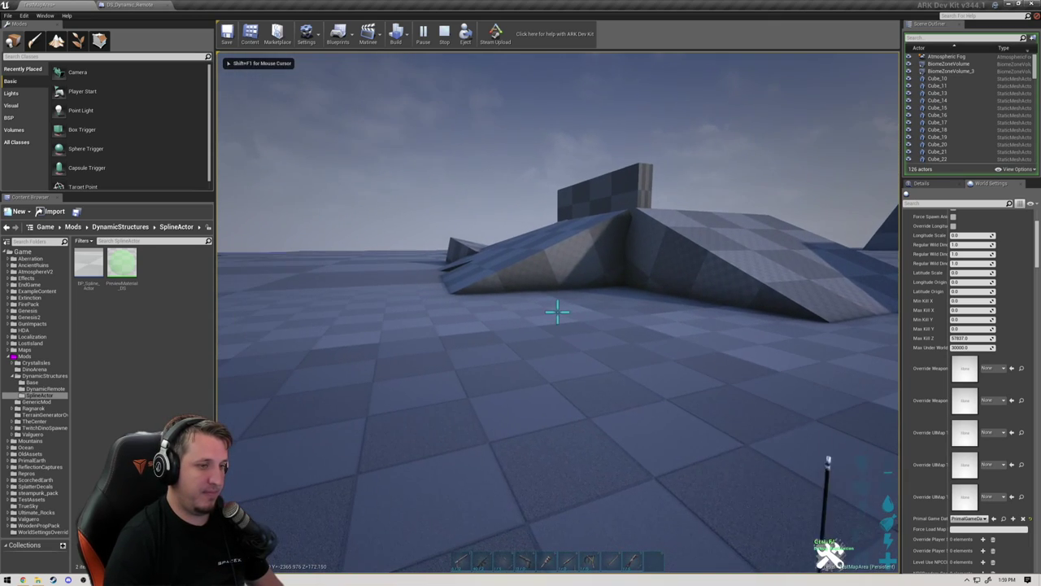
Step: Test starting and finishing several barrel splines at different spots on the floor, and exit the play session
{"action": "left_click", "coordinate": [557, 312]}
{"action": "right_click", "coordinate": [557, 311]}
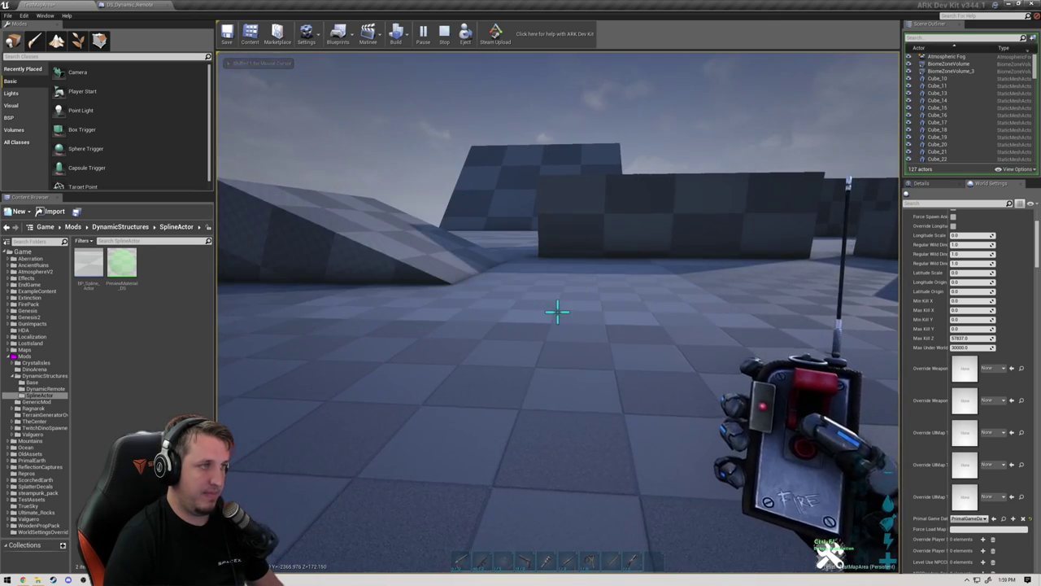
{"action": "left_click", "coordinate": [557, 312]}
{"action": "left_click", "coordinate": [557, 311]}
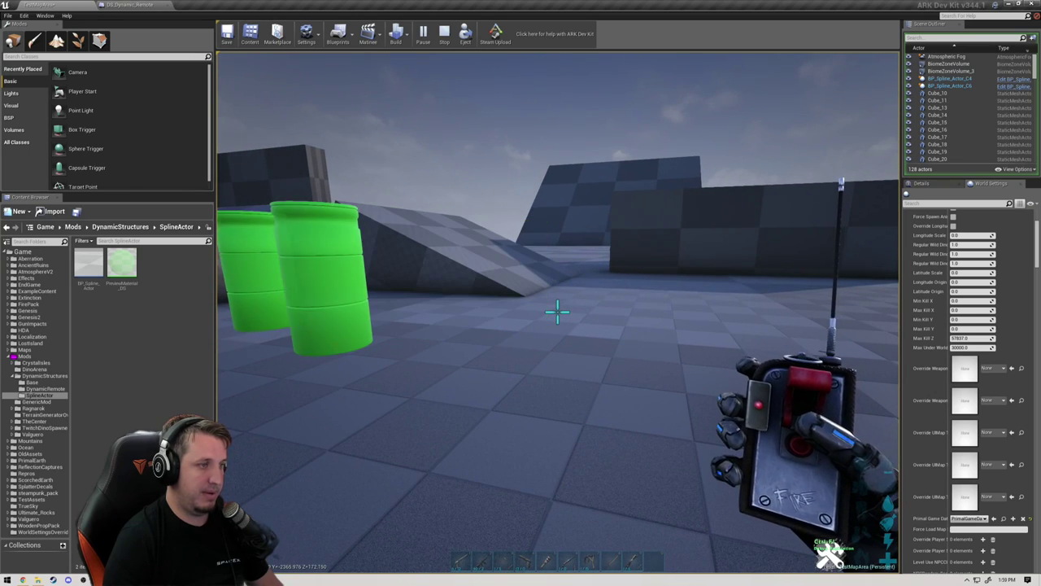
{"action": "left_click", "coordinate": [558, 312]}
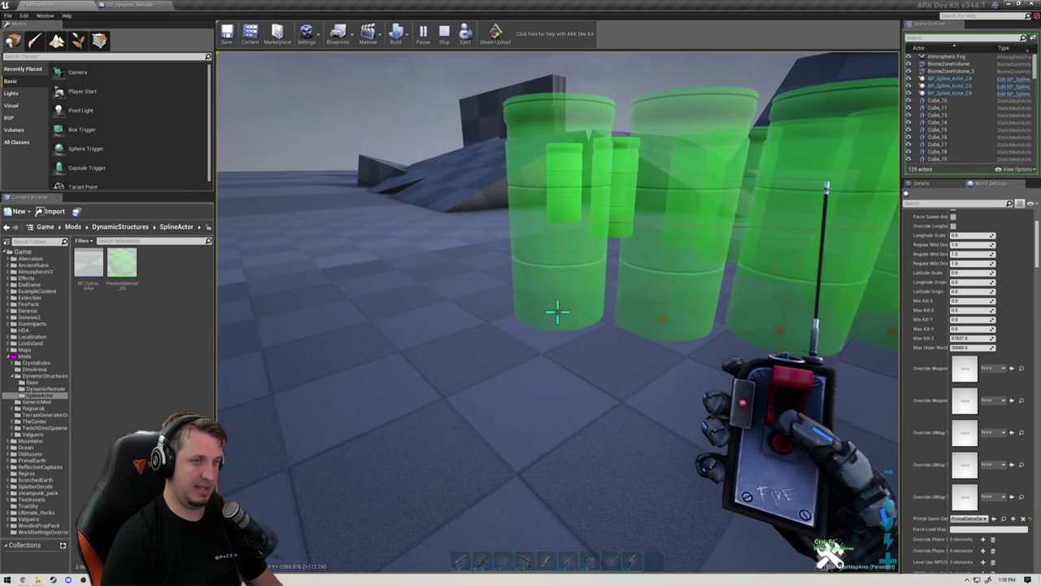
{"action": "left_click", "coordinate": [557, 311]}
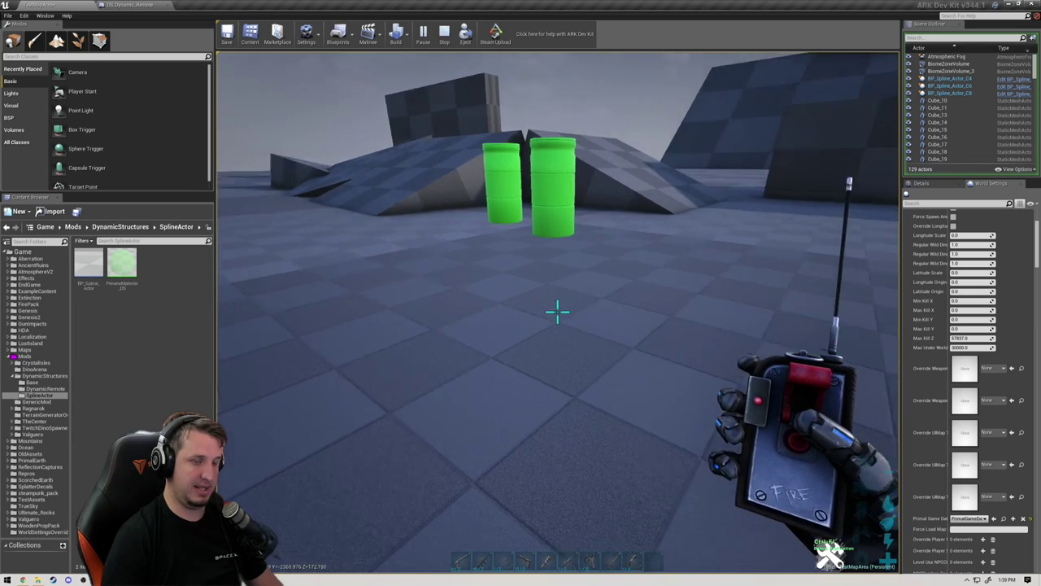
{"action": "left_click", "coordinate": [558, 312]}
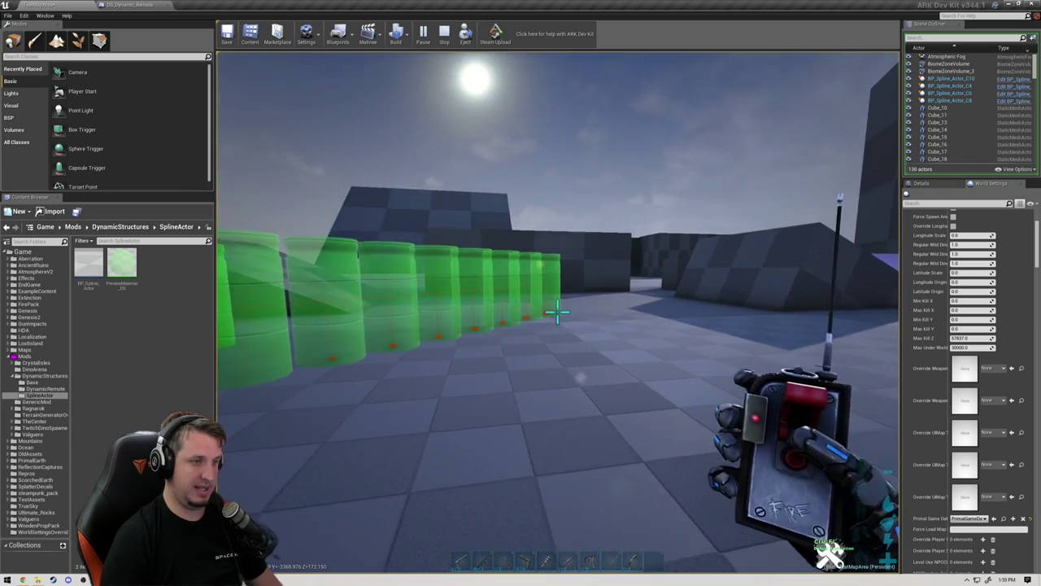
{"action": "left_click", "coordinate": [557, 311]}
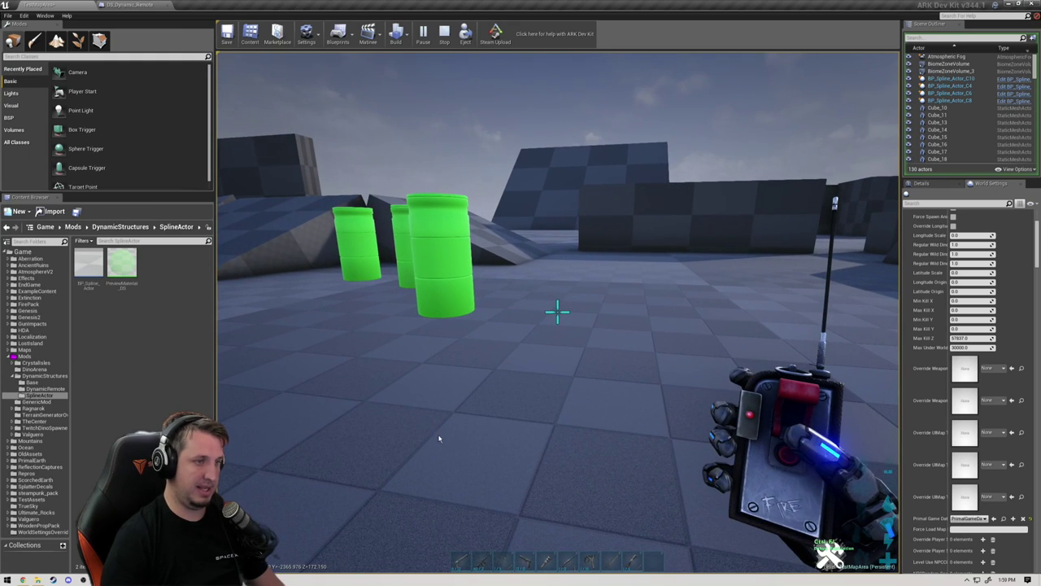
{"action": "key", "text": "Escape"}
Step: In the BP_Spline_Actor event graph, delete the Set NumberOfInstances node that follows the spline-point Branch's True output
{"action": "left_click_drag", "start_coordinate": [0, 35], "coordinate": [521, 0]}
{"action": "scroll", "coordinate": [712, 353], "scroll_direction": "down", "scroll_amount": 1}
{"action": "right_click_drag", "start_coordinate": [716, 353], "coordinate": [680, 345]}
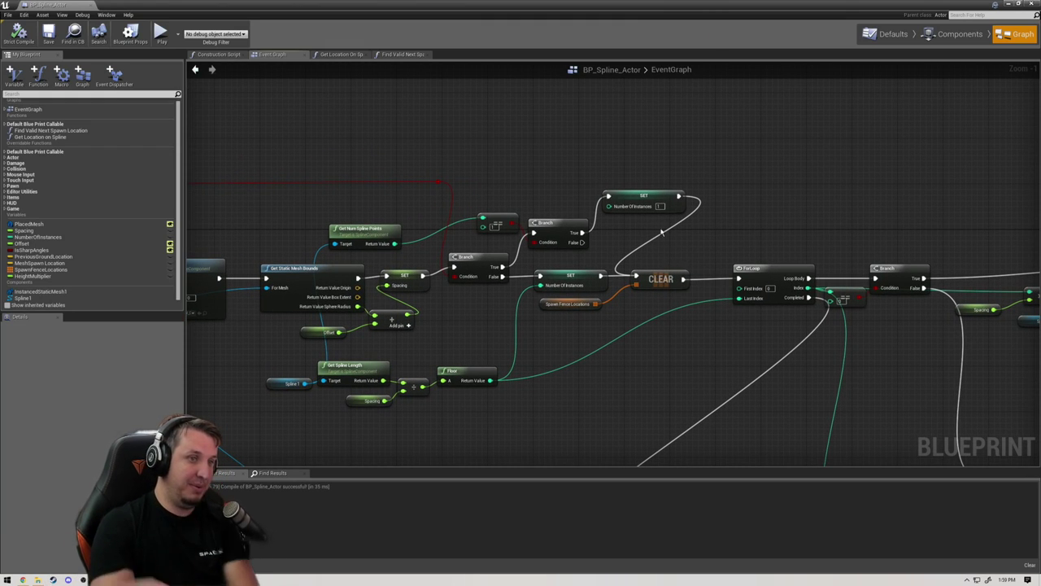
{"action": "left_click", "coordinate": [643, 197]}
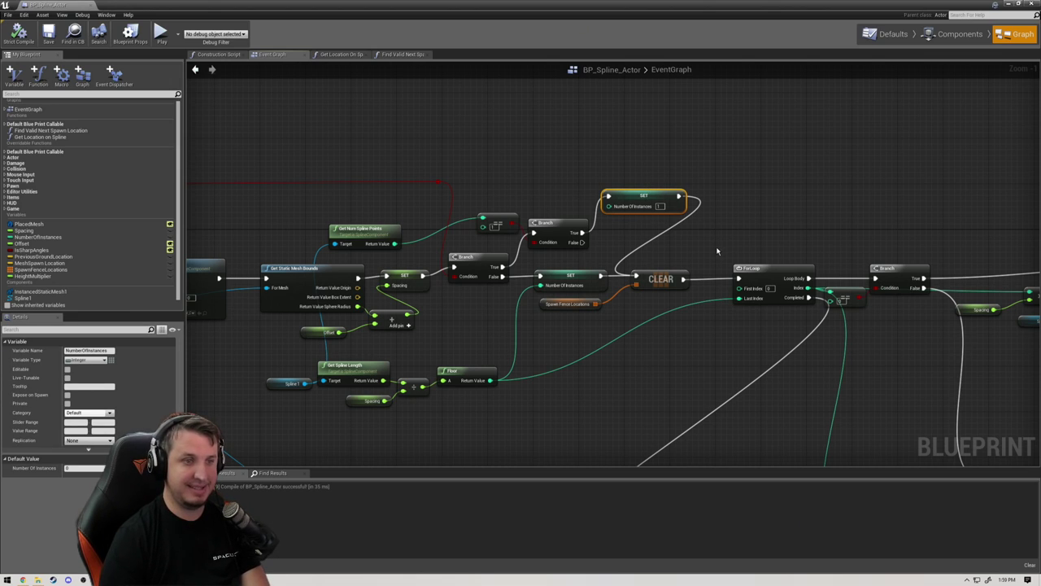
{"action": "key", "text": "Delete"}
Step: Add a Destroy Actor node to the True output of the spline-point Branch and align it beside the Branch
{"action": "right_click_drag", "start_coordinate": [498, 244], "coordinate": [579, 200]}
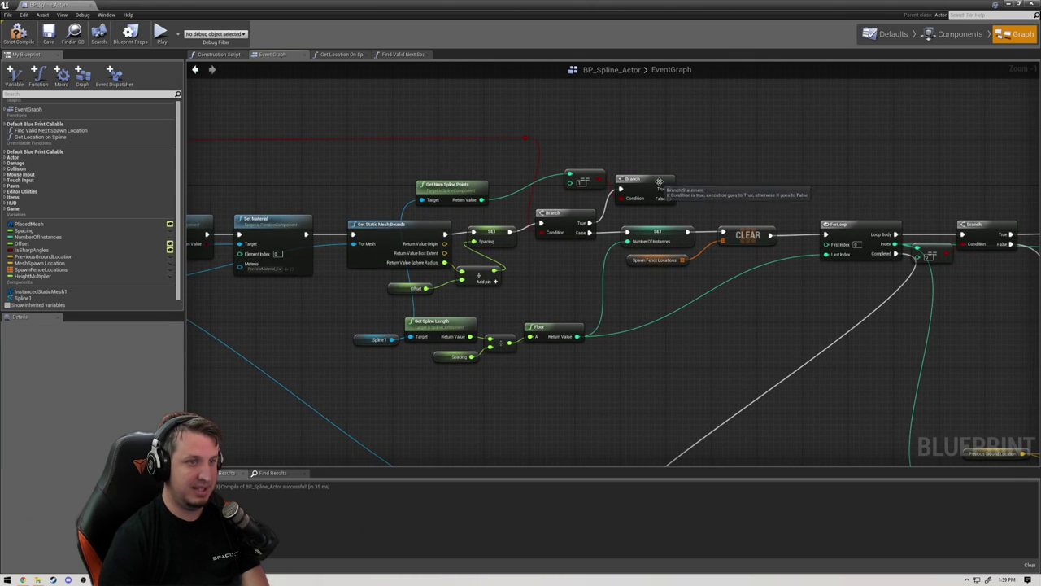
{"action": "left_click_drag", "start_coordinate": [667, 189], "coordinate": [718, 162]}
{"action": "type", "text": "destr"}
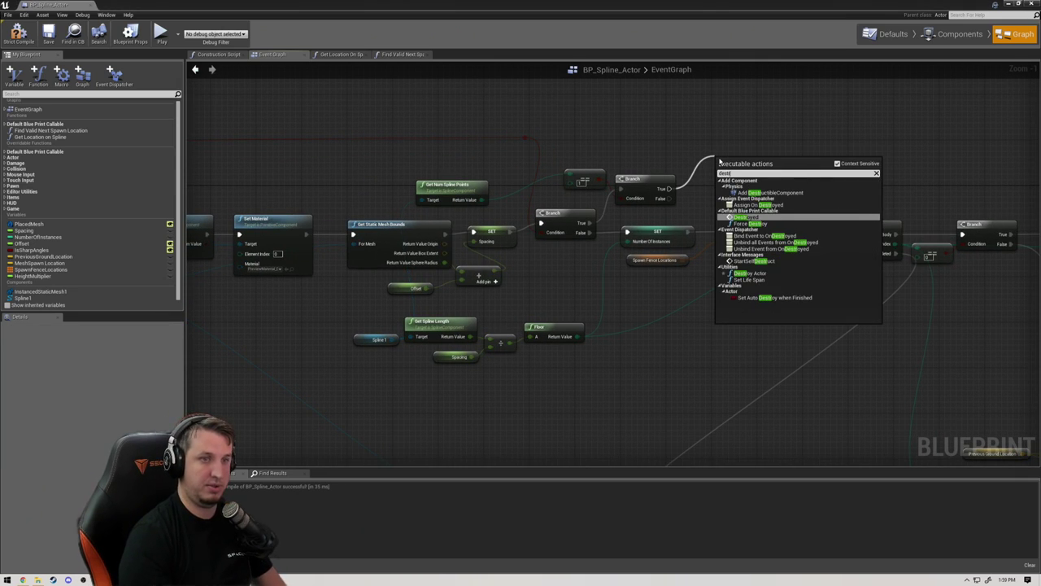
{"action": "type", "text": "oy actor"}
{"action": "key", "text": "Return"}
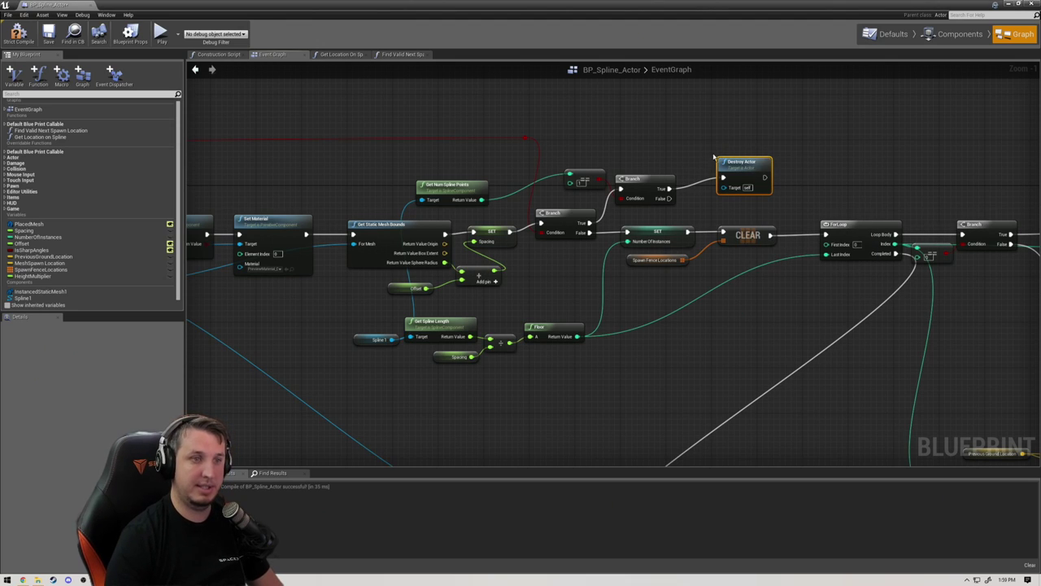
{"action": "left_click_drag", "start_coordinate": [735, 165], "coordinate": [712, 176]}
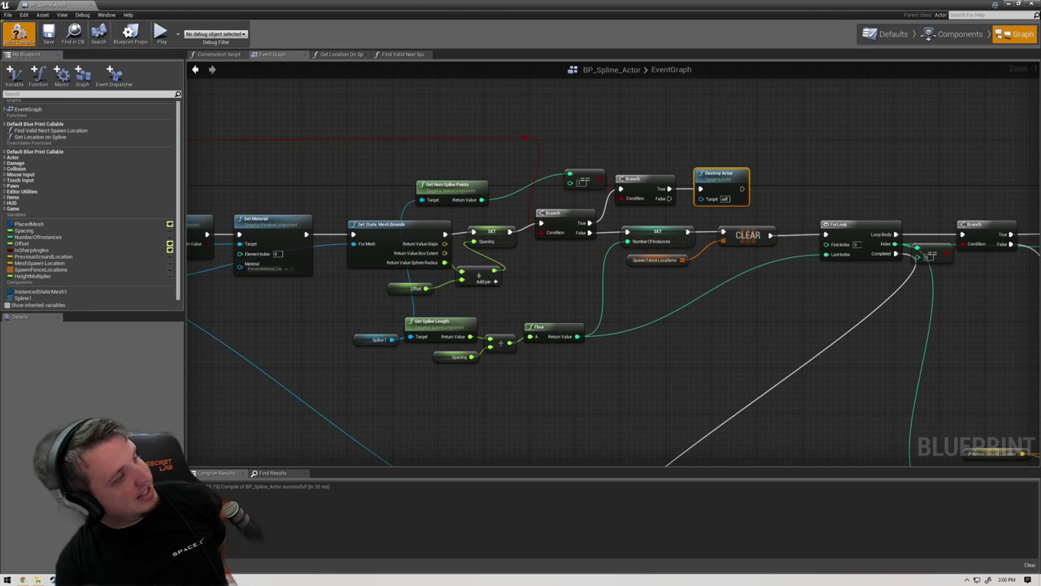
Step: Return to the level editor, start a play session and rerun the gcm and Dynamic Remote giveitem cheats
{"action": "left_click_drag", "start_coordinate": [126, 7], "coordinate": [0, 16]}
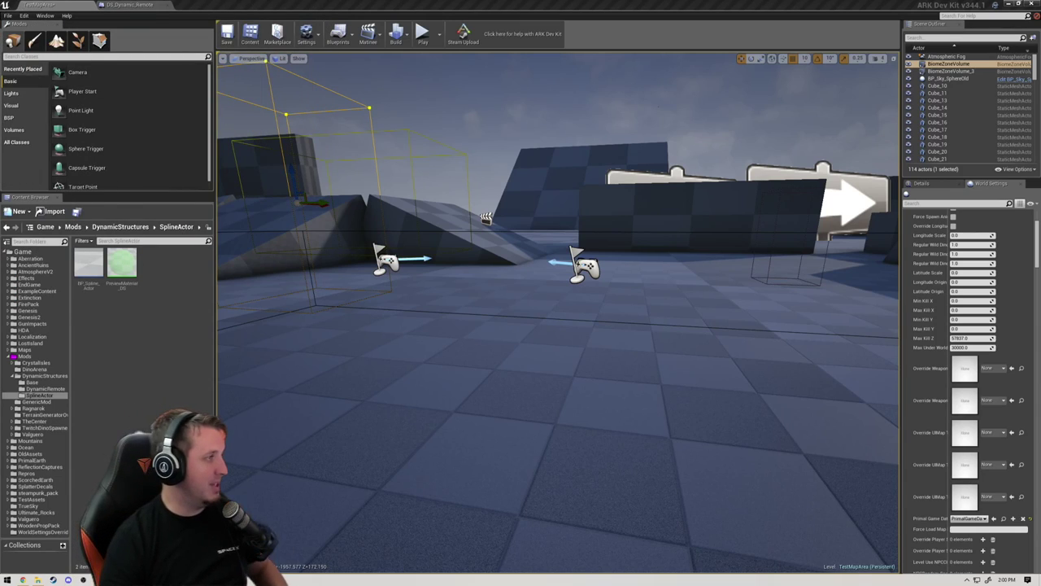
{"action": "left_click", "coordinate": [422, 32]}
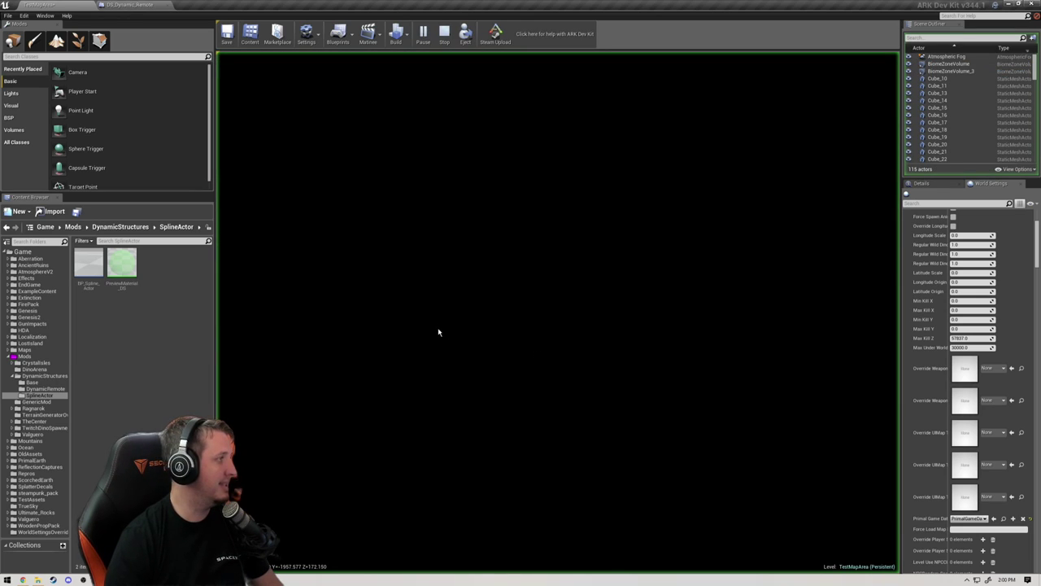
{"action": "key", "text": "grave"}
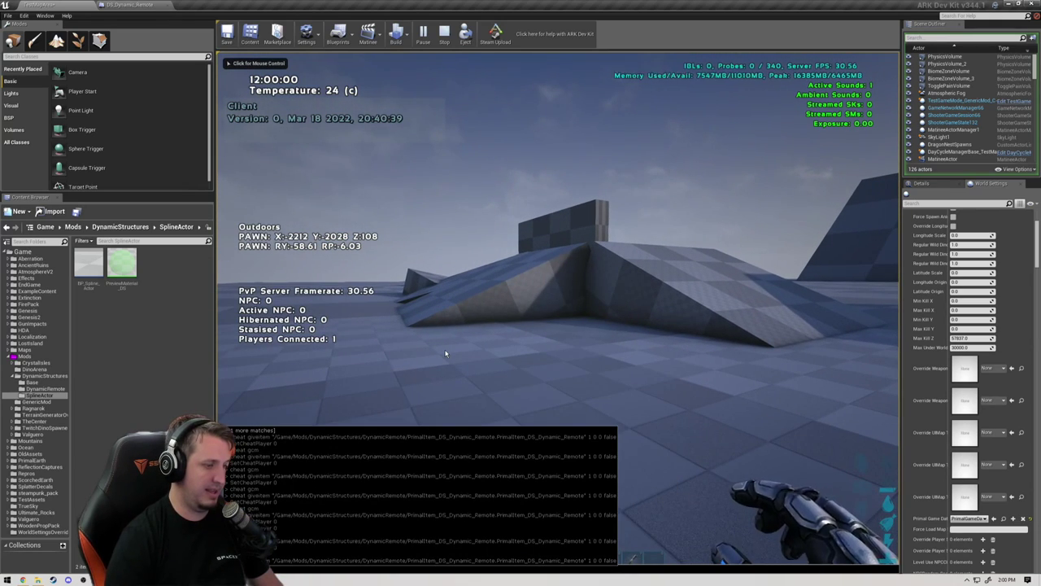
{"action": "key", "text": "Return"}
{"action": "key", "text": "Tab"}
{"action": "key", "text": "Up"}
{"action": "key", "text": "Up"}
{"action": "key", "text": "Up"}
{"action": "key", "text": "Return"}
{"action": "key", "text": "Tab"}
{"action": "key", "text": "Up"}
{"action": "key", "text": "Up"}
{"action": "key", "text": "Up"}
{"action": "key", "text": "Return"}
{"action": "left_click", "coordinate": [444, 353]}
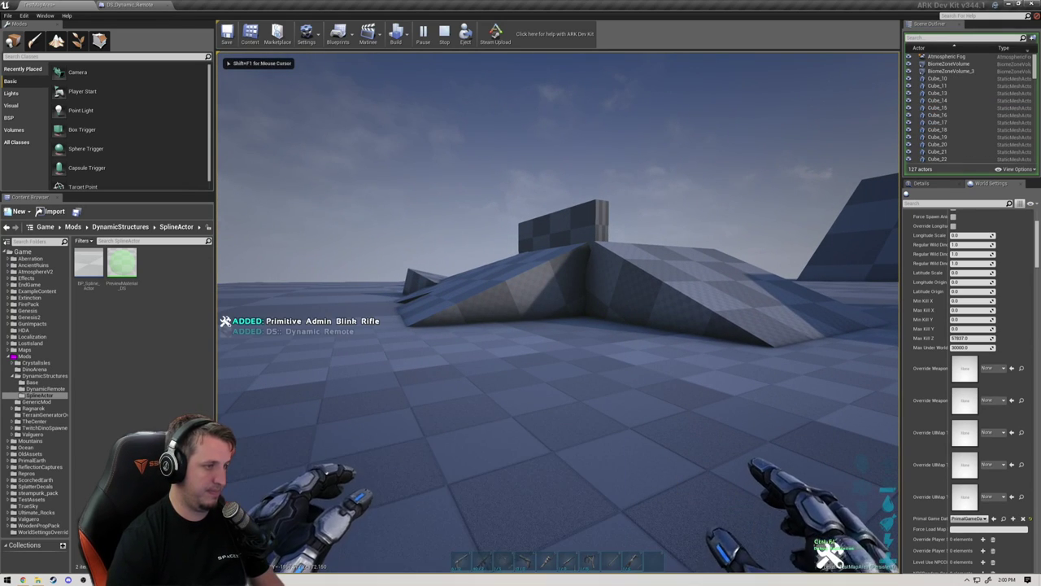
Step: Open the player inventory and equip the Dynamic Remote
{"action": "key", "text": "i"}
{"action": "scroll", "coordinate": [420, 453], "scroll_direction": "down", "scroll_amount": 1}
{"action": "double_click", "coordinate": [307, 445]}
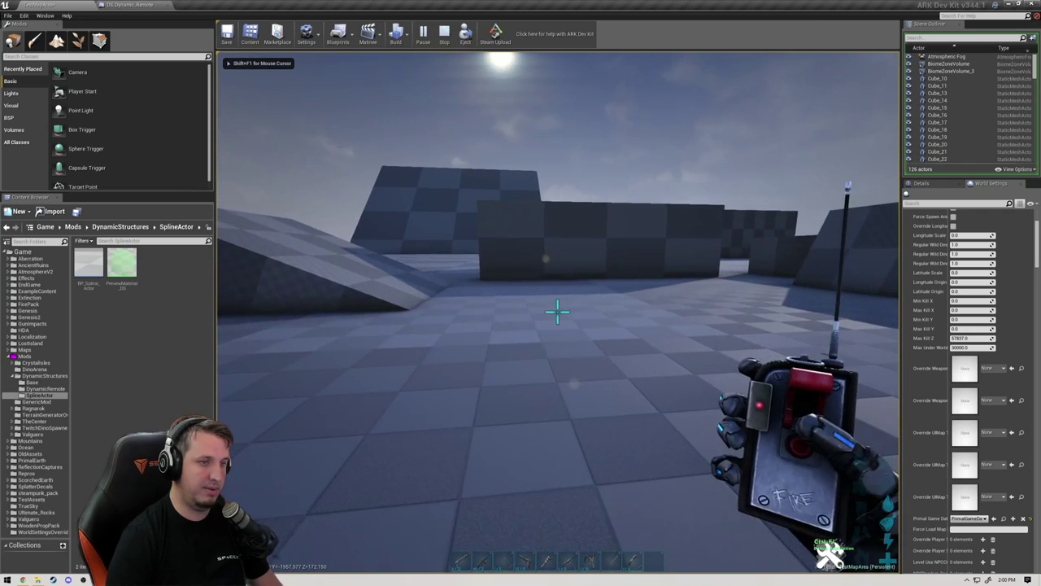
Step: Test the Destroy Actor fix by placing several barrel splines around the map with the Dynamic Remote, then end the play session
{"action": "left_click", "coordinate": [557, 312]}
{"action": "left_click", "coordinate": [557, 312]}
{"action": "left_click", "coordinate": [558, 312]}
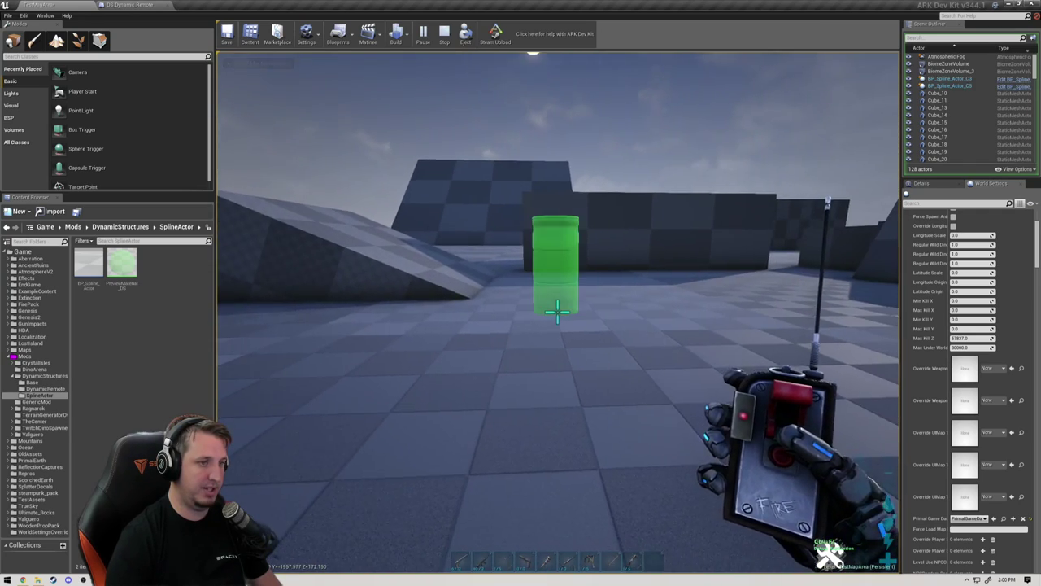
{"action": "left_click", "coordinate": [557, 312]}
{"action": "left_click", "coordinate": [558, 312]}
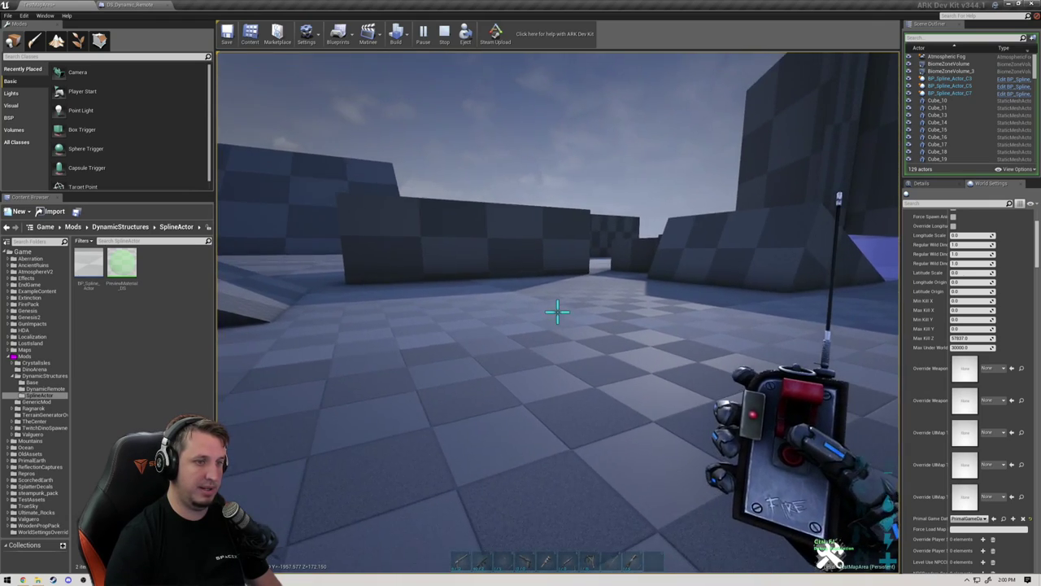
{"action": "left_click", "coordinate": [557, 311]}
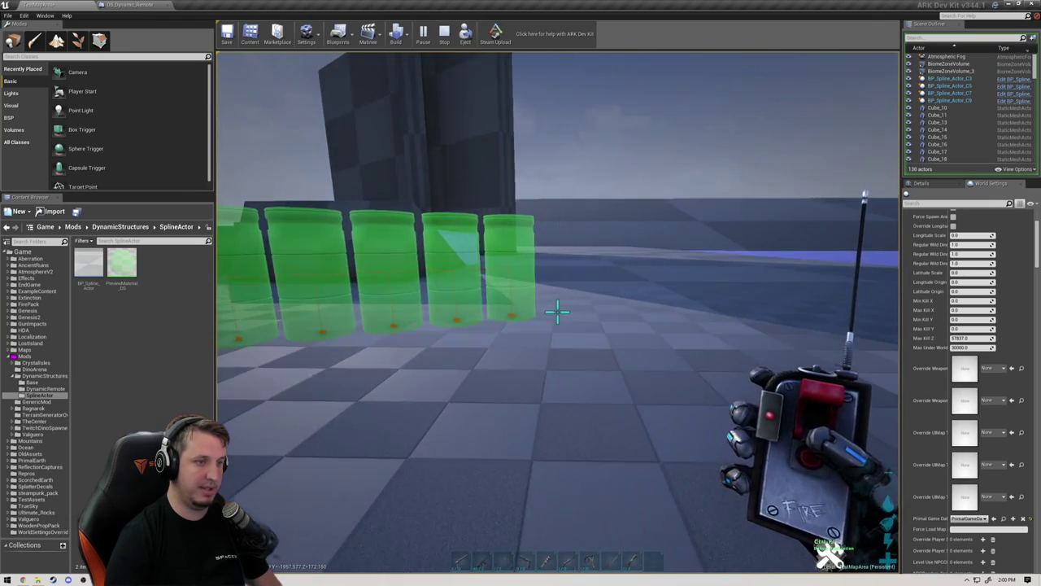
{"action": "key", "text": "shift+F1"}
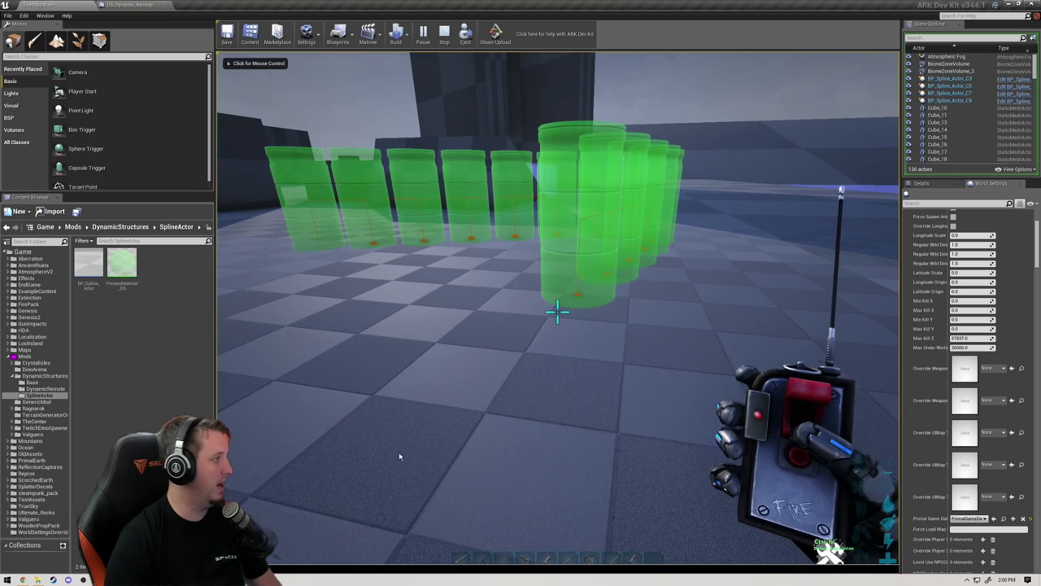
{"action": "left_click", "coordinate": [432, 468]}
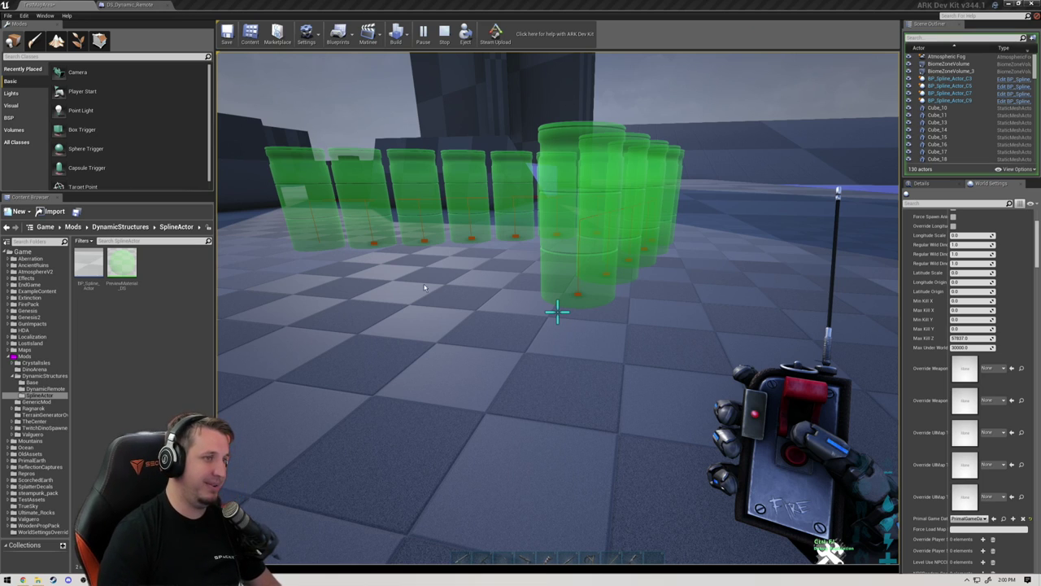
{"action": "key", "text": "Escape"}
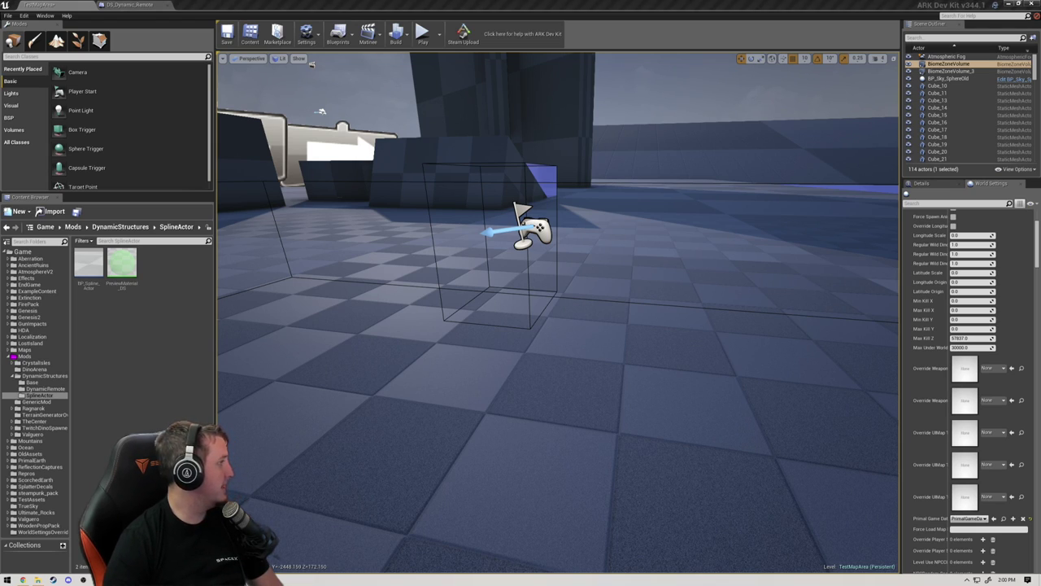
Step: Start a new play session and rerun the gcm and Dynamic Remote giveitem cheats
{"action": "left_click", "coordinate": [423, 42]}
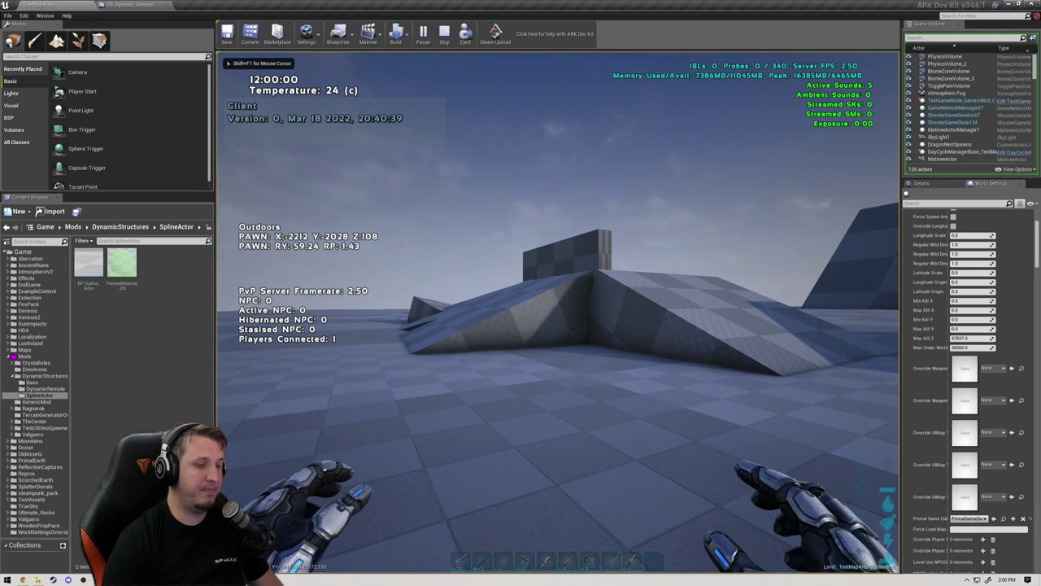
{"action": "key", "text": "Tab"}
{"action": "key", "text": "Return"}
{"action": "key", "text": "Tab"}
{"action": "key", "text": "Up"}
{"action": "key", "text": "Up"}
{"action": "key", "text": "Up"}
{"action": "key", "text": "Return"}
{"action": "key", "text": "Tab"}
{"action": "key", "text": "Up"}
{"action": "key", "text": "Up"}
{"action": "key", "text": "Up"}
{"action": "key", "text": "Return"}
Step: Equip the Dynamic Remote from the inventory and place test barrel splines while moving around the map
{"action": "key", "text": "i"}
{"action": "double_click", "coordinate": [309, 436]}
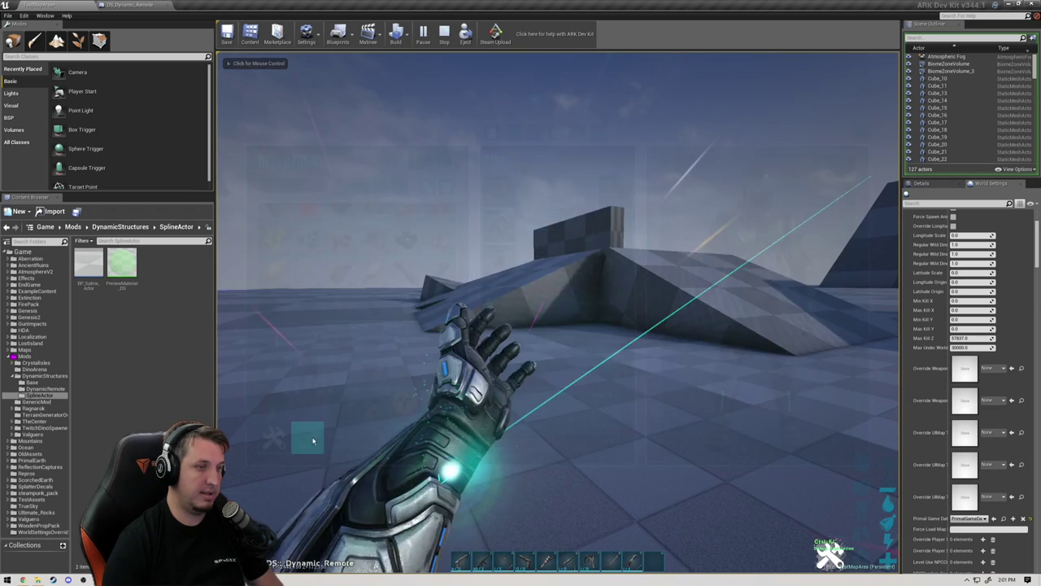
{"action": "key", "text": "s"}
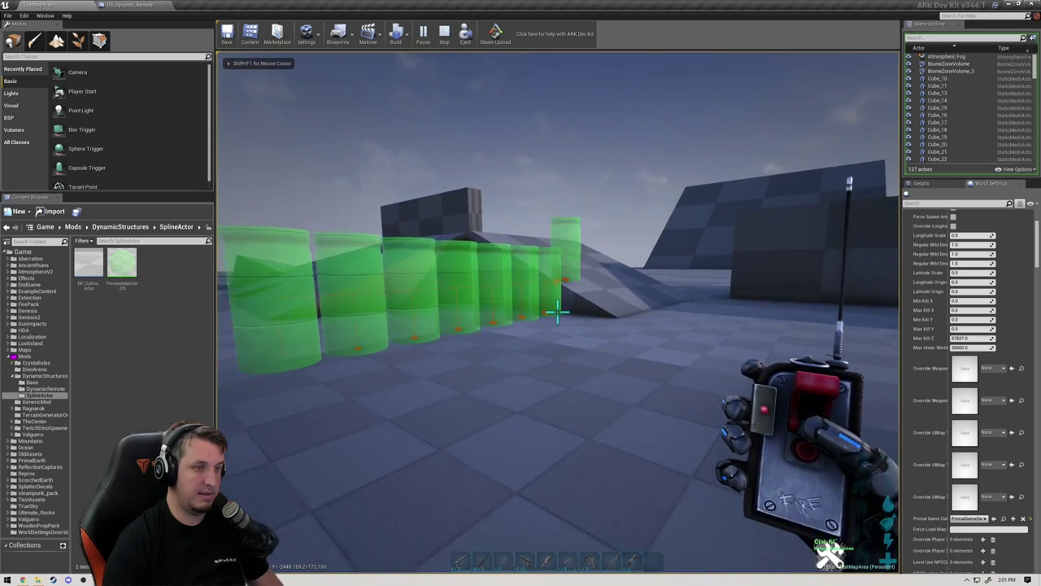
{"action": "key", "text": "w"}
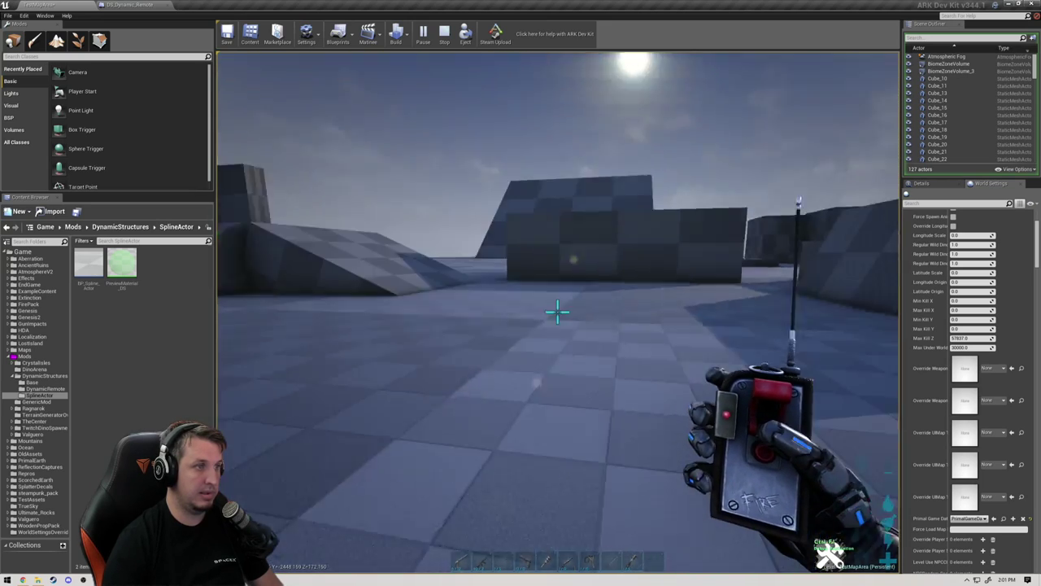
{"action": "key", "text": "a"}
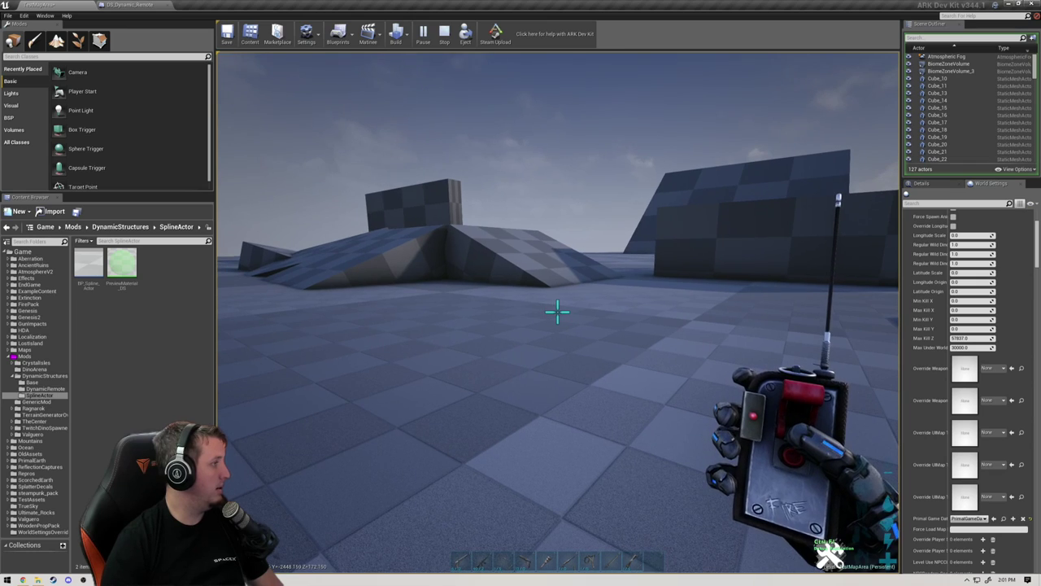
{"action": "key", "text": "shift+F1"}
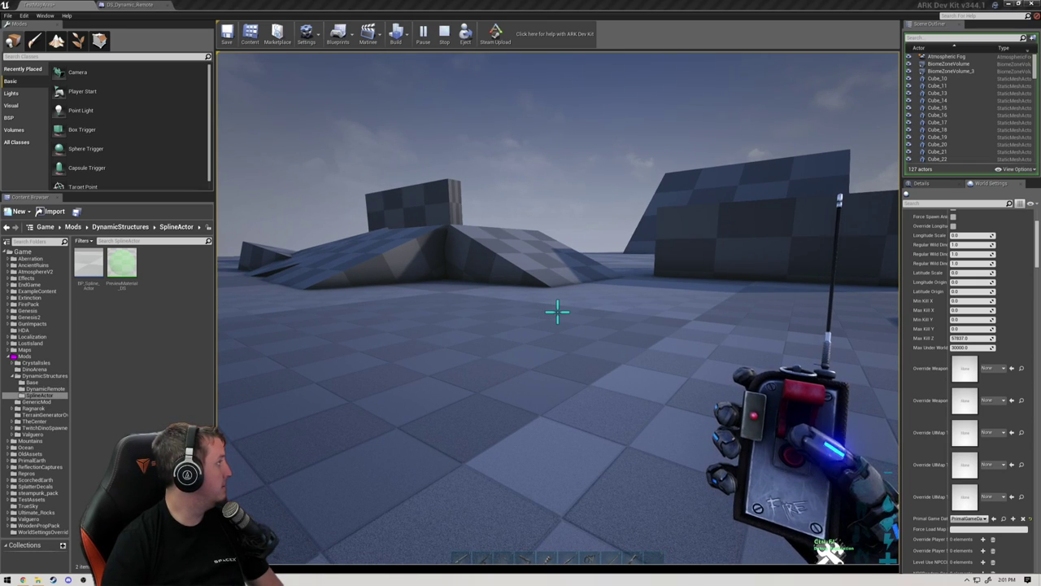
{"action": "left_click", "coordinate": [454, 228]}
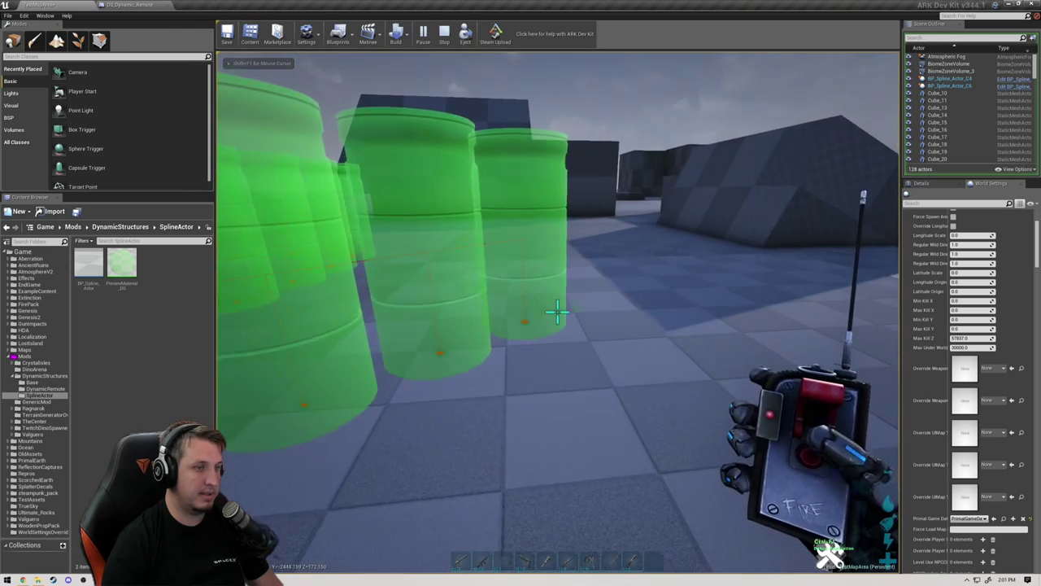
{"action": "key", "text": "shift+F1"}
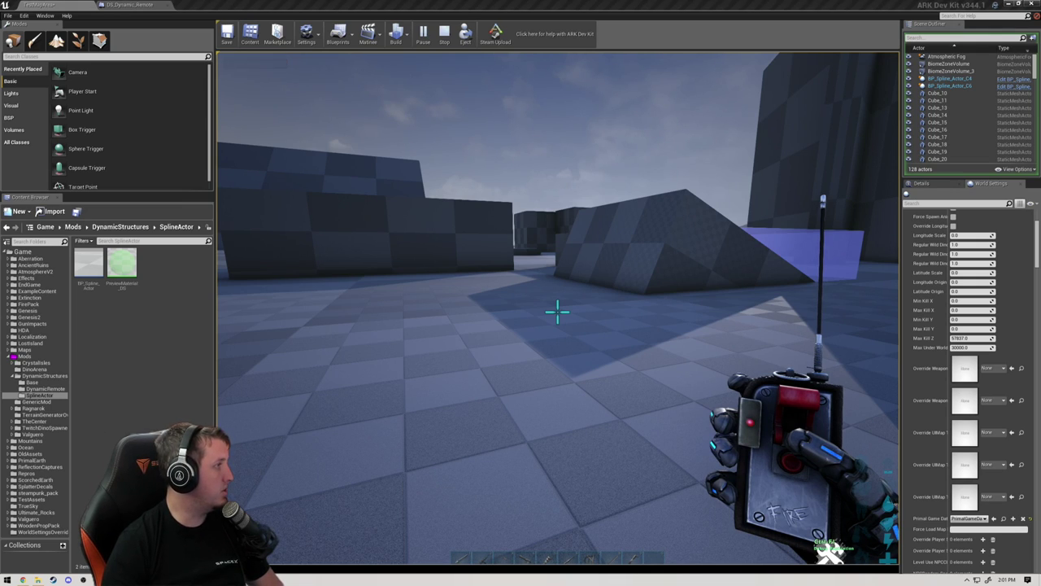
Step: Check the console, put away the Dynamic Remote and end the play session
{"action": "left_click", "coordinate": [362, 351]}
{"action": "key", "text": "Tab"}
{"action": "key", "text": "Tab"}
{"action": "key", "text": "Tab"}
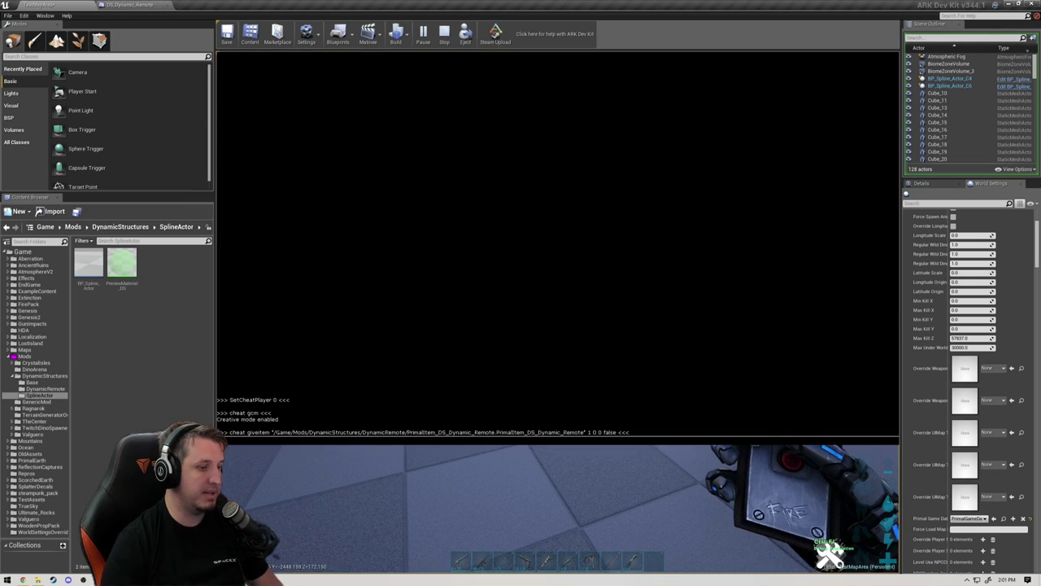
{"action": "key", "text": "q"}
{"action": "key", "text": "shift+F1"}
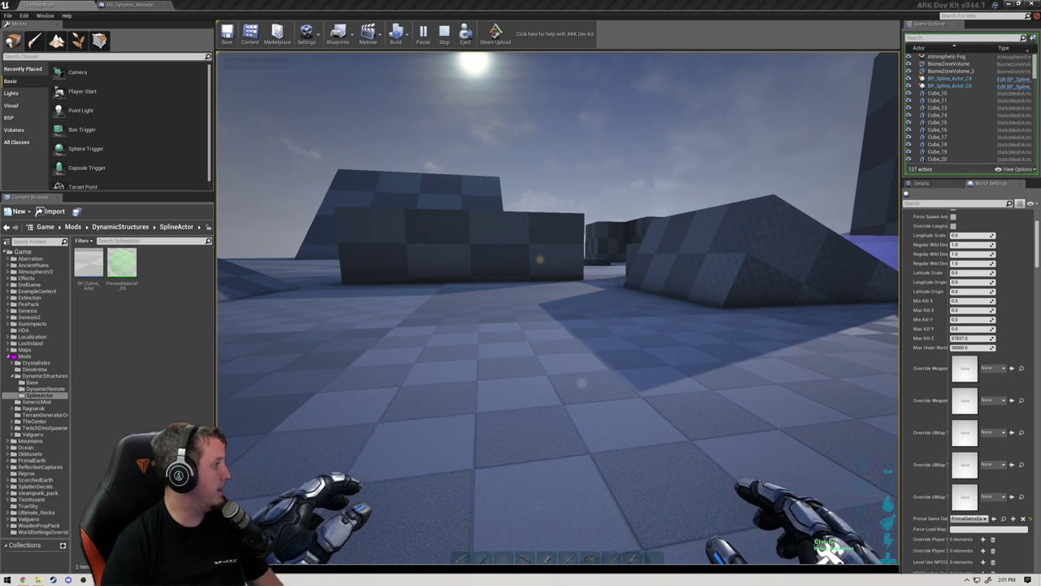
{"action": "left_click", "coordinate": [471, 269]}
{"action": "key", "text": "Tab"}
{"action": "key", "text": "Tab"}
{"action": "key", "text": "Tab"}
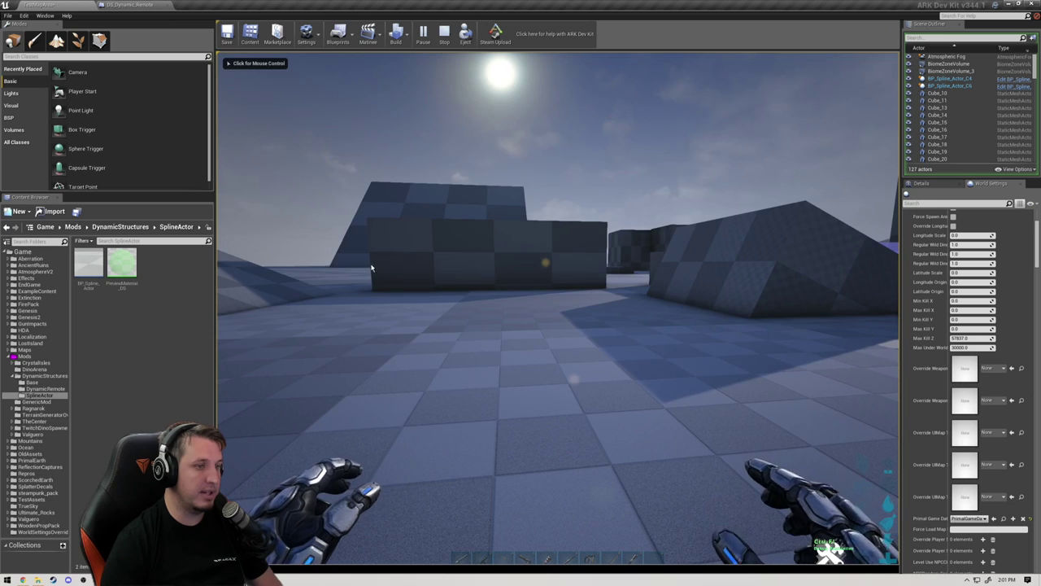
{"action": "left_click", "coordinate": [376, 266]}
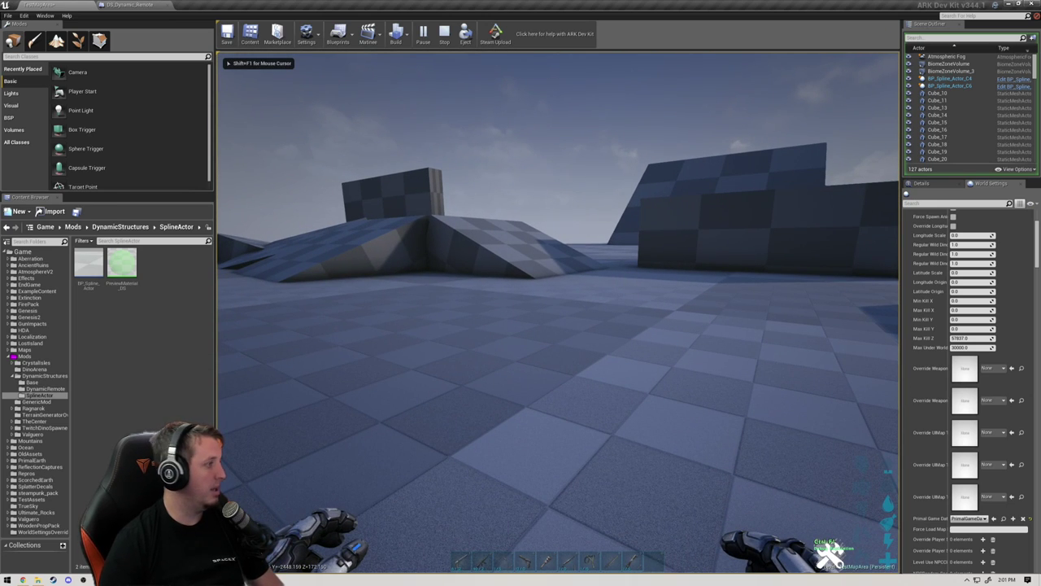
{"action": "key", "text": "Escape"}
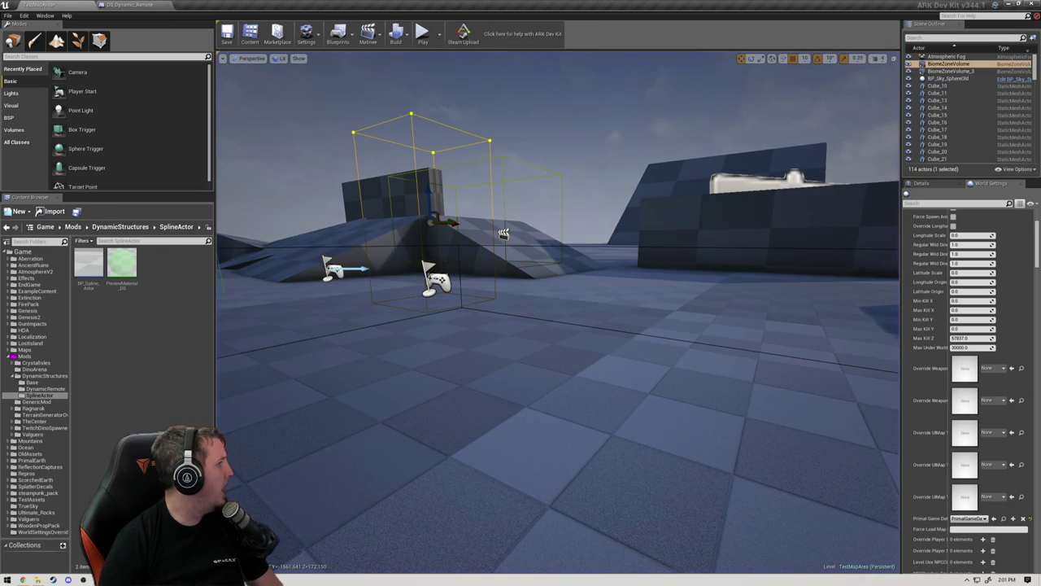
Step: In BP_Spline_Actor's event graph, insert a Print String between Set Spacing and the Branch, fed by the Get Num Spline Points return value
{"action": "key", "text": "alt+Tab"}
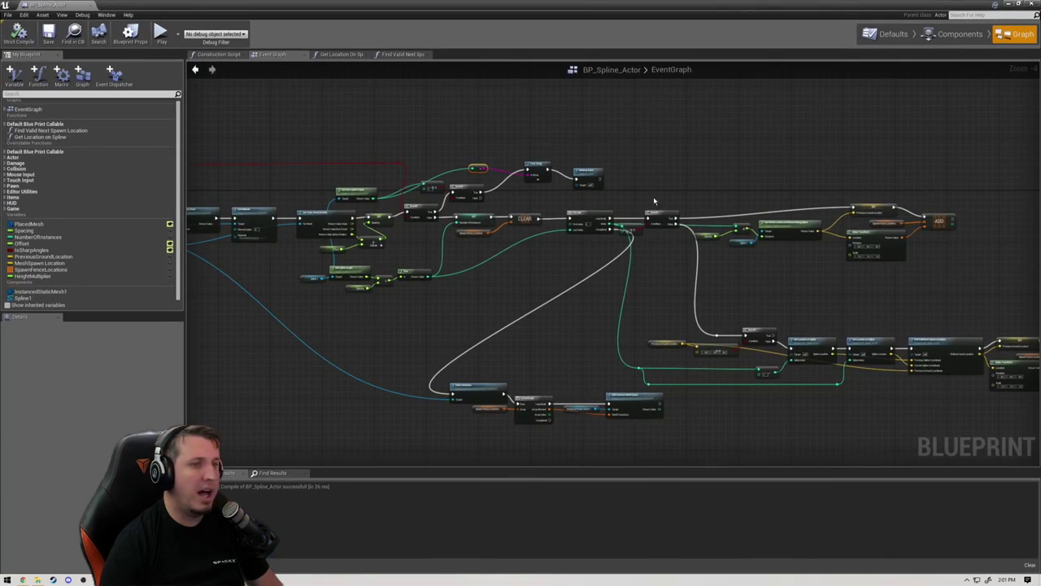
{"action": "scroll", "coordinate": [598, 172], "scroll_direction": "up", "scroll_amount": 5}
{"action": "scroll", "coordinate": [606, 161], "scroll_direction": "down", "scroll_amount": 5}
{"action": "scroll", "coordinate": [720, 228], "scroll_direction": "up", "scroll_amount": 4}
{"action": "scroll", "coordinate": [708, 224], "scroll_direction": "down", "scroll_amount": 1}
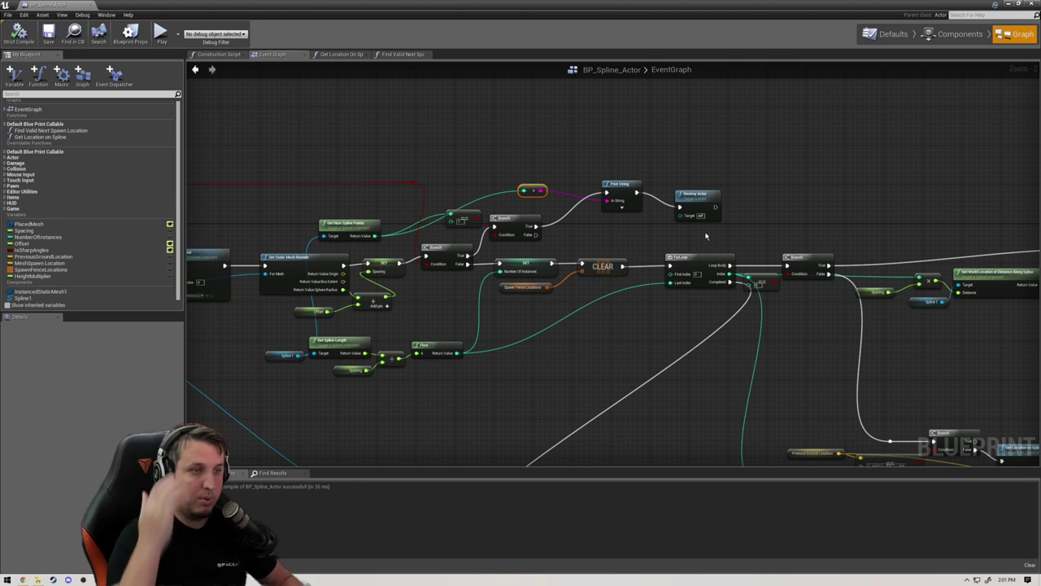
{"action": "right_click_drag", "start_coordinate": [511, 213], "coordinate": [554, 200]}
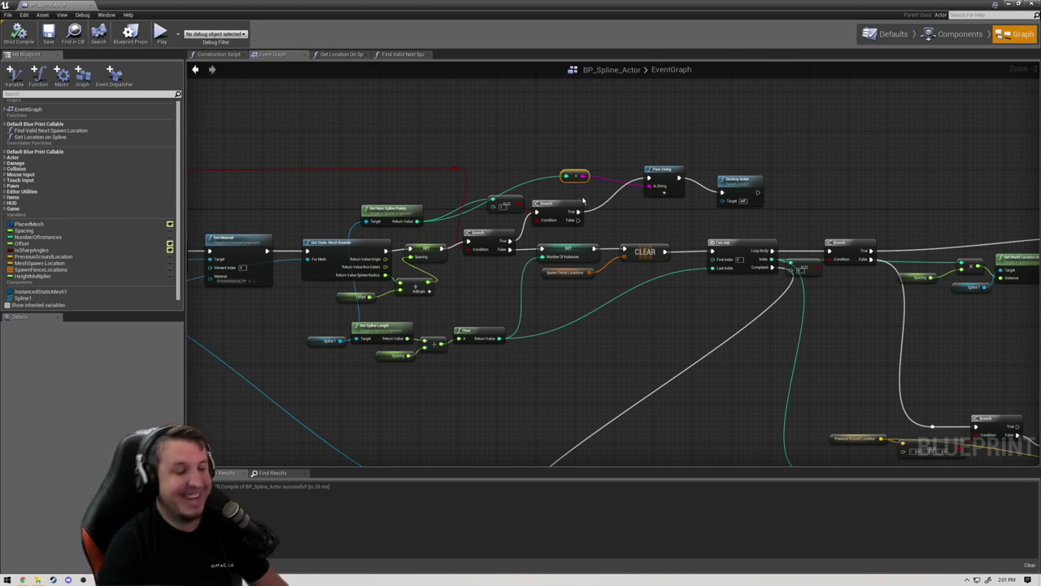
{"action": "right_click_drag", "start_coordinate": [626, 142], "coordinate": [765, 165]}
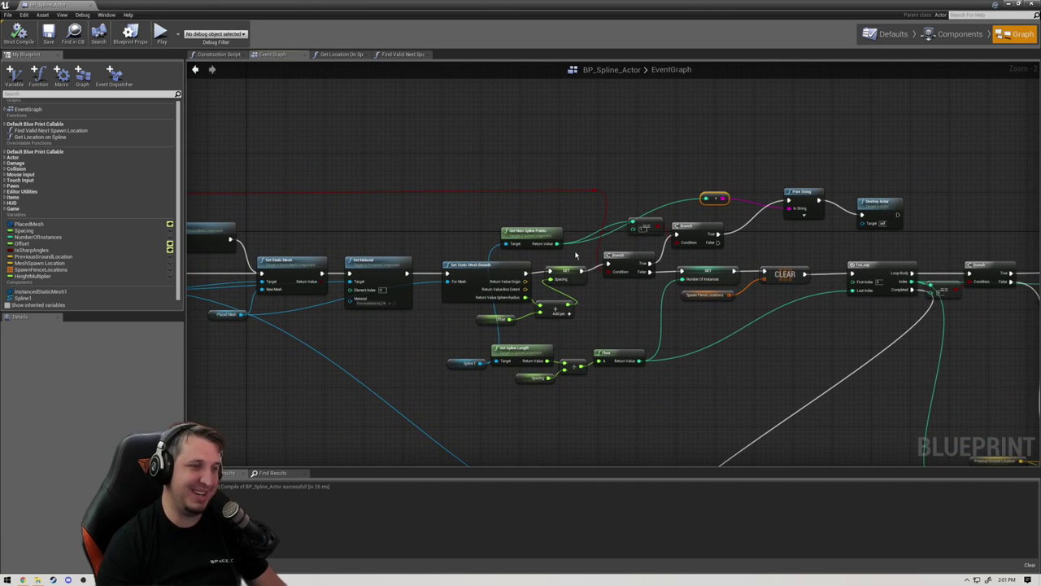
{"action": "right_click_drag", "start_coordinate": [340, 221], "coordinate": [602, 268]}
{"action": "left_click_drag", "start_coordinate": [610, 286], "coordinate": [578, 165]}
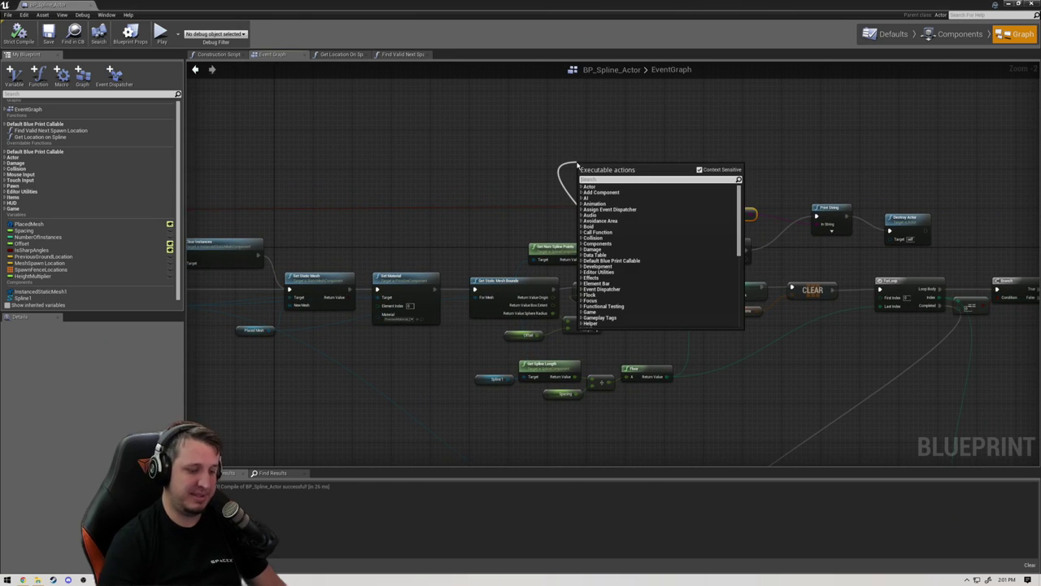
{"action": "type", "text": "print"}
{"action": "key", "text": "Return"}
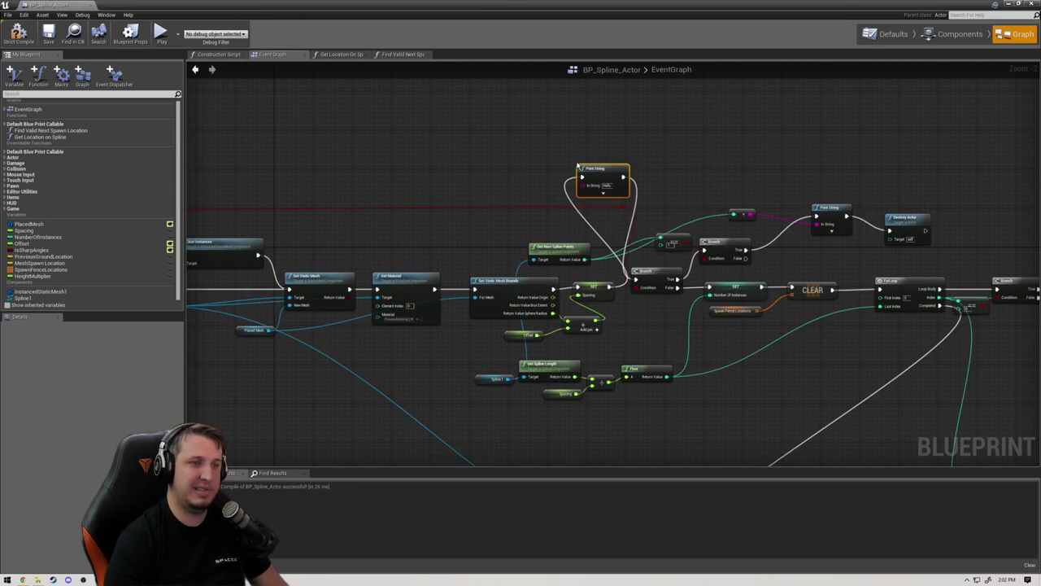
{"action": "scroll", "coordinate": [583, 170], "scroll_direction": "up", "scroll_amount": 2}
{"action": "left_click_drag", "start_coordinate": [588, 291], "coordinate": [459, 191]}
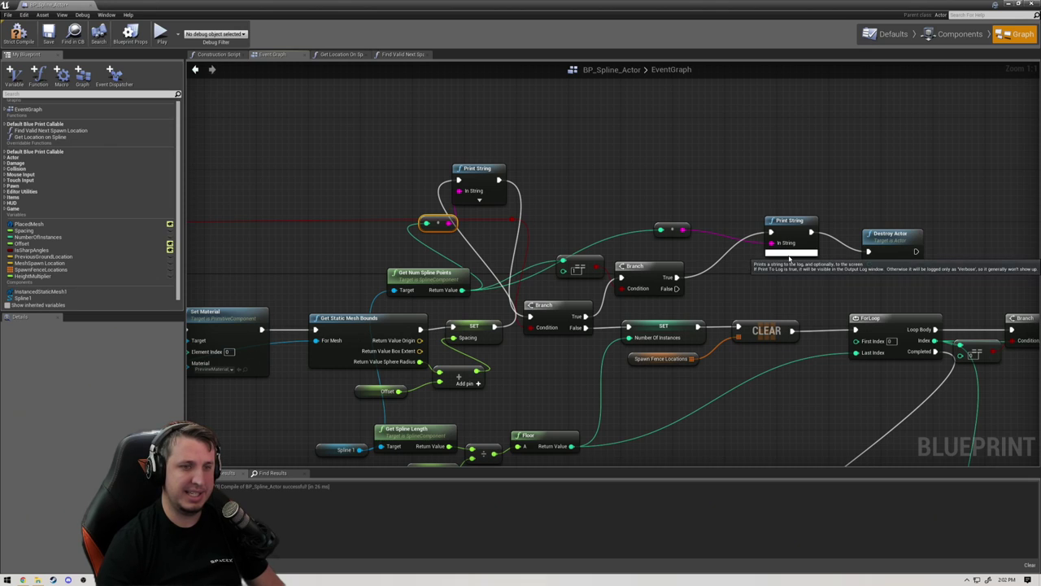
Step: Set the text color of the Print String before Destroy Actor to orange-red
{"action": "left_click", "coordinate": [792, 251]}
{"action": "left_click", "coordinate": [804, 277]}
{"action": "left_click_drag", "start_coordinate": [883, 350], "coordinate": [924, 354]}
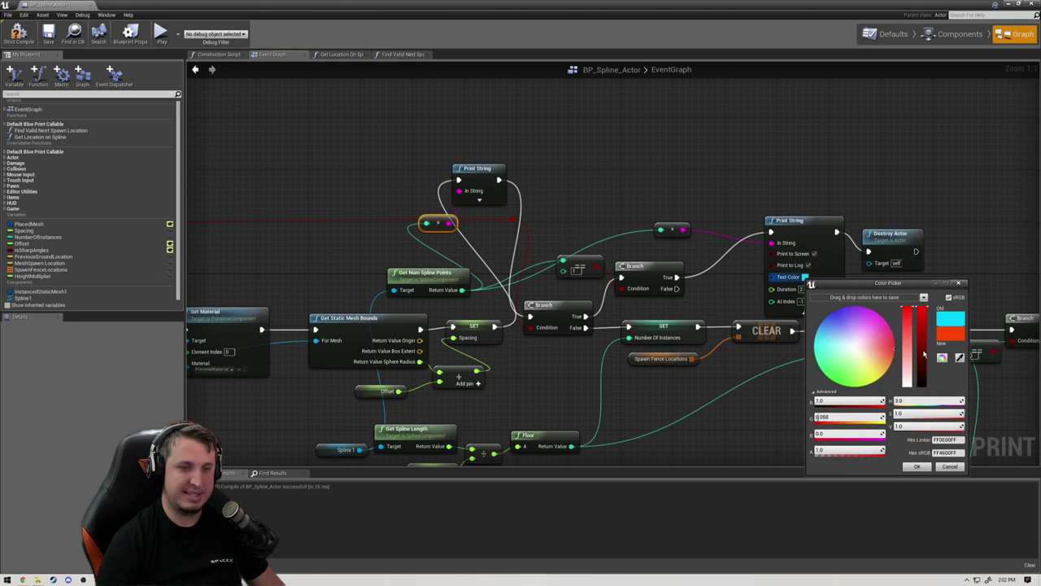
{"action": "left_click", "coordinate": [914, 466]}
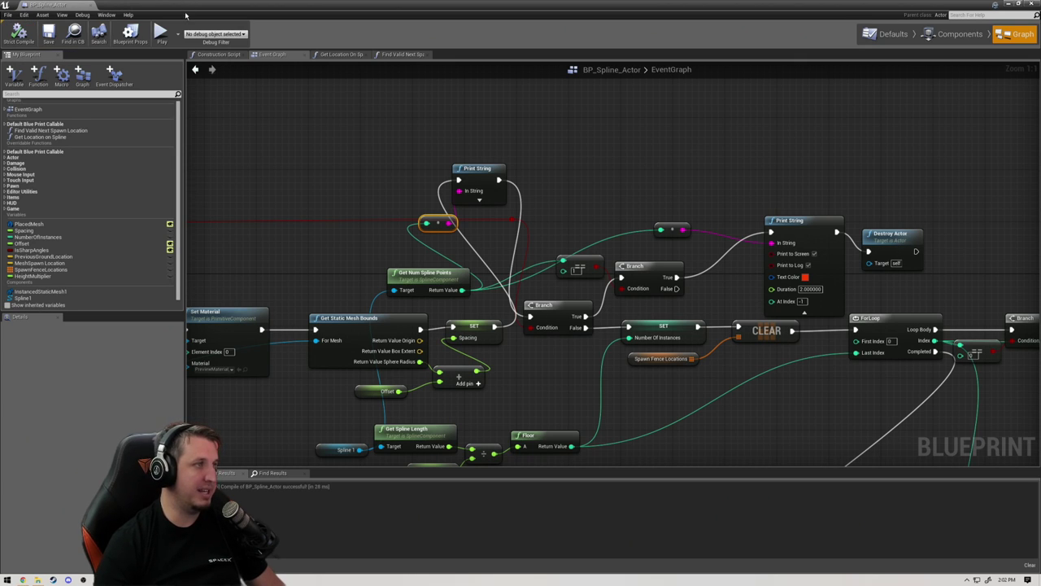
Step: Return to the level editor and start a play session with the gcm and Dynamic Remote giveitem cheats rerun
{"action": "left_click", "coordinate": [1008, 4]}
{"action": "left_click", "coordinate": [428, 34]}
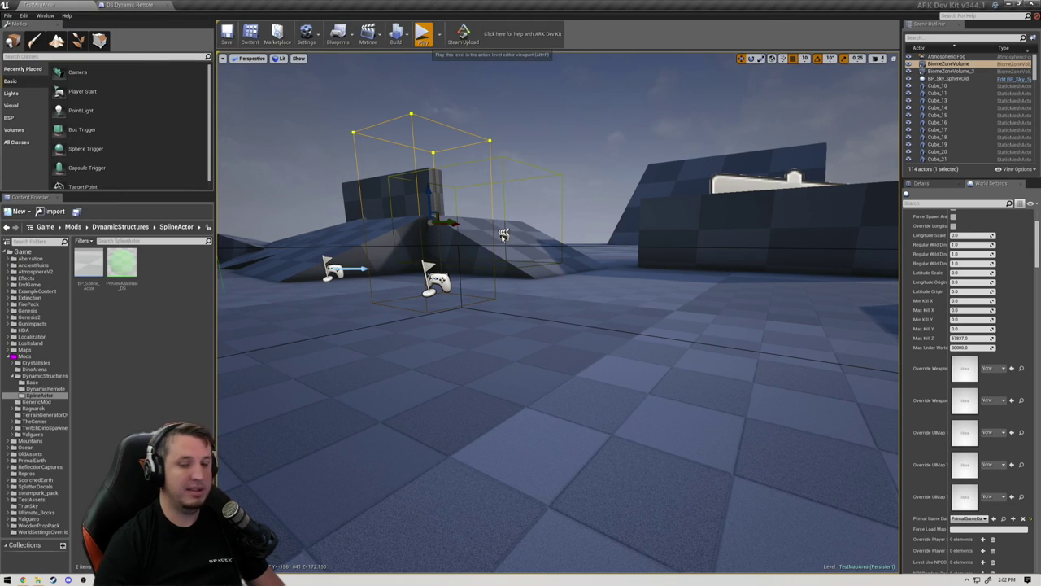
{"action": "left_click", "coordinate": [422, 33]}
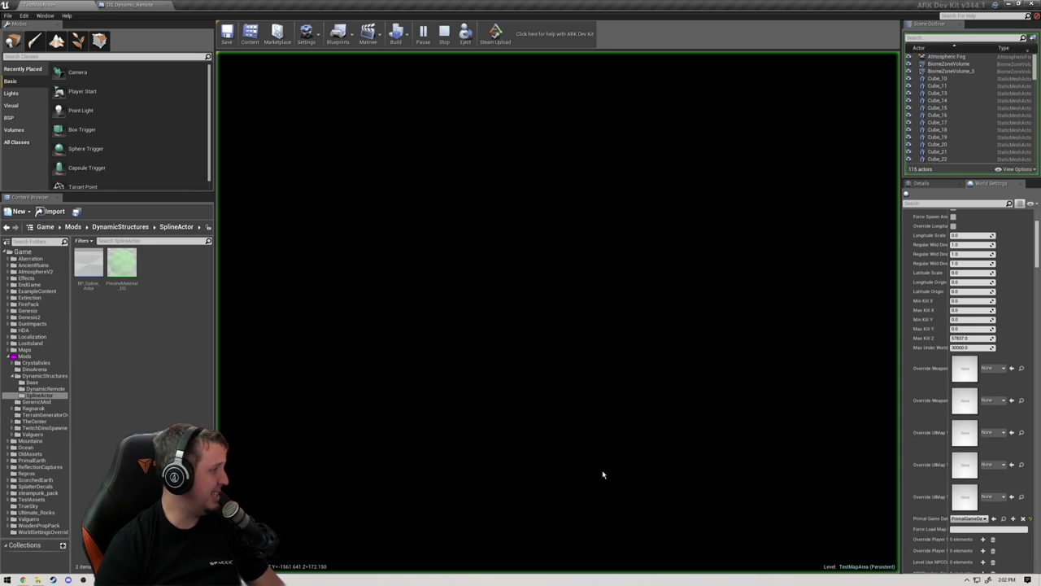
{"action": "key", "text": "Tab"}
{"action": "key", "text": "Up"}
{"action": "key", "text": "Up"}
{"action": "key", "text": "Up"}
{"action": "key", "text": "Return"}
{"action": "key", "text": "Tab"}
{"action": "key", "text": "Up"}
{"action": "key", "text": "Up"}
{"action": "key", "text": "Return"}
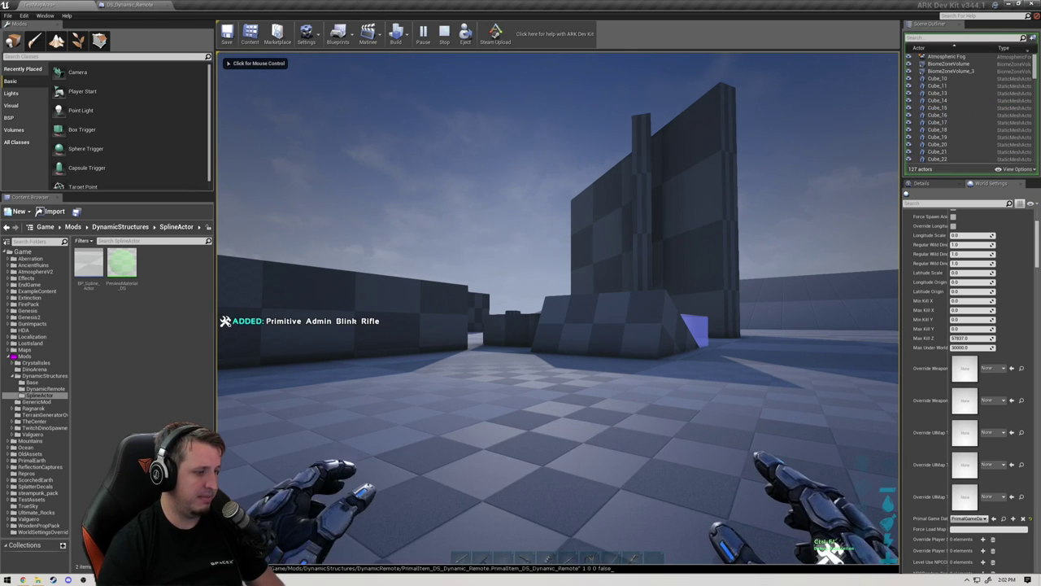
Step: Equip the Dynamic Remote and place barrel spline points to watch the printed spline-point counts
{"action": "key", "text": "i"}
{"action": "scroll", "coordinate": [358, 325], "scroll_direction": "down", "scroll_amount": 1}
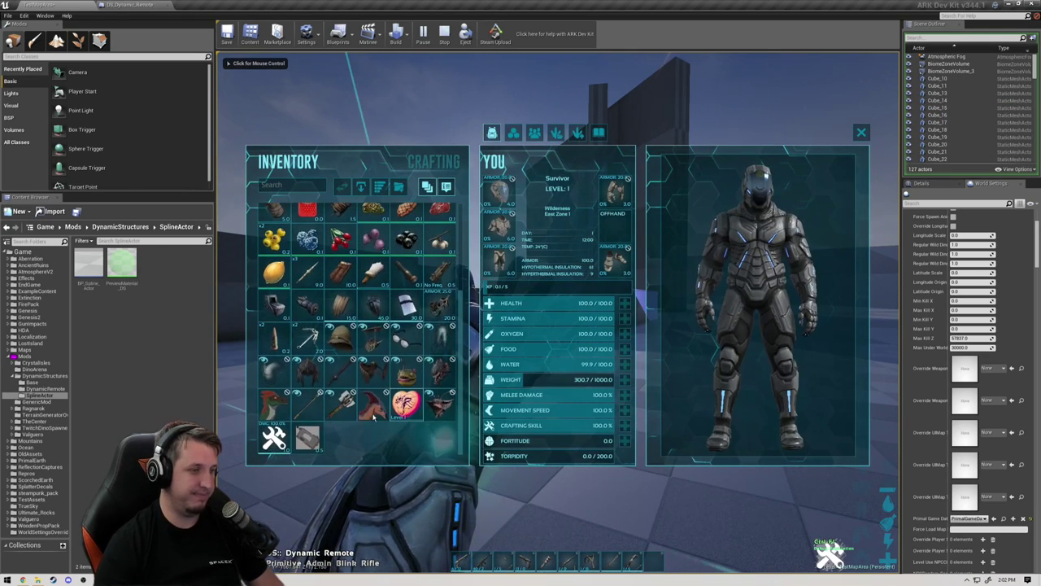
{"action": "double_click", "coordinate": [320, 440]}
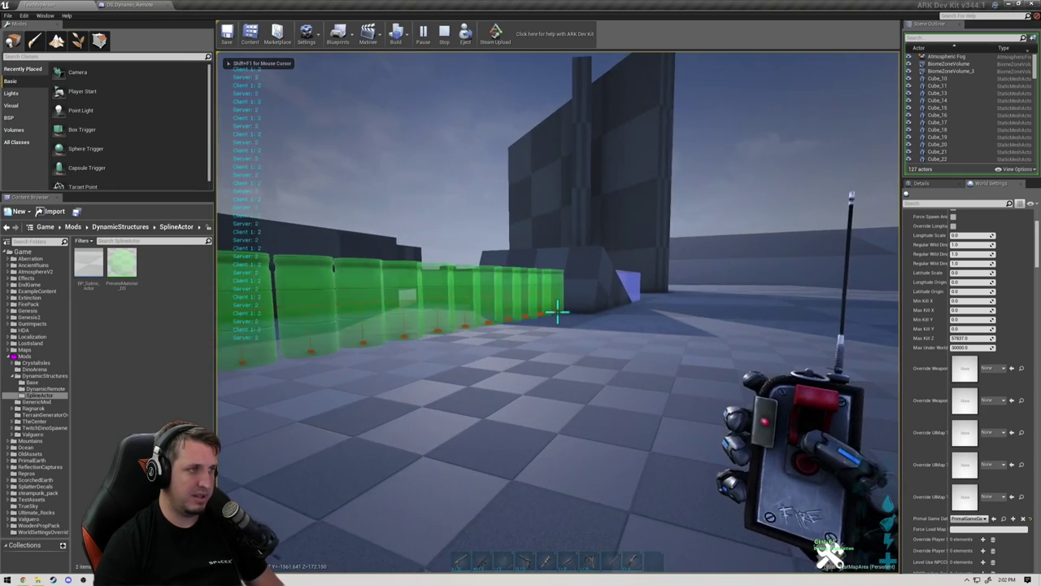
{"action": "left_click", "coordinate": [557, 312]}
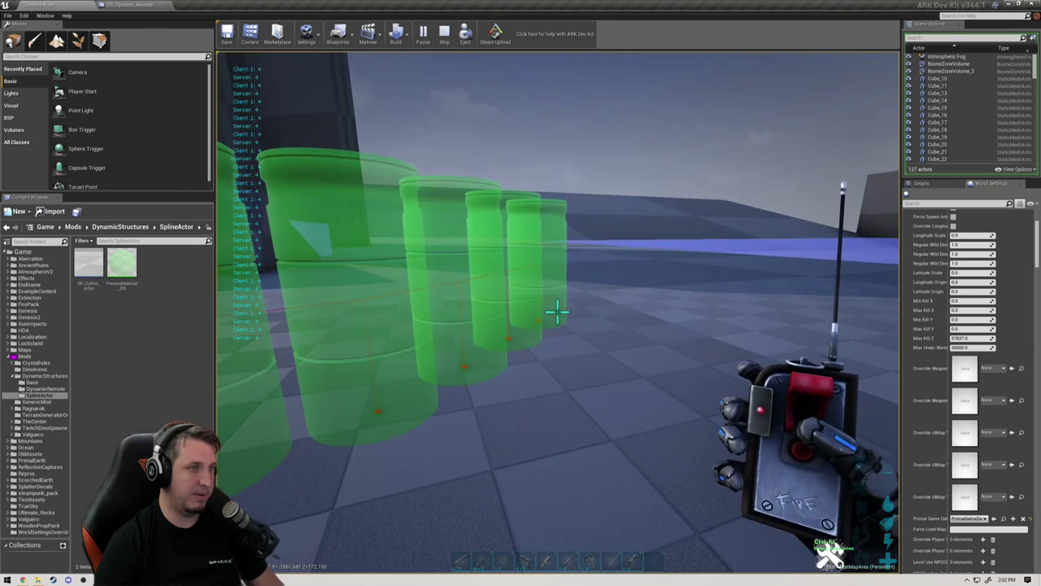
{"action": "key", "text": "shift+F1"}
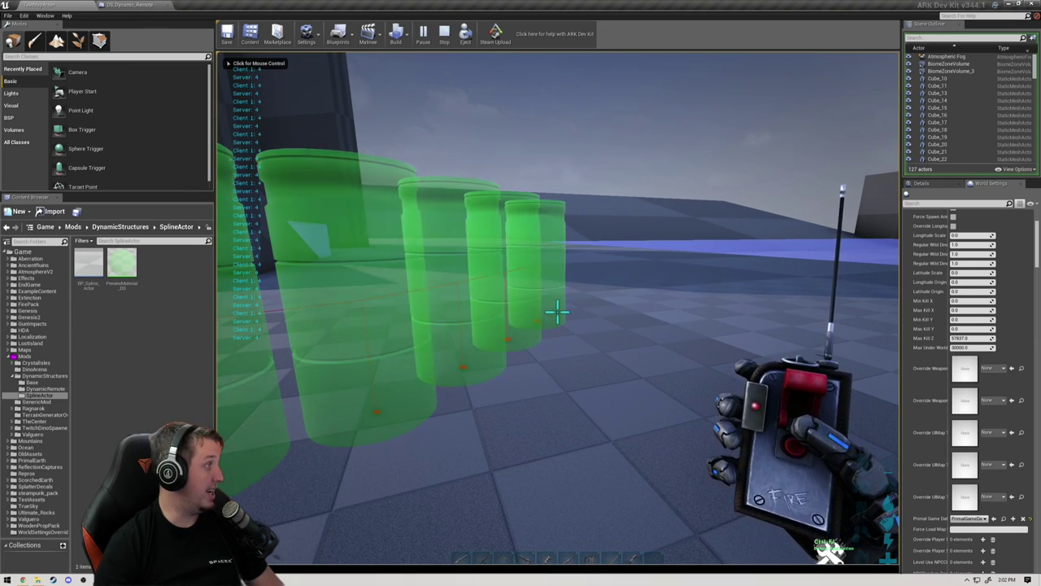
Step: Place further multi-point barrel splines in the play session and compare the client and server spline-point counts
{"action": "left_click", "coordinate": [495, 263]}
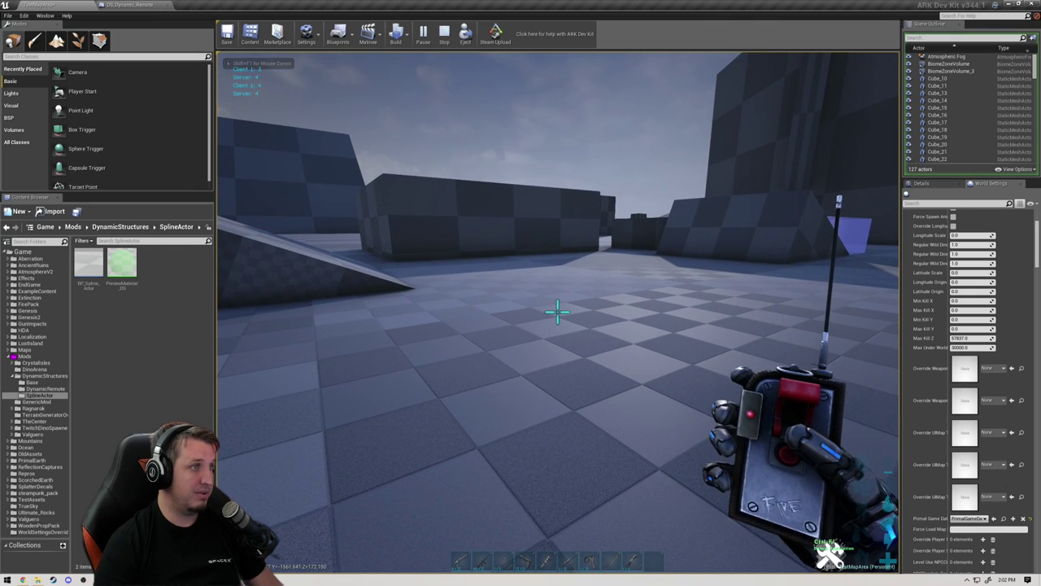
{"action": "left_click", "coordinate": [557, 312]}
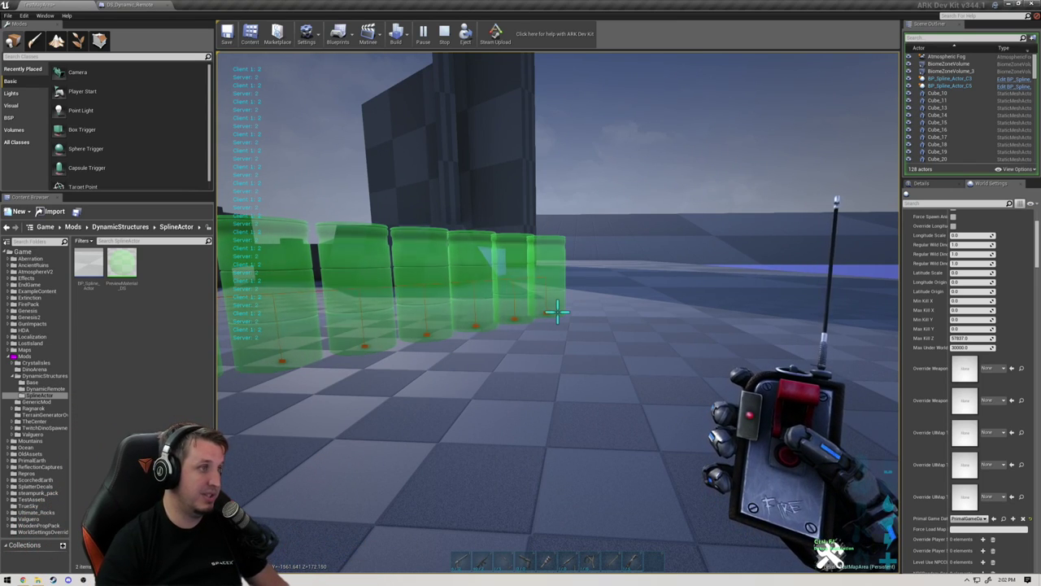
{"action": "key", "text": "shift+F1"}
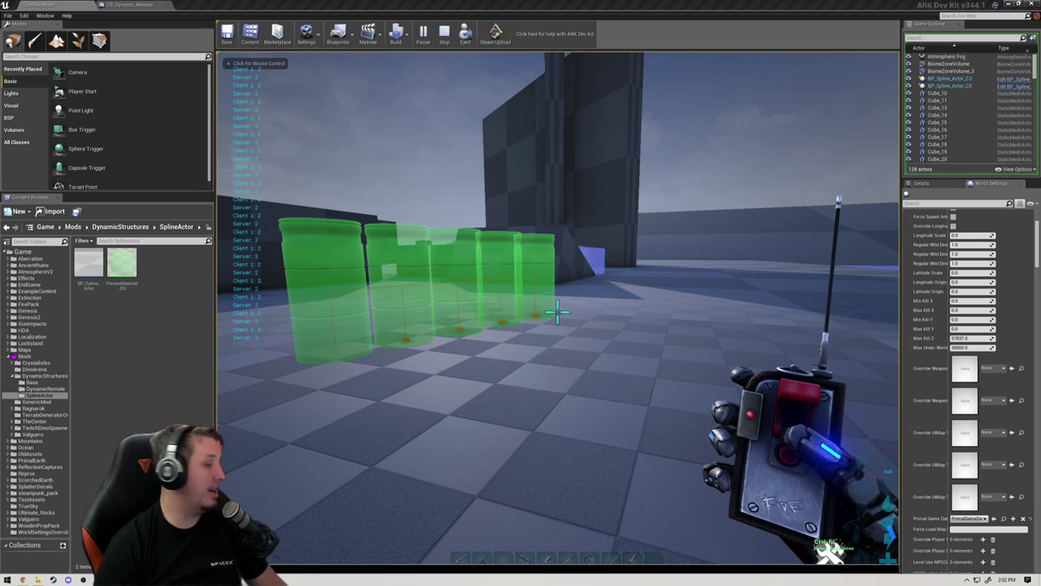
{"action": "left_click", "coordinate": [561, 211]}
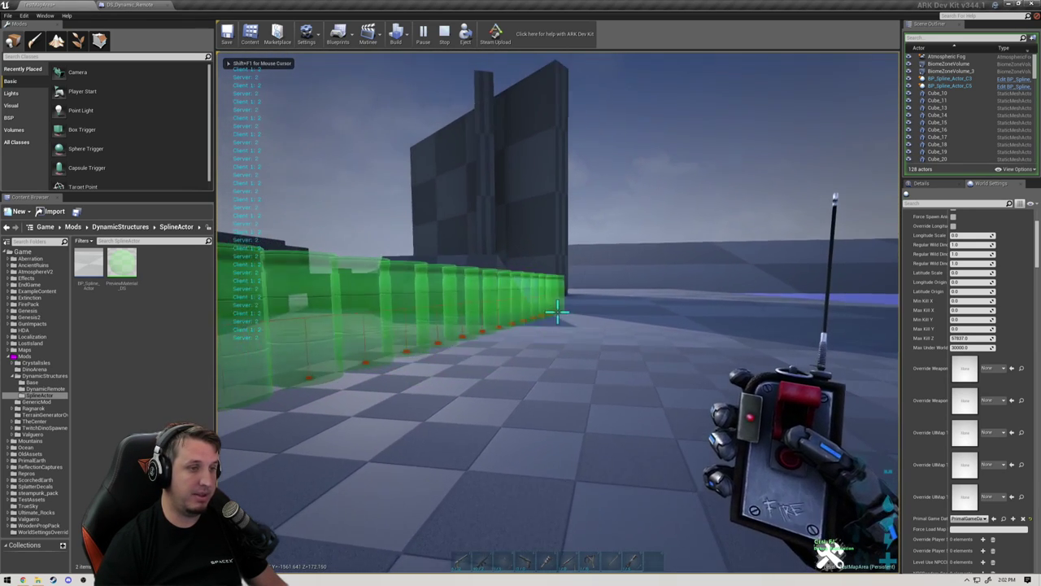
{"action": "left_click", "coordinate": [557, 311]}
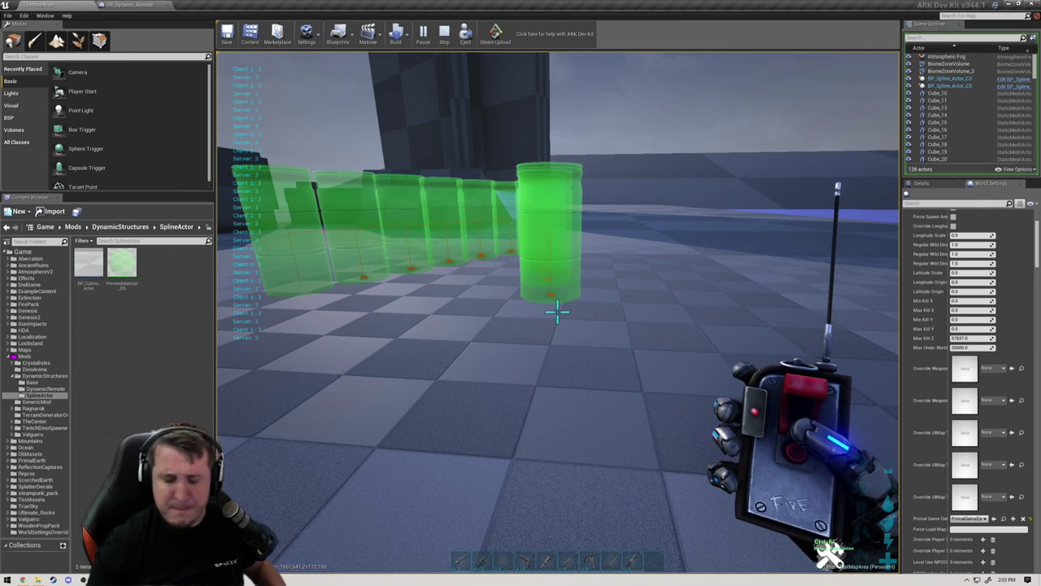
{"action": "key", "text": "w"}
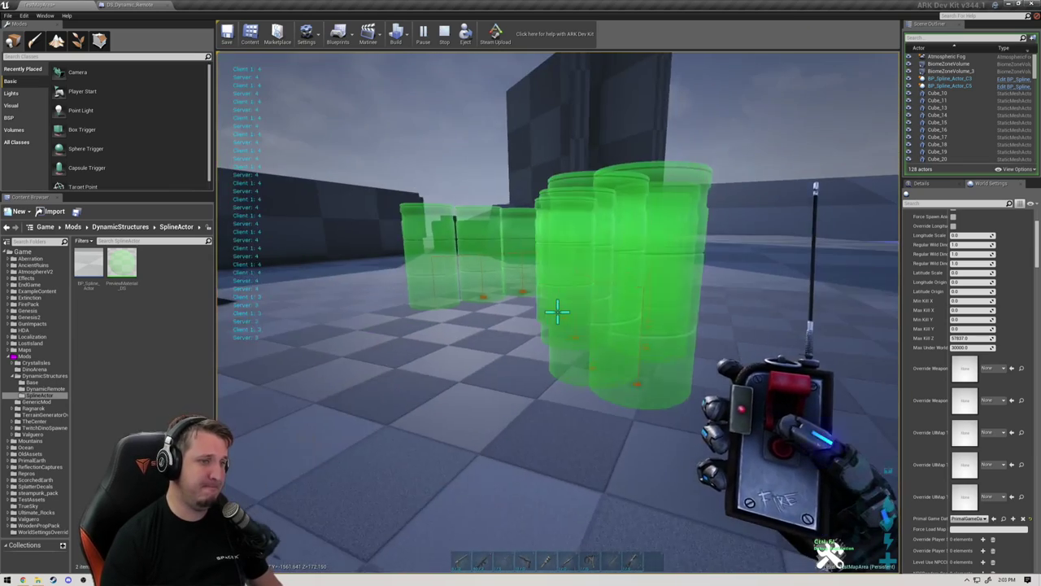
{"action": "left_click", "coordinate": [558, 311]}
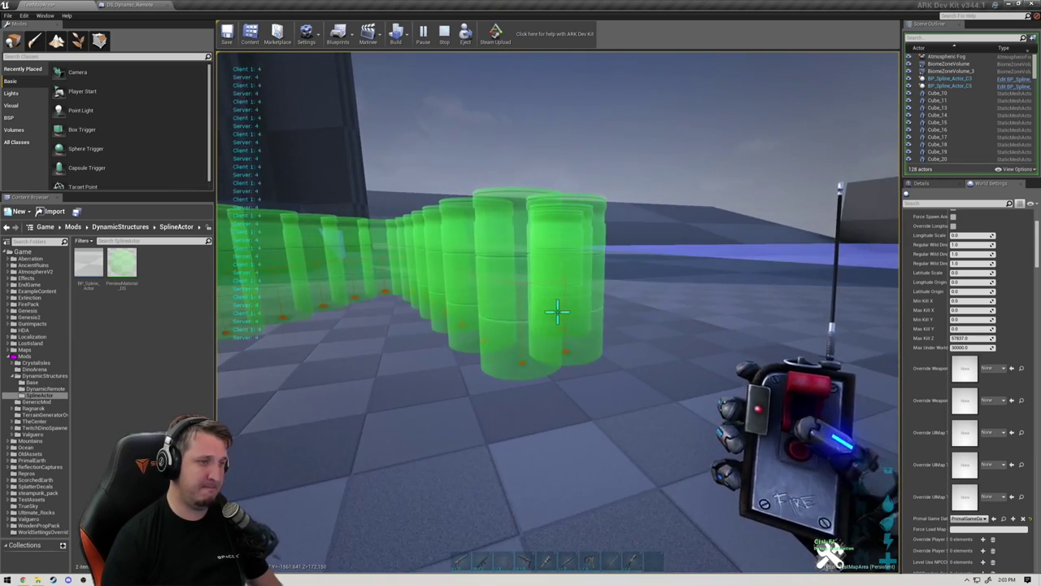
{"action": "key", "text": "d"}
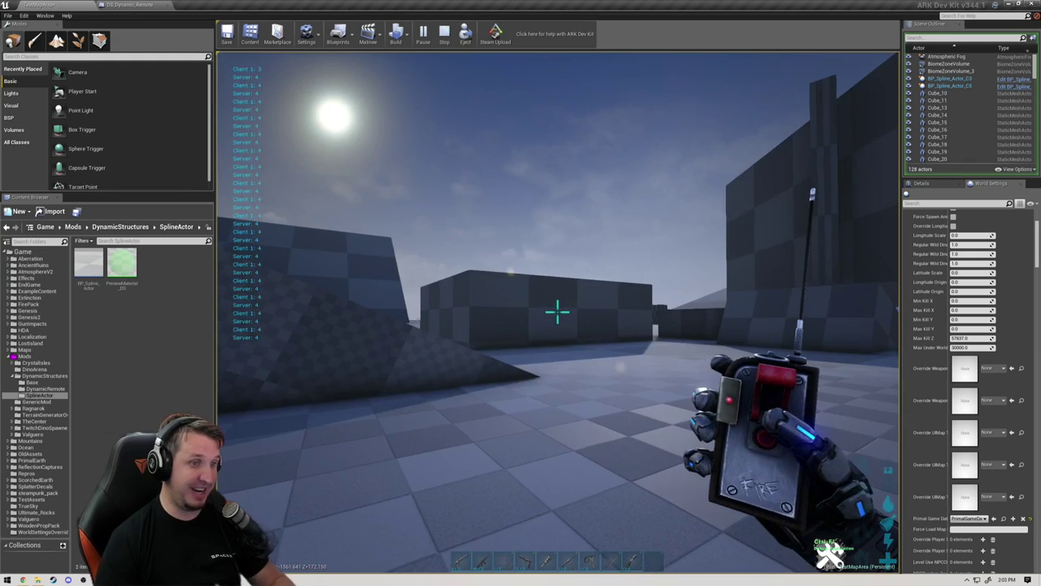
{"action": "right_click", "coordinate": [558, 312]}
Step: Switch to BP_Spline_Actor's event graph and examine the spline-point check leading to Destroy Actor
{"action": "key", "text": "shift+F1"}
{"action": "left_click_drag", "start_coordinate": [1, 40], "coordinate": [565, 15]}
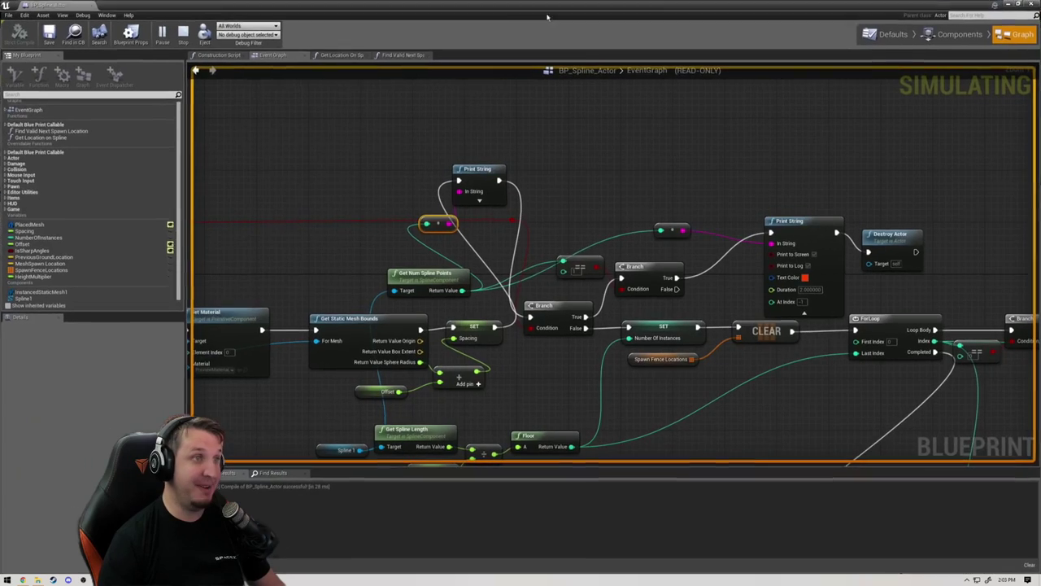
{"action": "left_click", "coordinate": [249, 34]}
{"action": "left_click", "coordinate": [244, 40]}
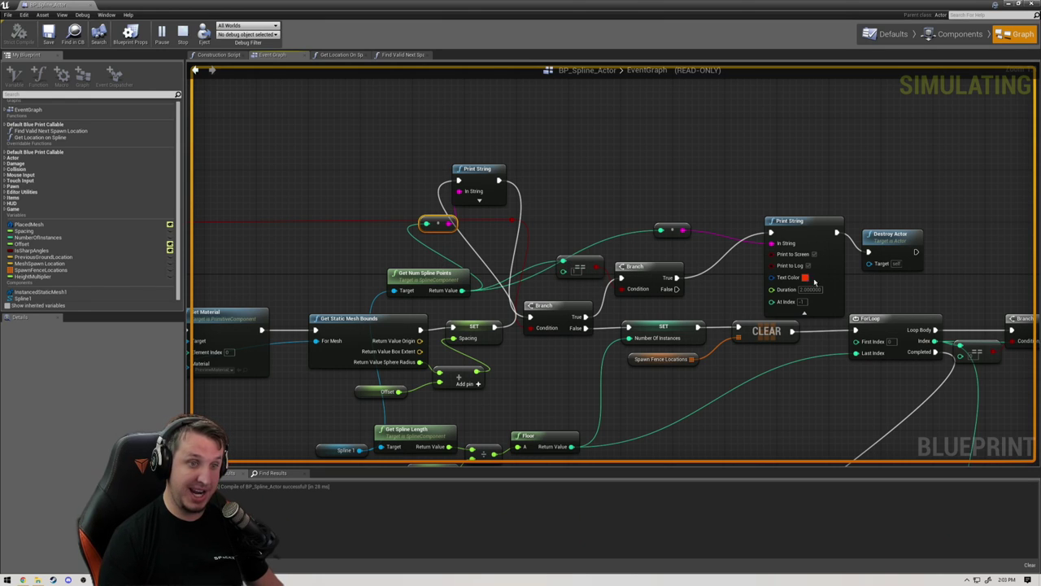
{"action": "scroll", "coordinate": [752, 206], "scroll_direction": "down", "scroll_amount": 3}
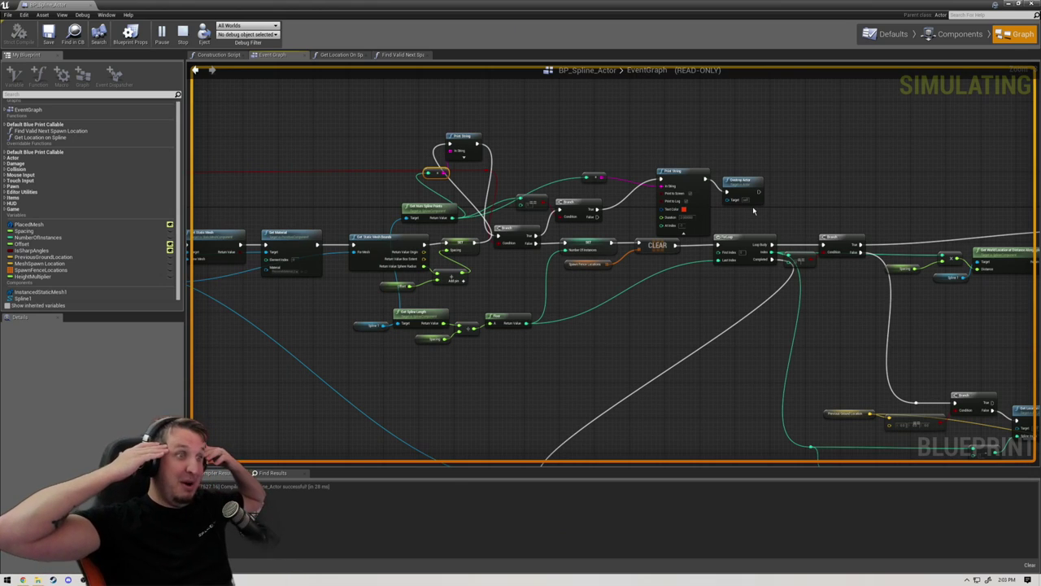
{"action": "scroll", "coordinate": [446, 178], "scroll_direction": "up", "scroll_amount": 2}
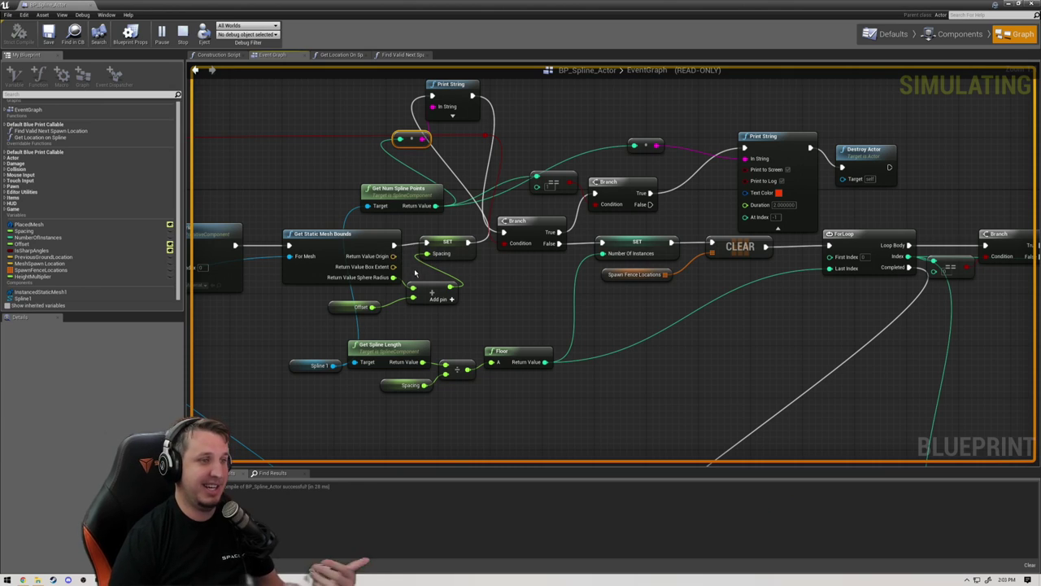
{"action": "scroll", "coordinate": [550, 307], "scroll_direction": "down", "scroll_amount": 1}
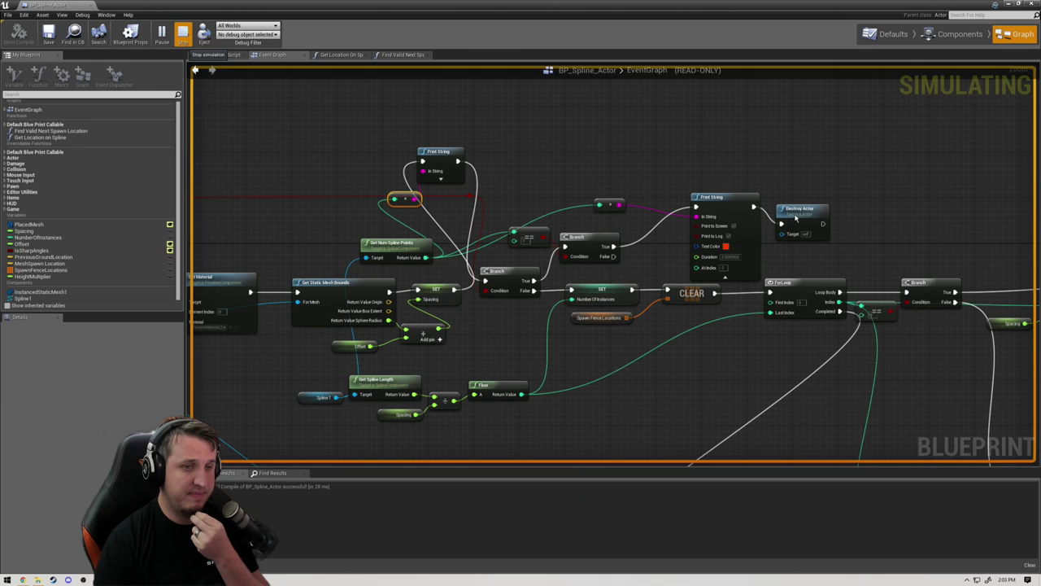
Step: Stop the simulation and spread out the Get Num Spline Points, equality, Branch, Print String and Destroy Actor nodes above the main execution line
{"action": "key", "text": "Escape"}
{"action": "left_click_drag", "start_coordinate": [795, 216], "coordinate": [833, 181]}
{"action": "left_click_drag", "start_coordinate": [562, 183], "coordinate": [662, 172]}
{"action": "left_click", "coordinate": [678, 158]}
{"action": "left_click_drag", "start_coordinate": [678, 137], "coordinate": [658, 220]}
{"action": "left_click_drag", "start_coordinate": [454, 289], "coordinate": [423, 161]}
{"action": "left_click_drag", "start_coordinate": [393, 248], "coordinate": [325, 92]}
{"action": "left_click_drag", "start_coordinate": [399, 199], "coordinate": [349, 132]}
{"action": "left_click_drag", "start_coordinate": [338, 88], "coordinate": [290, 115]}
{"action": "left_click_drag", "start_coordinate": [514, 232], "coordinate": [546, 95]}
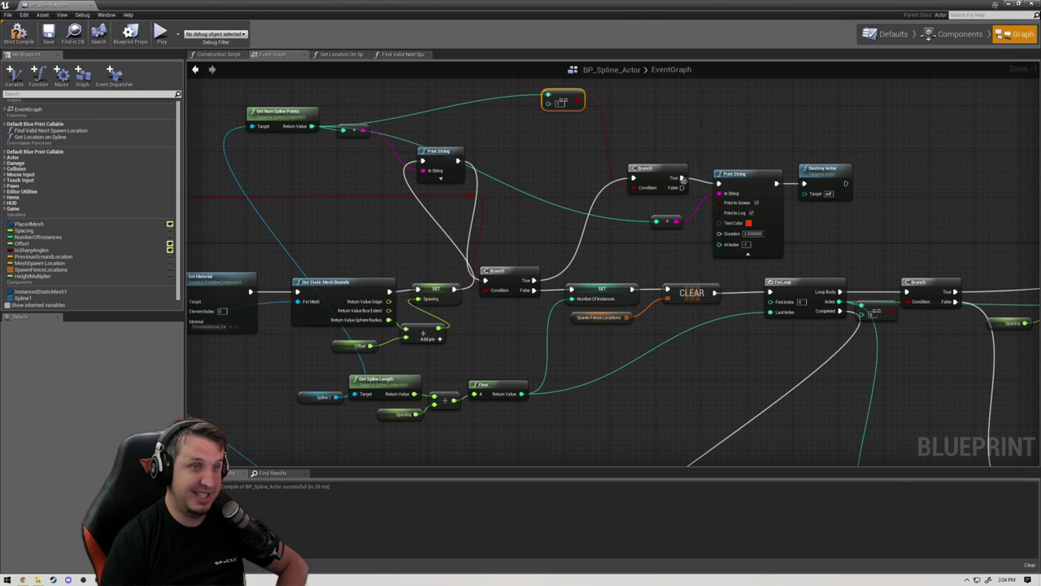
Step: Connect the spline-point Branch's False output to Set Number Of Instances and move that Branch closer to the first Branch
{"action": "left_click_drag", "start_coordinate": [682, 188], "coordinate": [663, 318]}
{"action": "left_click", "coordinate": [684, 206]}
{"action": "left_click_drag", "start_coordinate": [682, 187], "coordinate": [573, 293]}
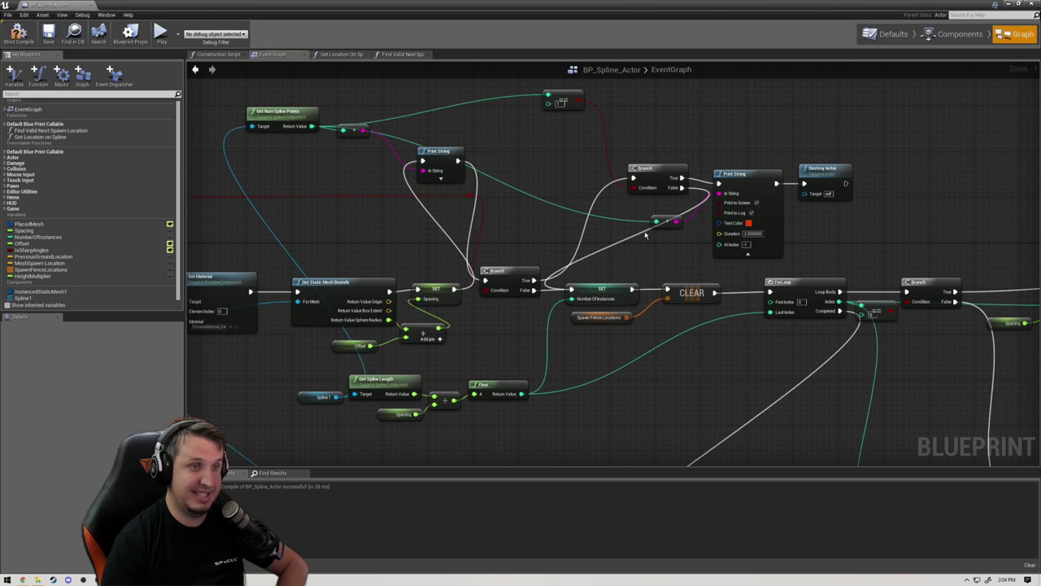
{"action": "left_click_drag", "start_coordinate": [657, 181], "coordinate": [557, 189]}
{"action": "left_click", "coordinate": [644, 98]}
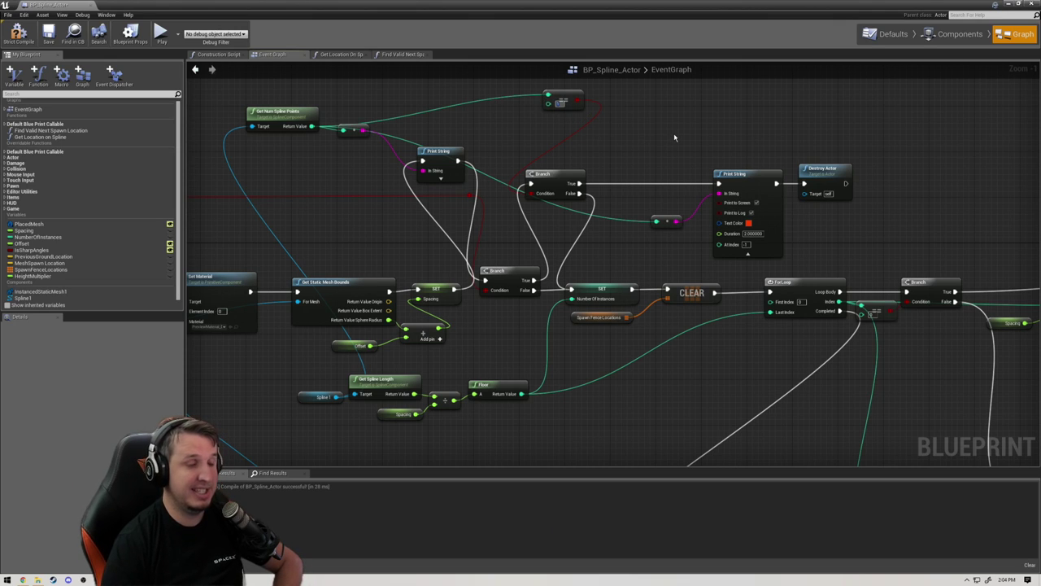
Step: Save and compile BP_Spline_Actor, and start a play session from the level editor
{"action": "left_click", "coordinate": [49, 34]}
{"action": "left_click", "coordinate": [24, 33]}
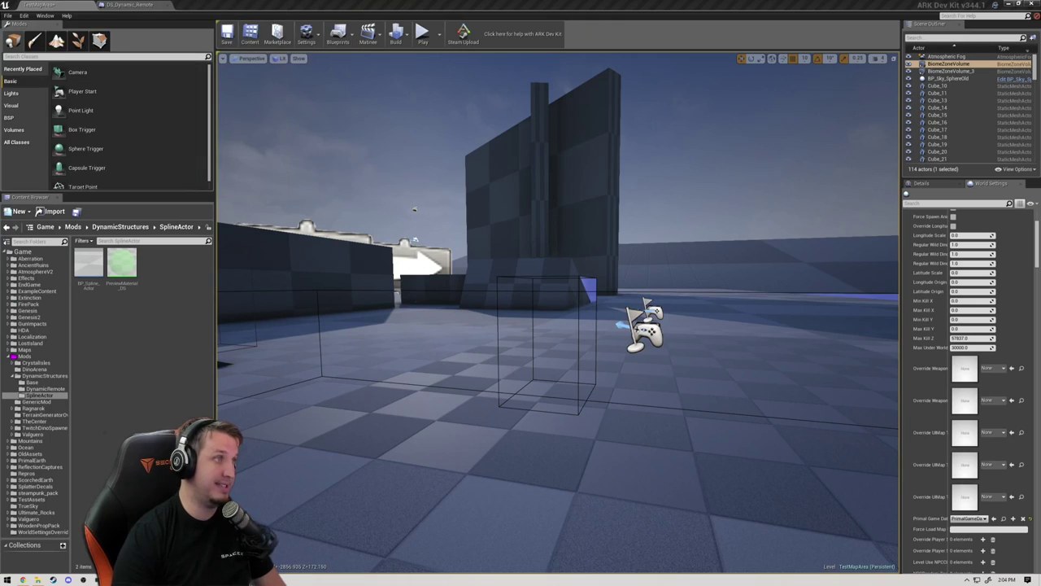
{"action": "left_click", "coordinate": [422, 32]}
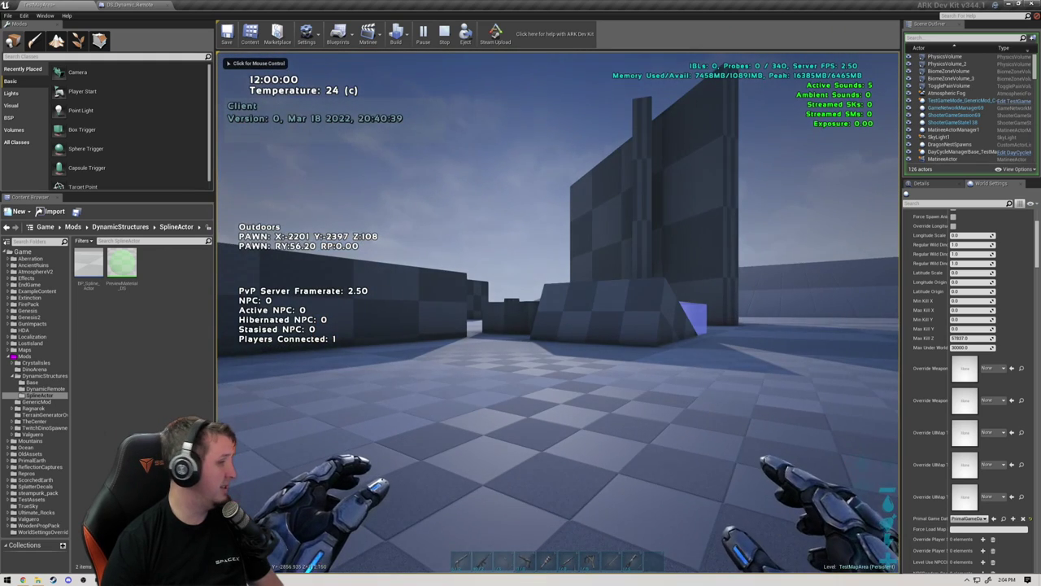
Step: Rerun the SetCheatPlayer 0, cheat gcm and Dynamic Remote giveitem commands from the console history
{"action": "left_click", "coordinate": [498, 469]}
{"action": "key", "text": "Tab"}
{"action": "key", "text": "Up"}
{"action": "key", "text": "Up"}
{"action": "key", "text": "Up"}
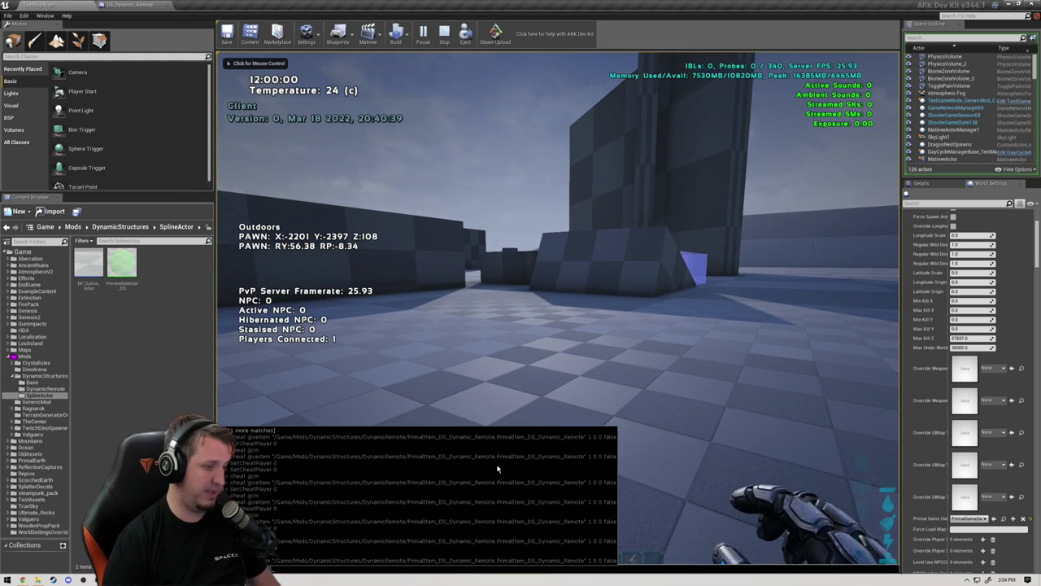
{"action": "key", "text": "Return"}
{"action": "key", "text": "Tab"}
{"action": "key", "text": "Up"}
{"action": "key", "text": "Up"}
{"action": "key", "text": "Up"}
{"action": "key", "text": "Return"}
{"action": "key", "text": "Tab"}
{"action": "key", "text": "Up"}
{"action": "key", "text": "Up"}
{"action": "key", "text": "Up"}
{"action": "key", "text": "Return"}
Step: Find the Dynamic Remote at the end of the inventory and equip it
{"action": "left_click", "coordinate": [498, 468]}
{"action": "key", "text": "i"}
{"action": "scroll", "coordinate": [399, 390], "scroll_direction": "down", "scroll_amount": 5}
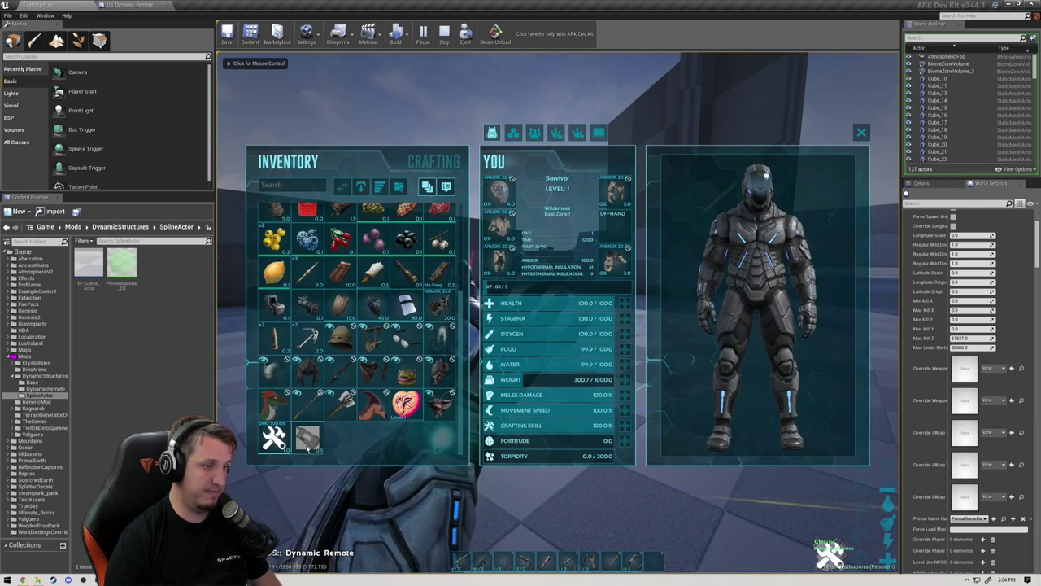
{"action": "key", "text": "i"}
{"action": "left_click", "coordinate": [557, 312]}
{"action": "key", "text": "1"}
Step: Place several barrel splines with the Dynamic Remote to test the reconnected single-point check
{"action": "left_click", "coordinate": [557, 312]}
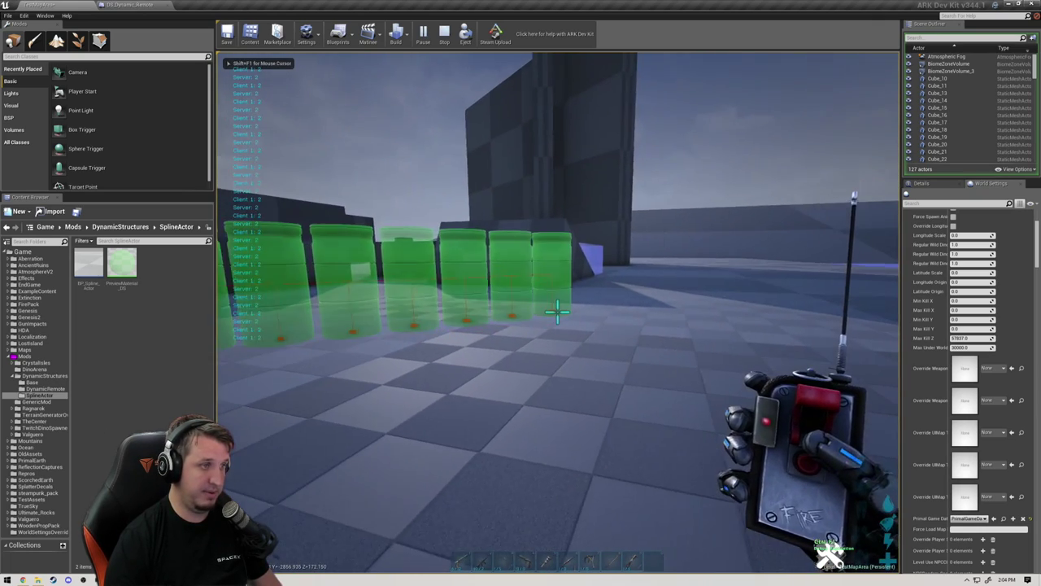
{"action": "left_click", "coordinate": [557, 312]}
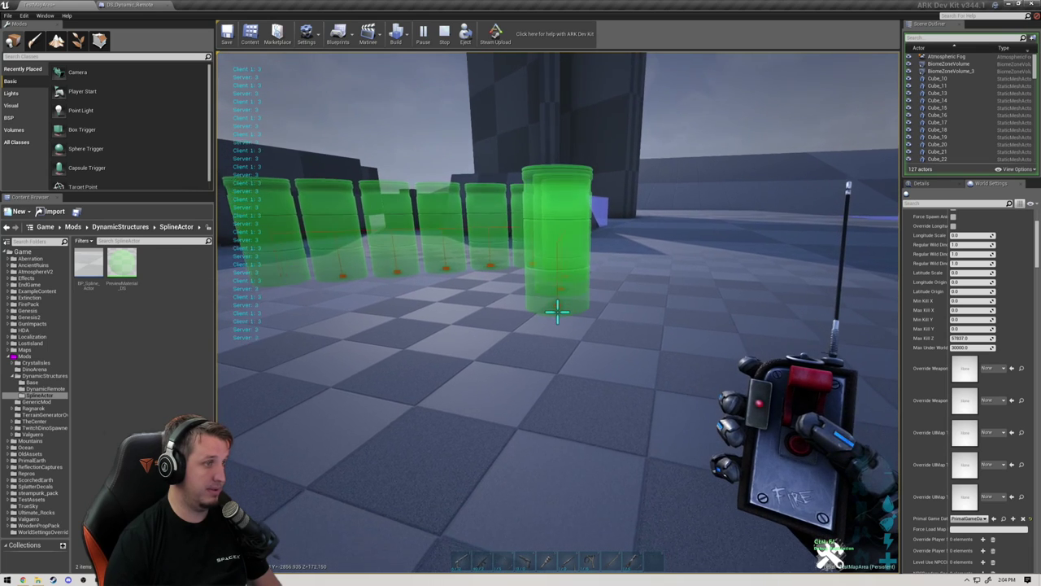
{"action": "left_click", "coordinate": [557, 311]}
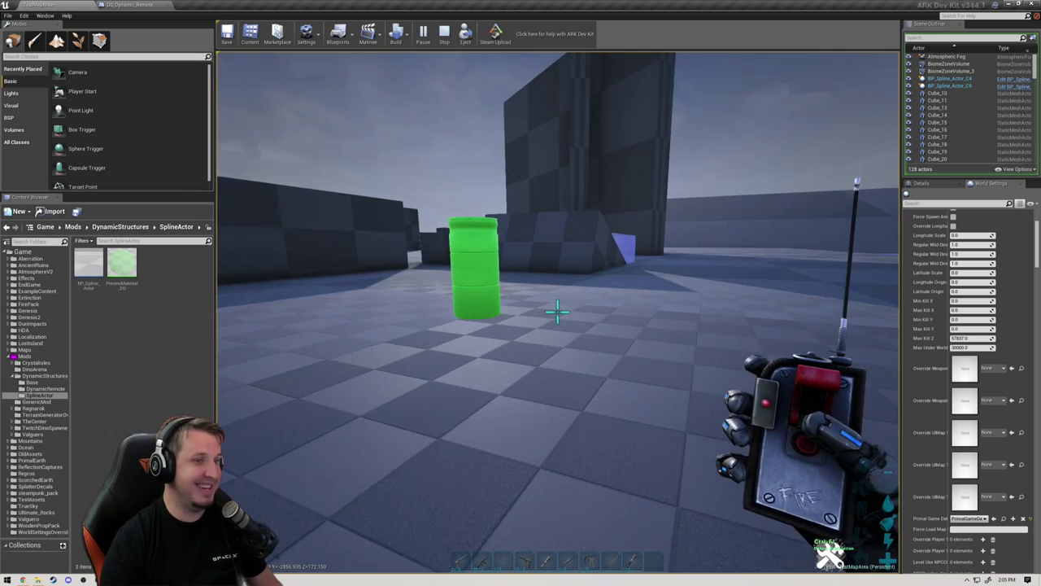
{"action": "left_click", "coordinate": [557, 311]}
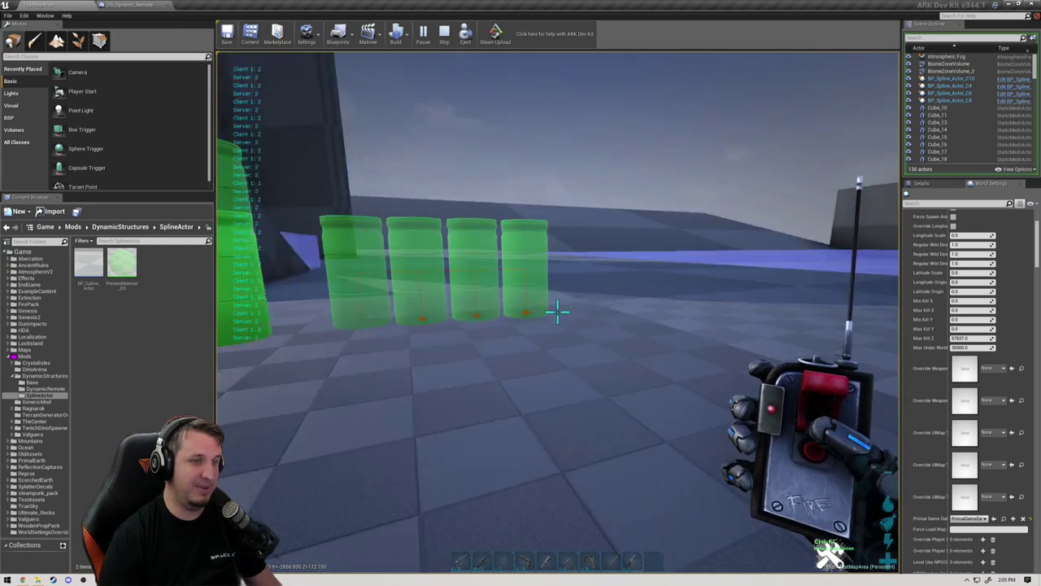
{"action": "left_click", "coordinate": [558, 311]}
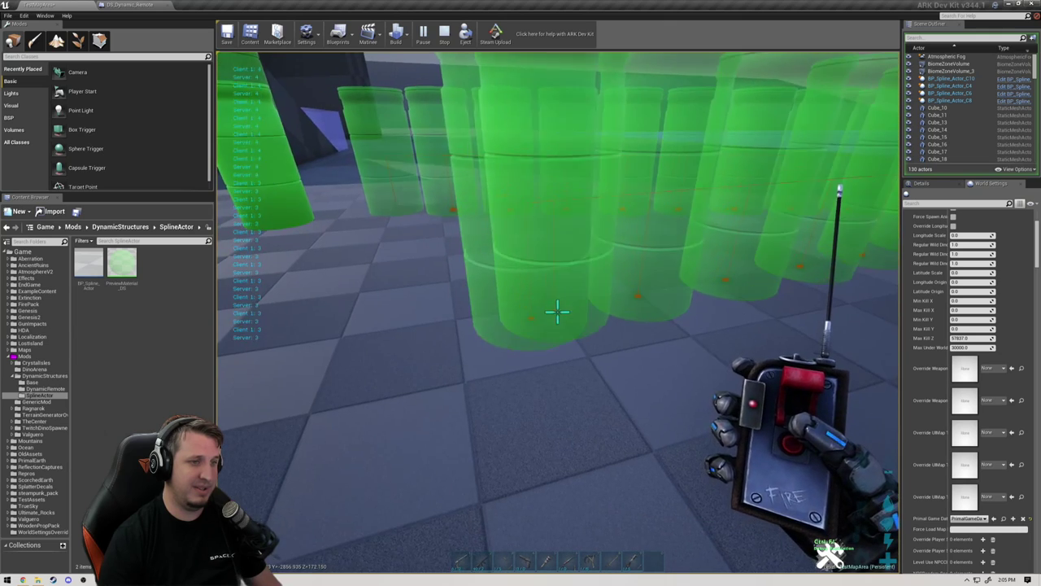
Step: End the play session, close the open blueprint editors, and save the TestMapArea map
{"action": "key", "text": "shift+F1"}
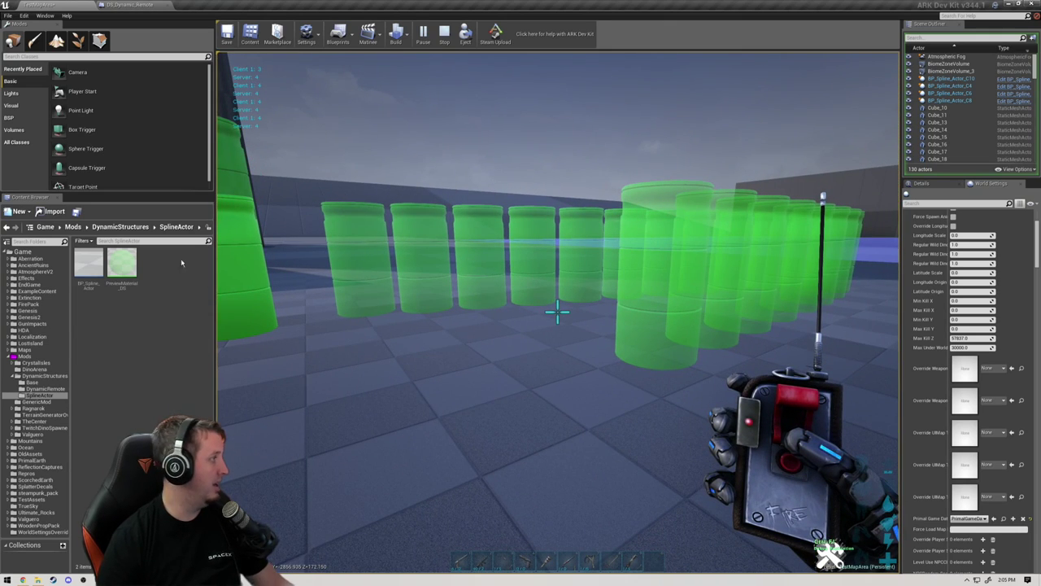
{"action": "key", "text": "Escape"}
{"action": "left_click_drag", "start_coordinate": [2, 156], "coordinate": [420, 87]}
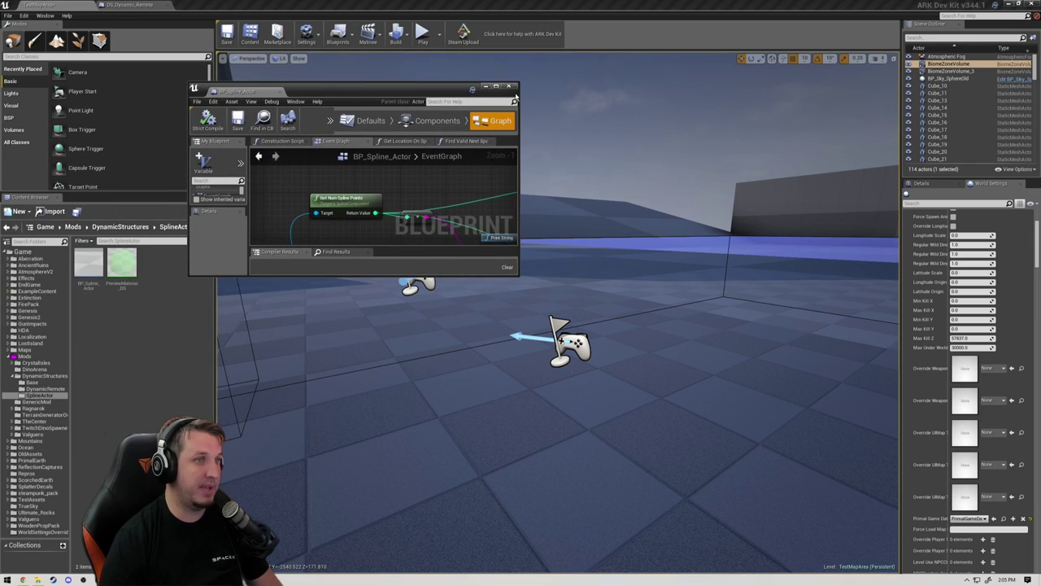
{"action": "left_click", "coordinate": [510, 91]}
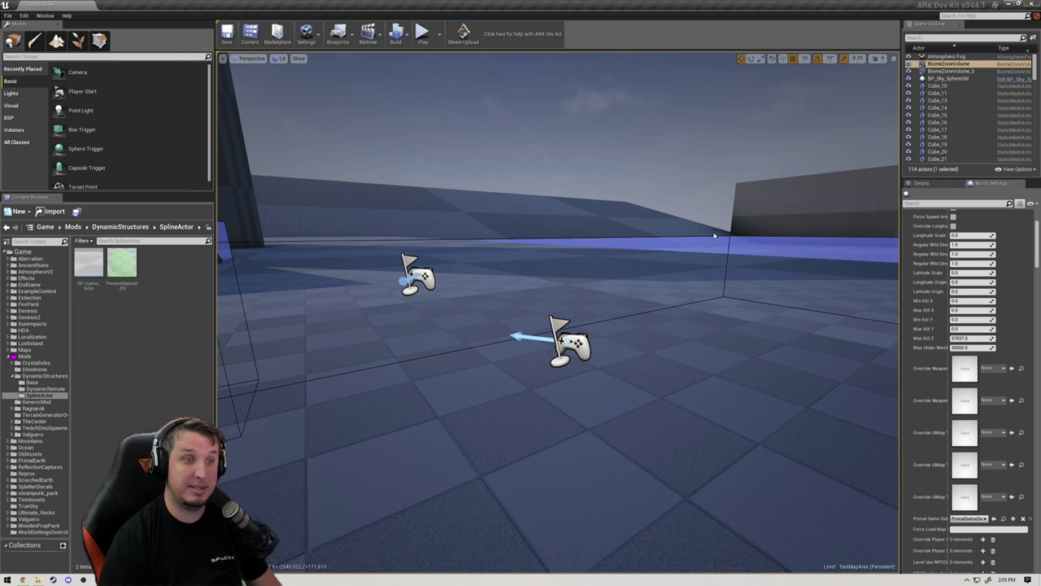
{"action": "key", "text": "ctrl+shift+s"}
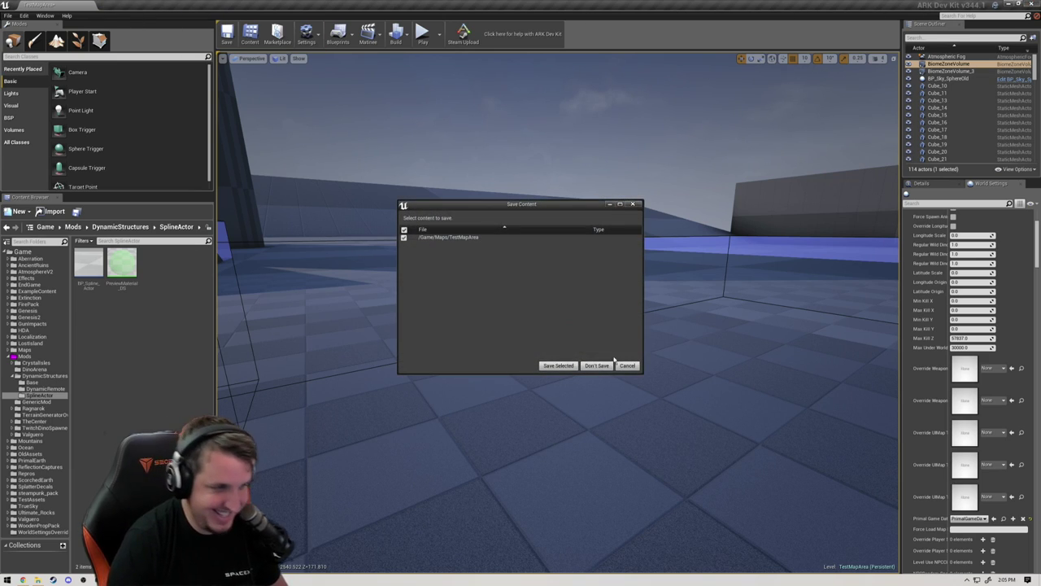
{"action": "left_click", "coordinate": [559, 365]}
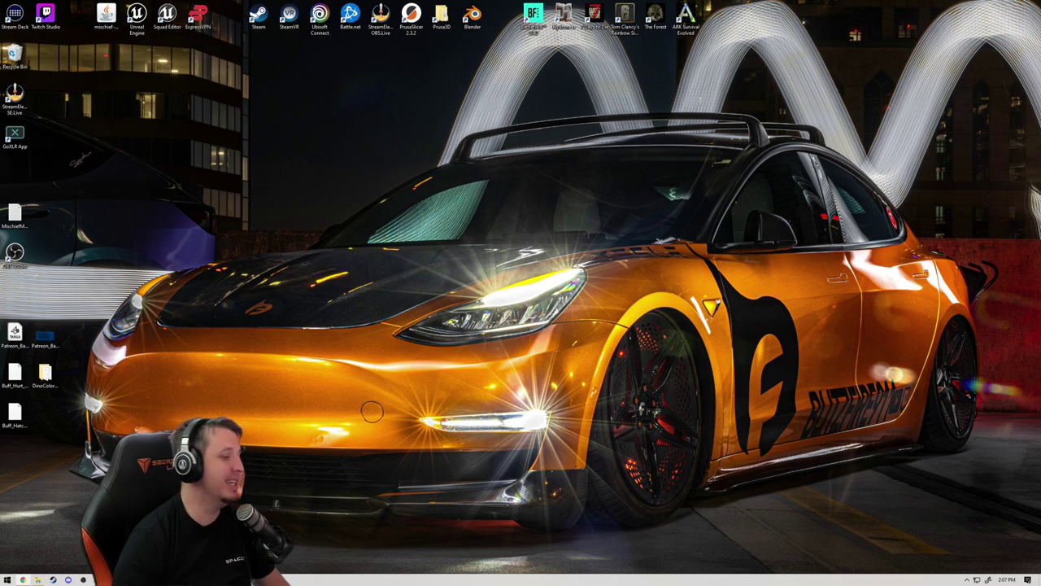
Step: Launch the dev kit with the ARKDevKit - Custom batch file in the ARKEditor folder, including the DynamicStructures mod in the selection
{"action": "left_click", "coordinate": [37, 579]}
{"action": "double_click", "coordinate": [298, 203]}
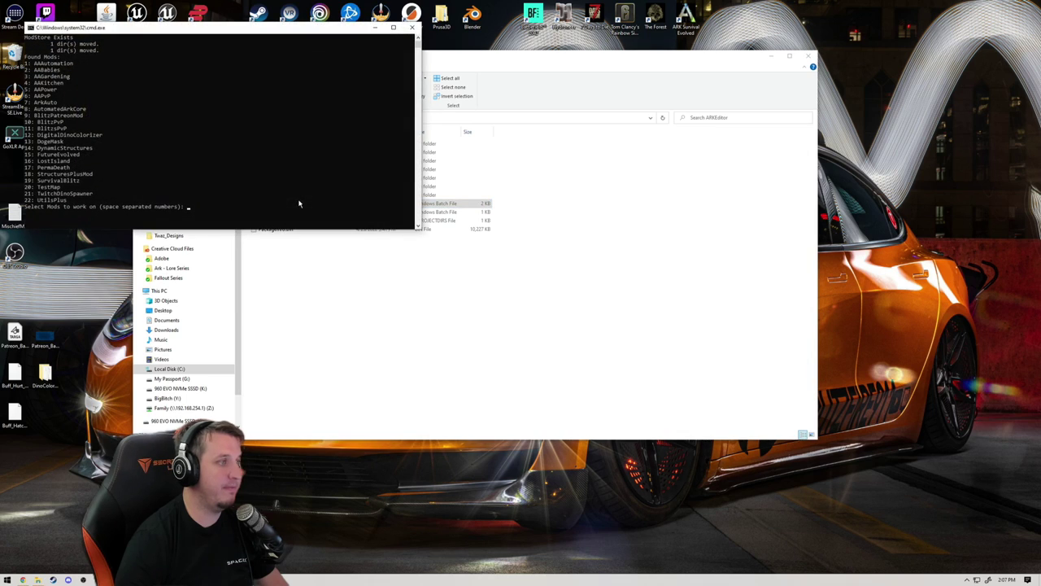
{"action": "type", "text": "20"}
{"action": "key", "text": "Return"}
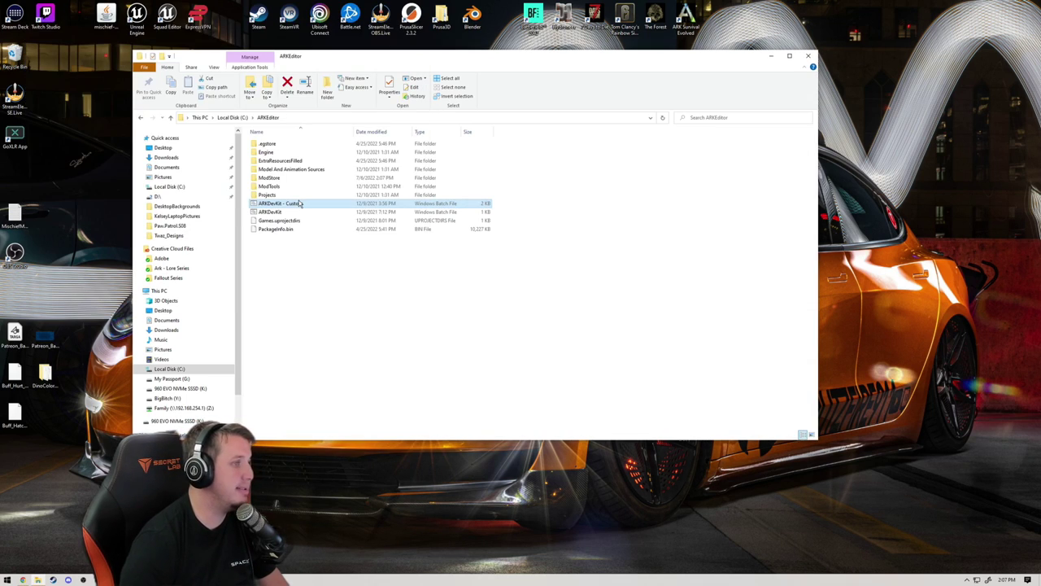
{"action": "left_click", "coordinate": [771, 56]}
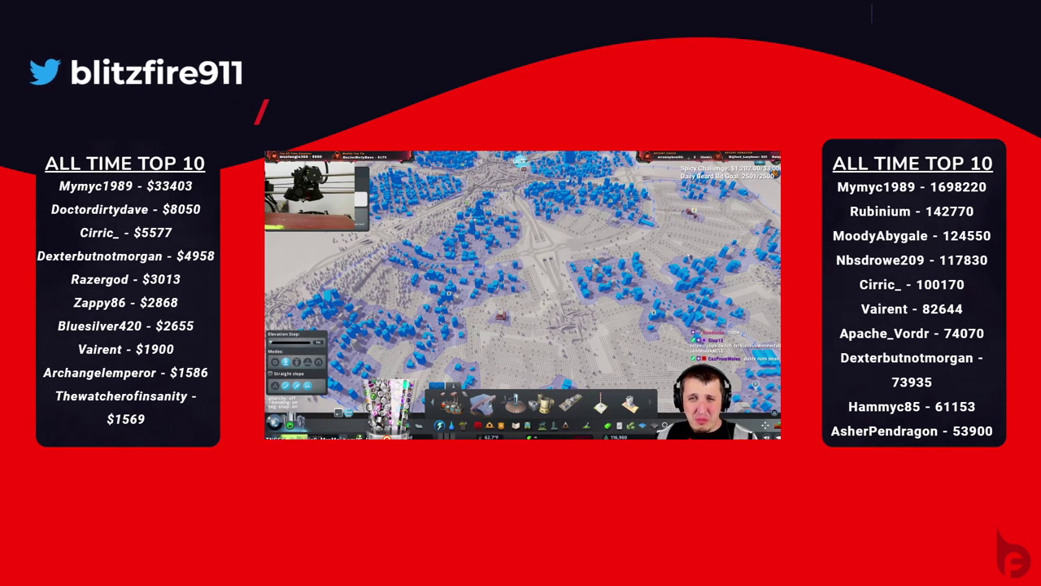
{"action": "key", "text": "Escape"}
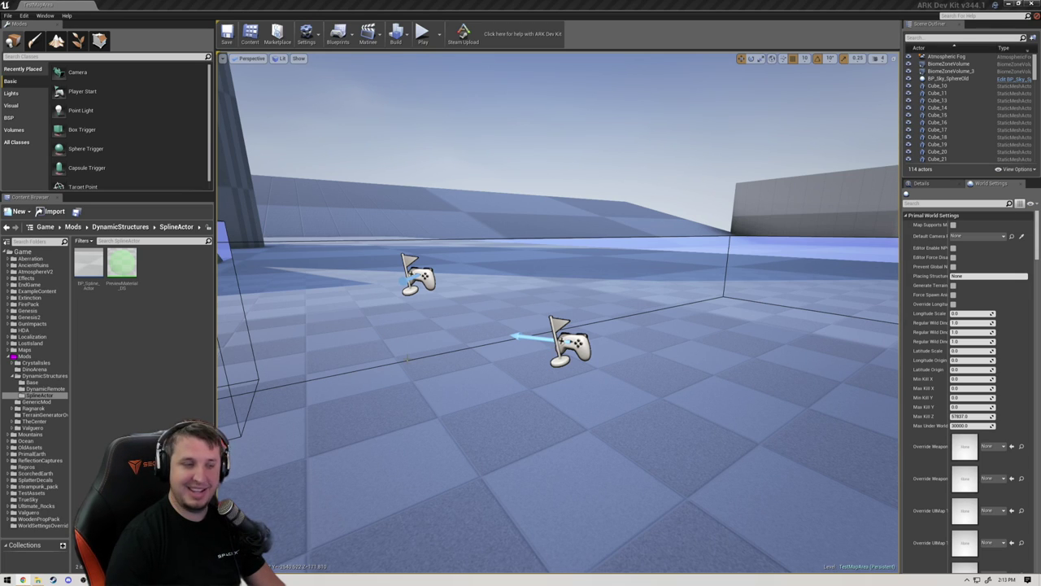
{"action": "right_click_drag", "start_coordinate": [398, 330], "coordinate": [365, 298]}
{"action": "key", "text": "s"}
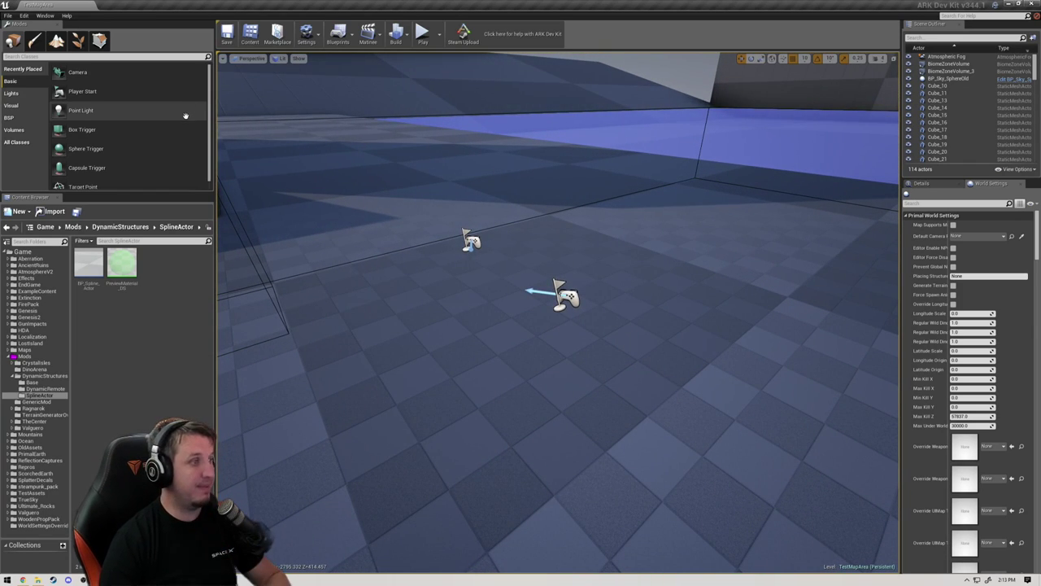
Step: Open the BP_Spline_Actor blueprint from the DynamicStructures SplineActor folder and show its event graph
{"action": "left_click", "coordinate": [41, 389]}
{"action": "left_click", "coordinate": [39, 395]}
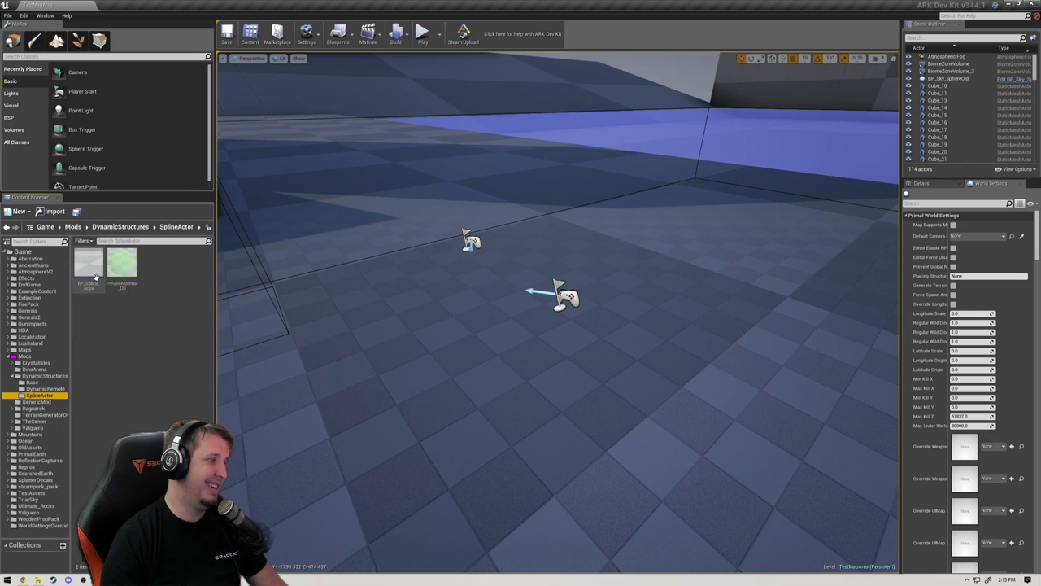
{"action": "left_click", "coordinate": [95, 279]}
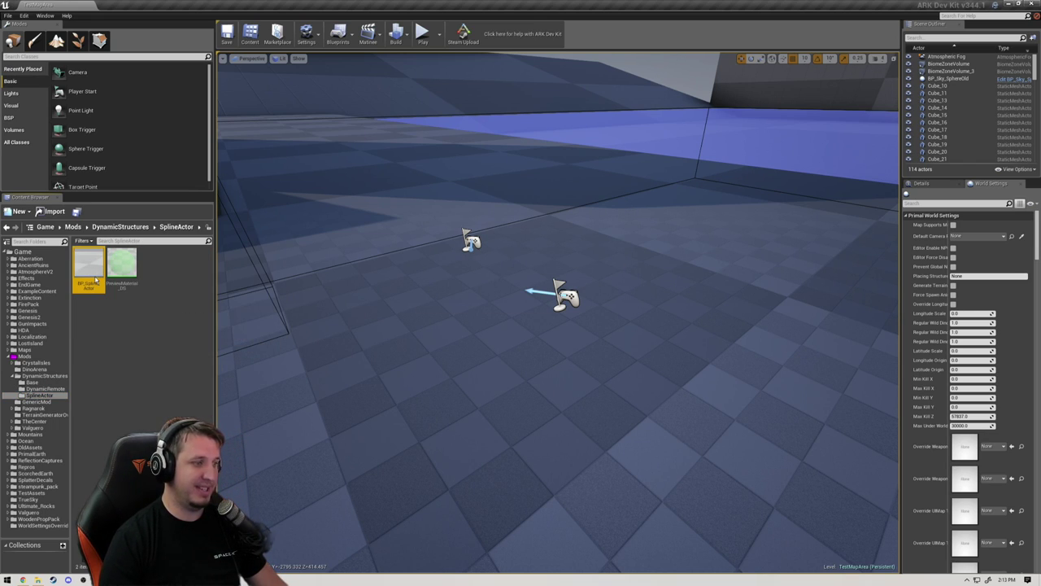
{"action": "double_click", "coordinate": [95, 279]}
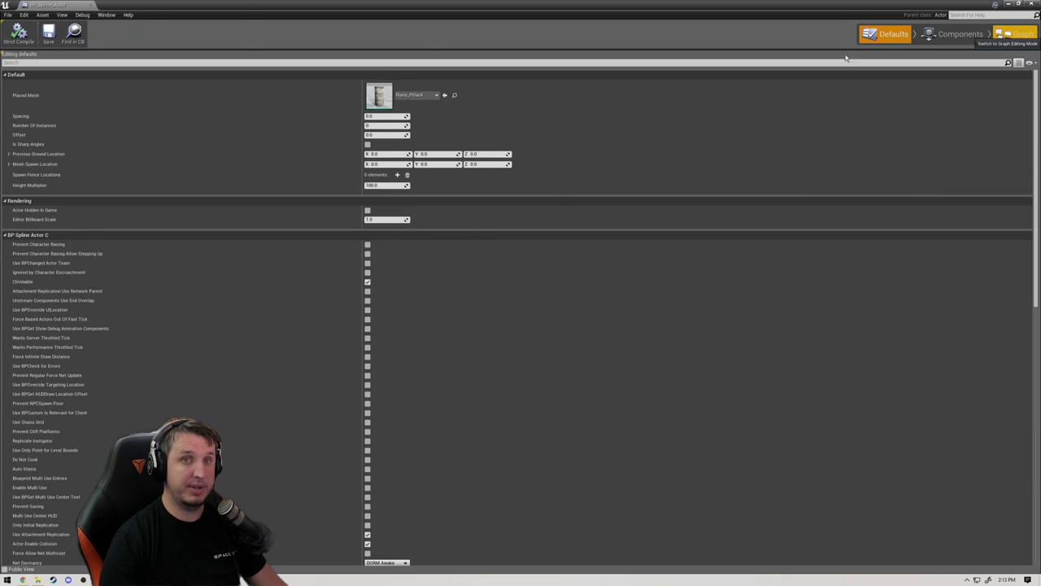
{"action": "left_click", "coordinate": [1021, 34]}
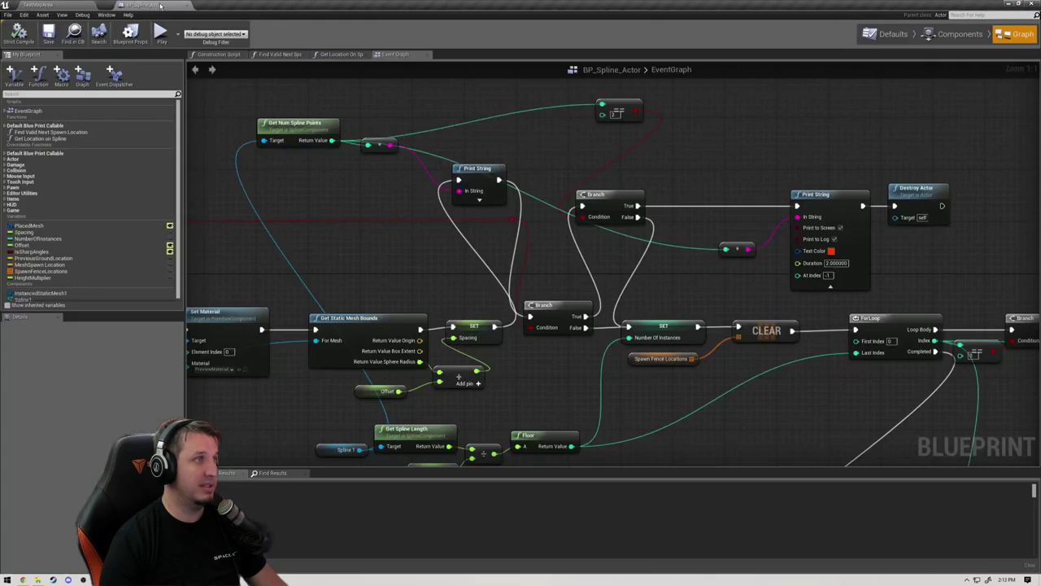
Step: Review the spline point check and branch logic in the event graph, and save the blueprint
{"action": "scroll", "coordinate": [344, 196], "scroll_direction": "down", "scroll_amount": 3}
{"action": "right_click_drag", "start_coordinate": [637, 290], "coordinate": [526, 257]}
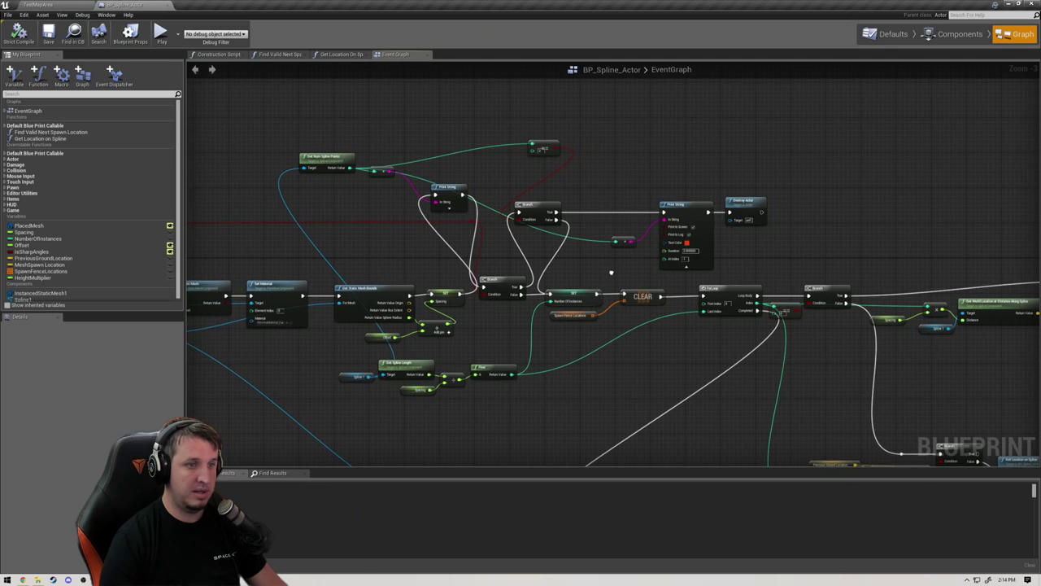
{"action": "right_click_drag", "start_coordinate": [611, 272], "coordinate": [605, 271]}
{"action": "scroll", "coordinate": [683, 263], "scroll_direction": "down", "scroll_amount": 5}
{"action": "scroll", "coordinate": [711, 266], "scroll_direction": "up", "scroll_amount": 5}
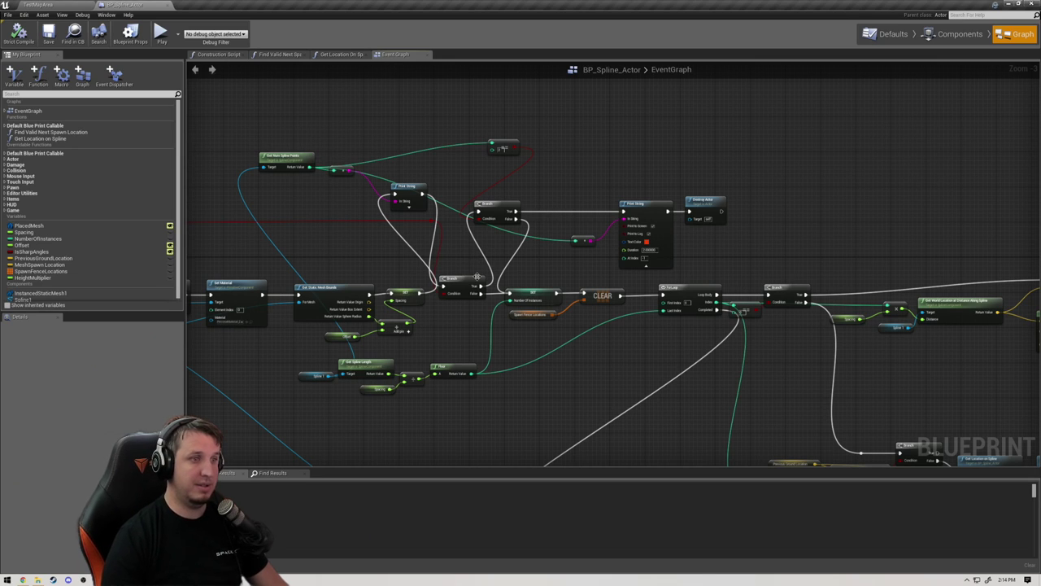
{"action": "left_click", "coordinate": [50, 36]}
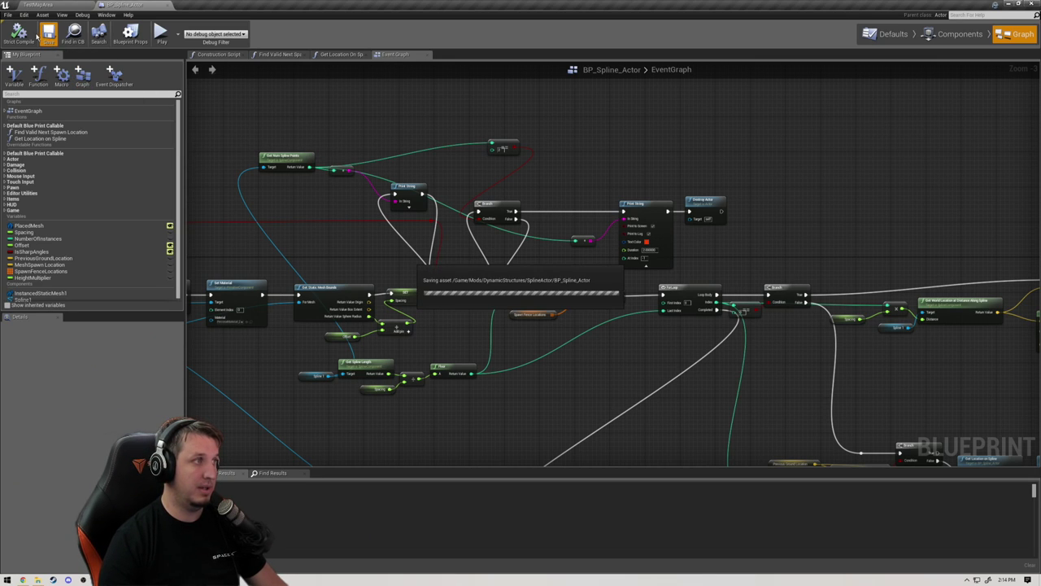
Step: Start a play session in TestMapArea and rerun the SetCheatPlayer 0, cheat gcm and Dynamic Remote giveitem console commands
{"action": "left_click", "coordinate": [39, 6]}
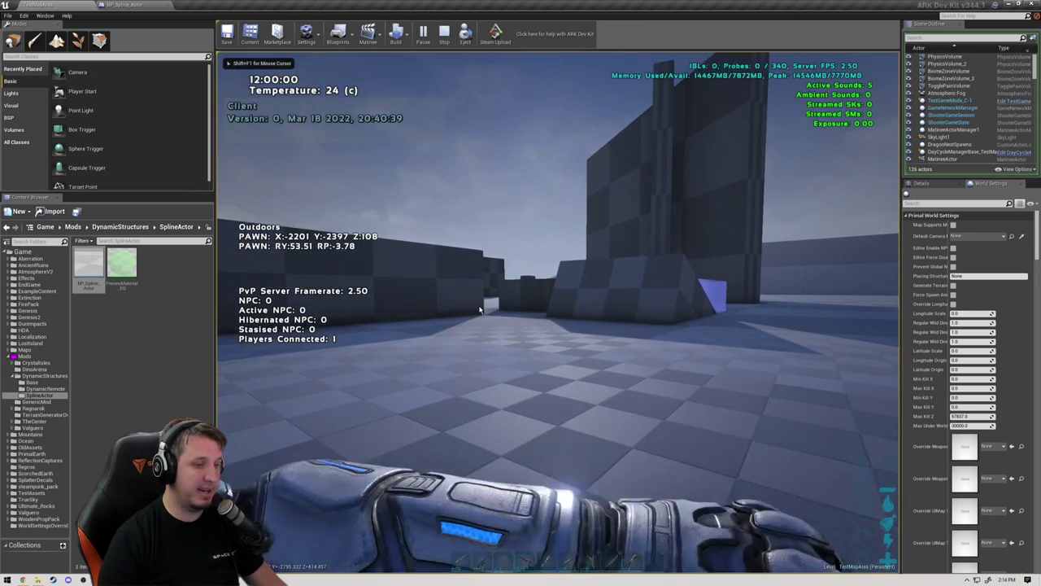
{"action": "key", "text": "Tab"}
{"action": "key", "text": "Up"}
{"action": "key", "text": "Up"}
{"action": "key", "text": "Up"}
{"action": "key", "text": "Return"}
{"action": "key", "text": "Tab"}
{"action": "key", "text": "Up"}
{"action": "key", "text": "Up"}
{"action": "key", "text": "Up"}
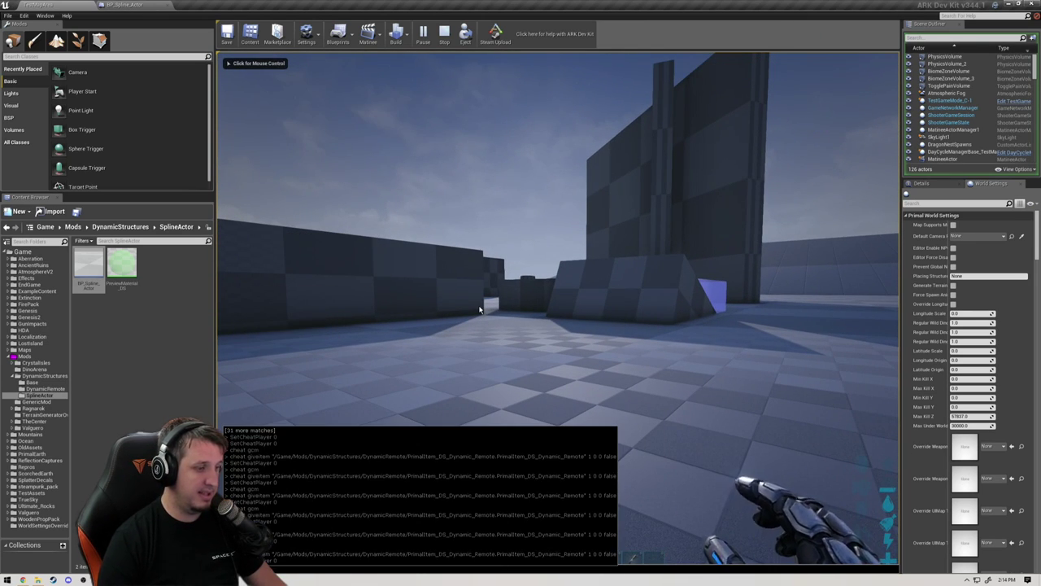
{"action": "key", "text": "Return"}
{"action": "key", "text": "Tab"}
{"action": "key", "text": "Up"}
{"action": "key", "text": "Return"}
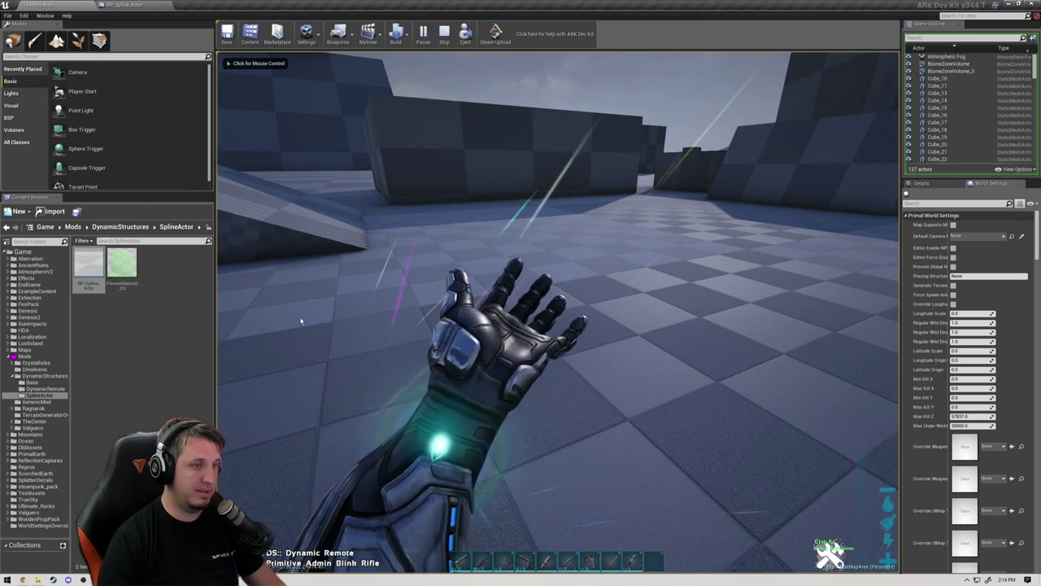
Step: Equip the Dynamic Remote from the end of the inventory and move to open floor
{"action": "key", "text": "i"}
{"action": "scroll", "coordinate": [353, 370], "scroll_direction": "down", "scroll_amount": 3}
{"action": "double_click", "coordinate": [307, 436]}
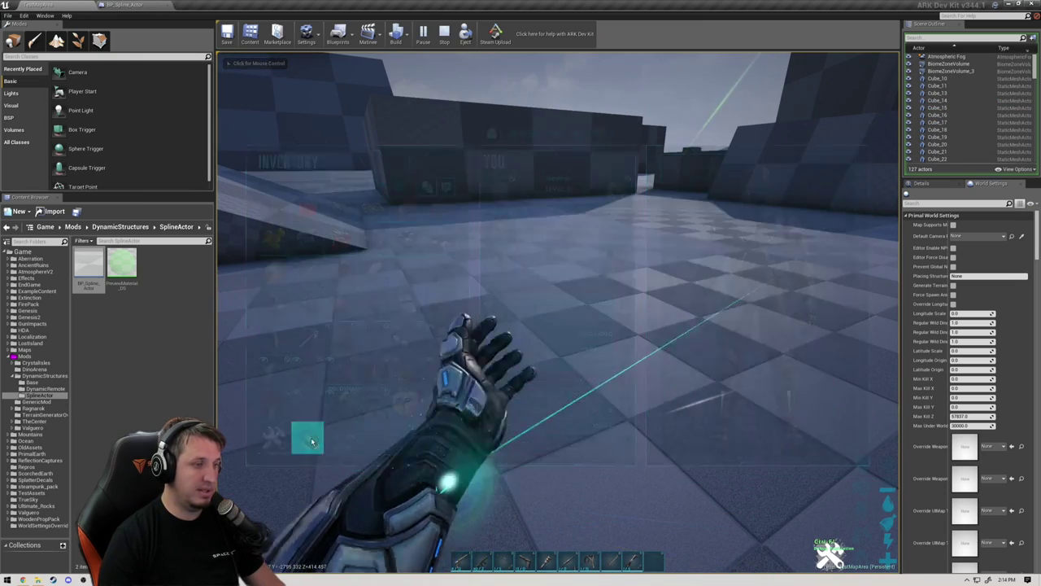
{"action": "key", "text": "space"}
{"action": "key", "text": "space"}
{"action": "key", "text": "w"}
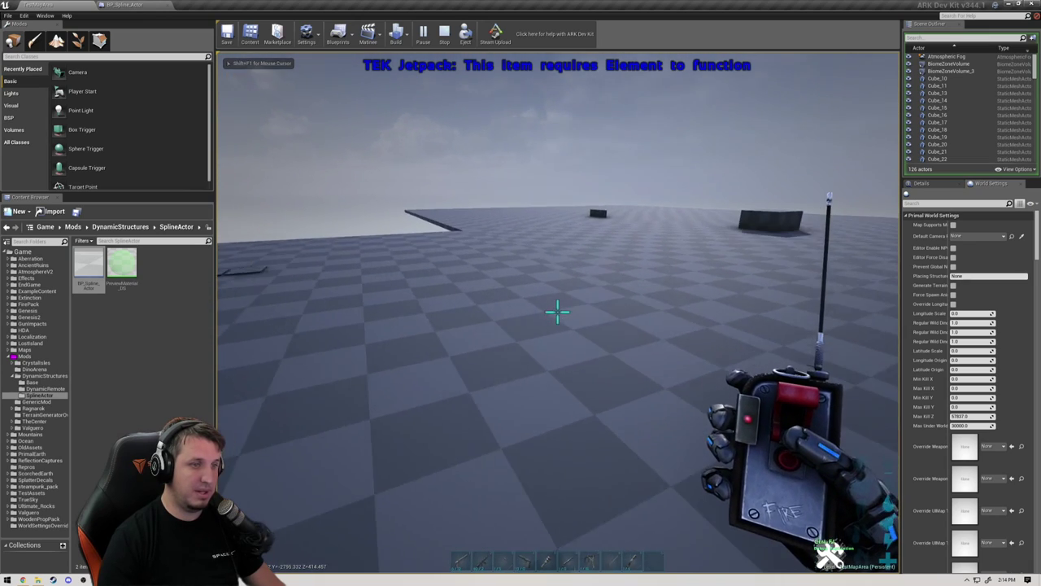
Step: Place long multi-point barrel splines across the floor with the Dynamic Remote
{"action": "left_click", "coordinate": [557, 312]}
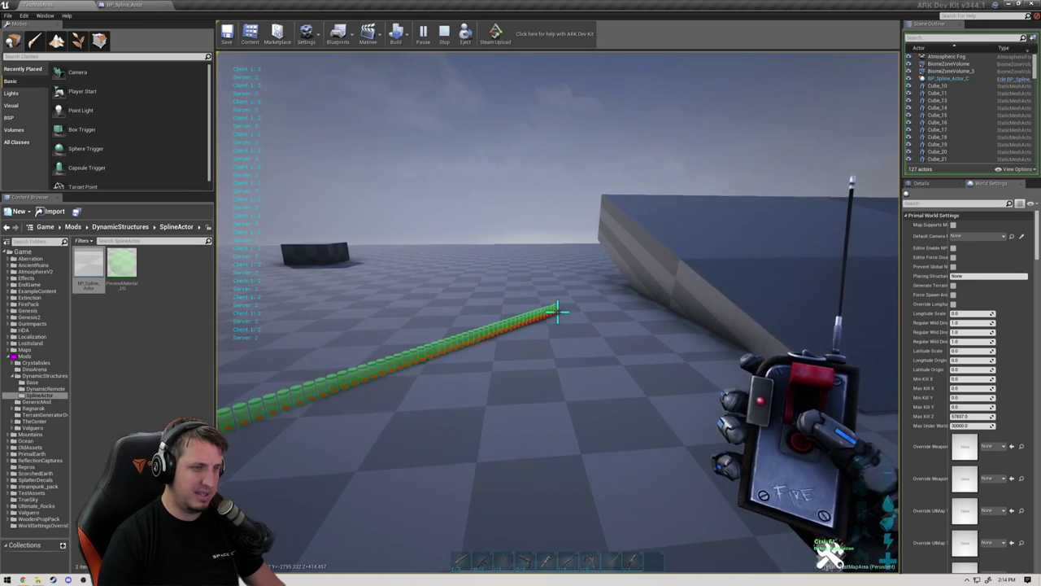
{"action": "left_click", "coordinate": [558, 312]}
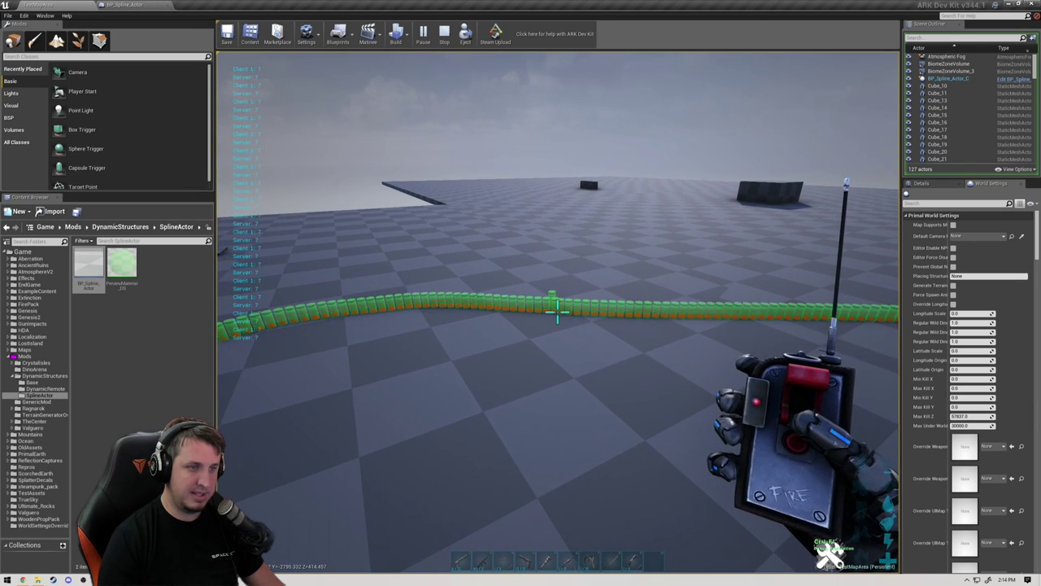
{"action": "left_click", "coordinate": [557, 313]}
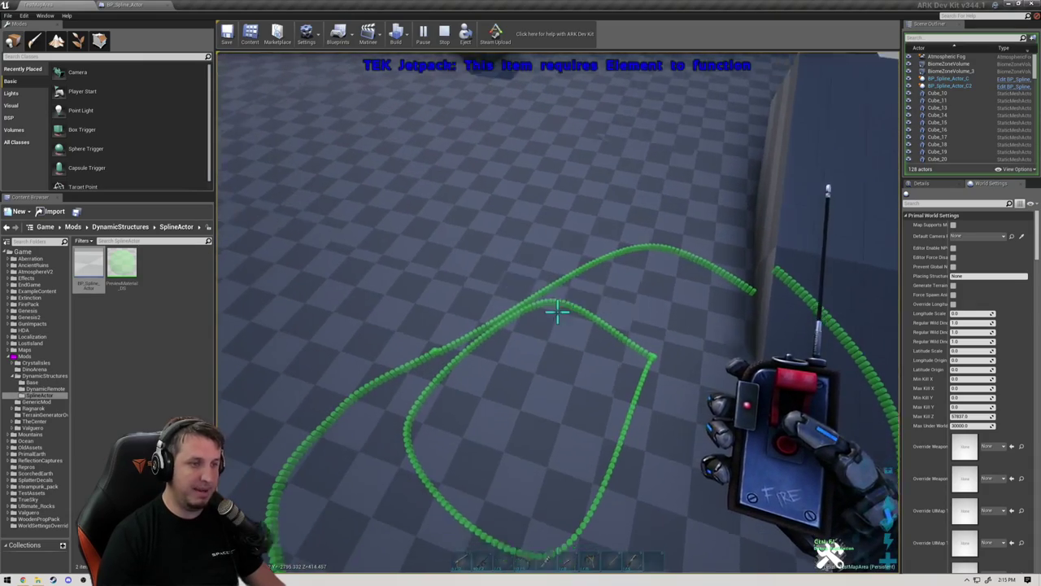
{"action": "key", "text": "space"}
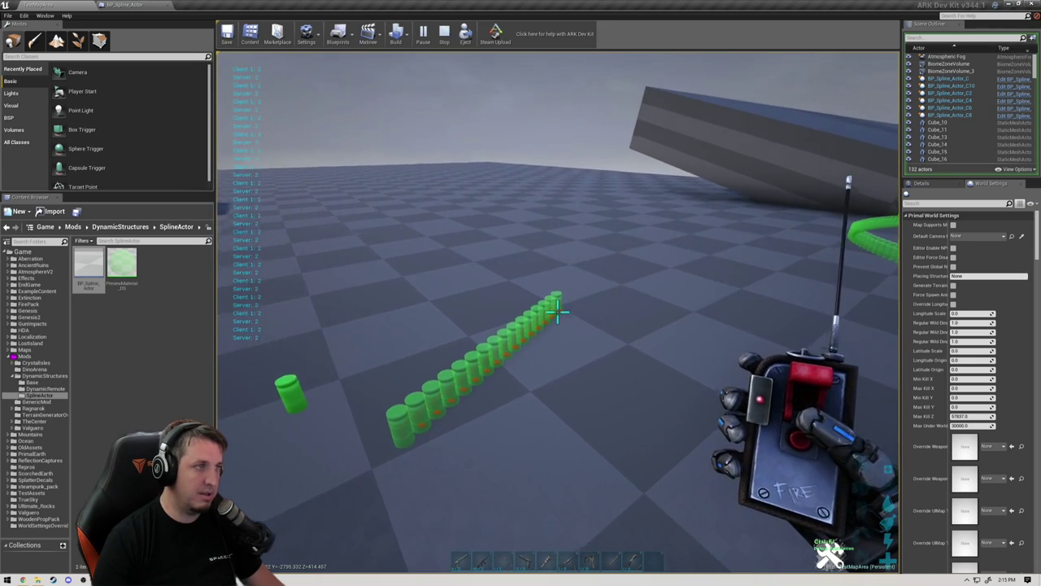
Step: Test very short and single-point barrel splines with the Dynamic Remote, and end the play session
{"action": "left_click", "coordinate": [557, 312]}
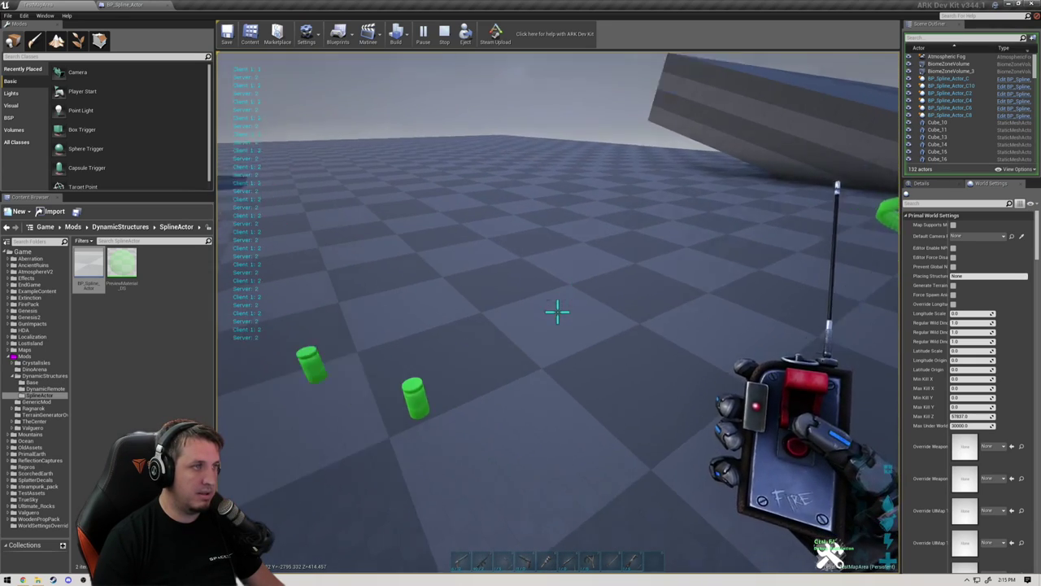
{"action": "left_click", "coordinate": [557, 311]}
{"action": "left_click", "coordinate": [557, 311]}
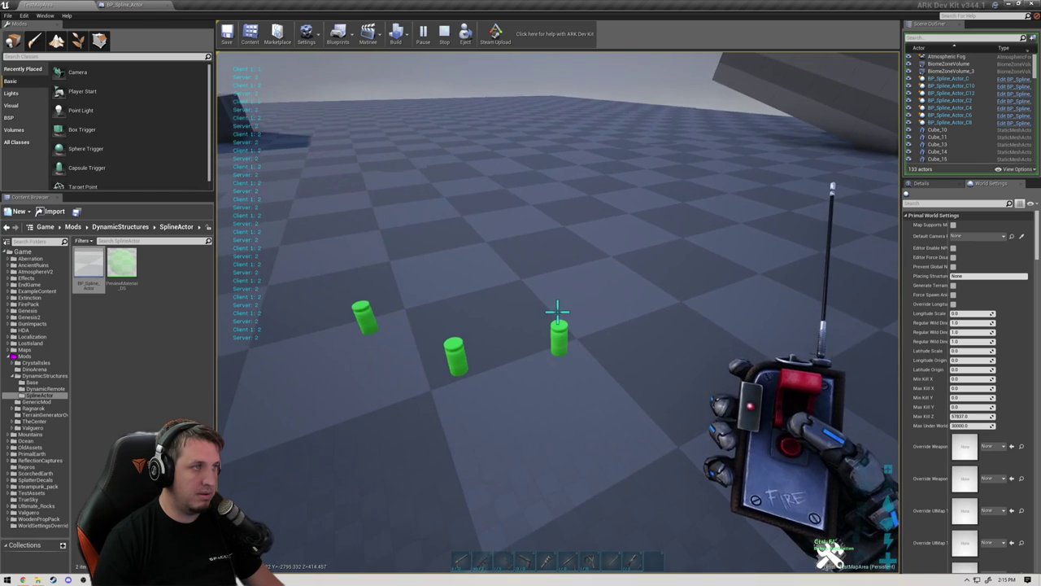
{"action": "left_click", "coordinate": [557, 311]}
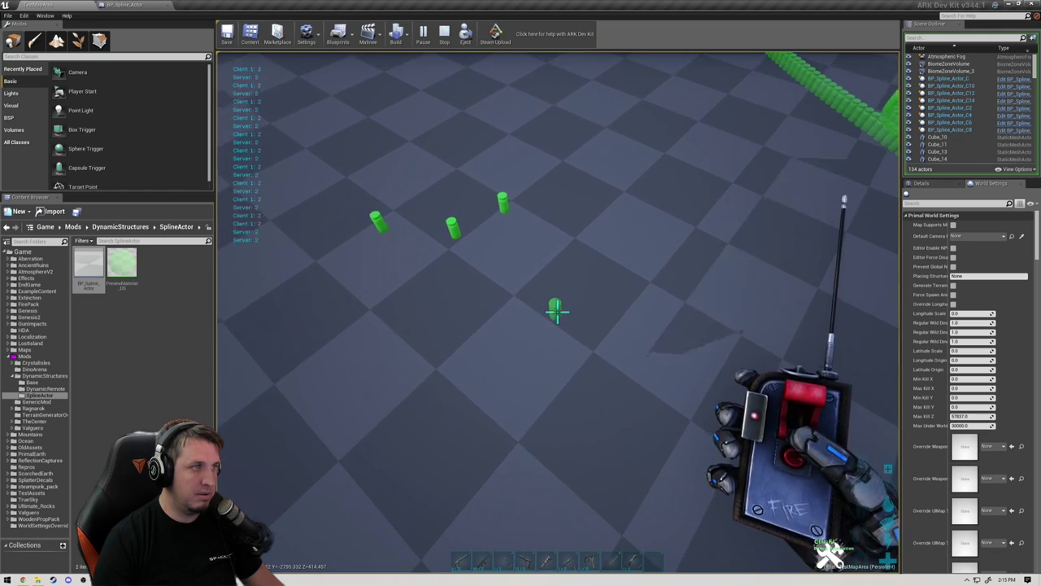
{"action": "left_click", "coordinate": [557, 312]}
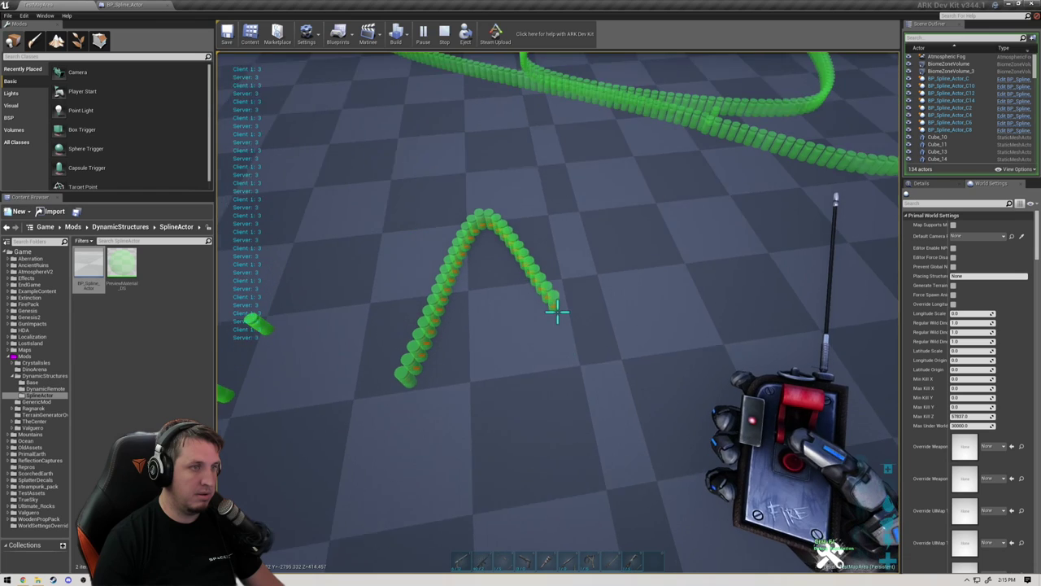
{"action": "right_click", "coordinate": [557, 312]}
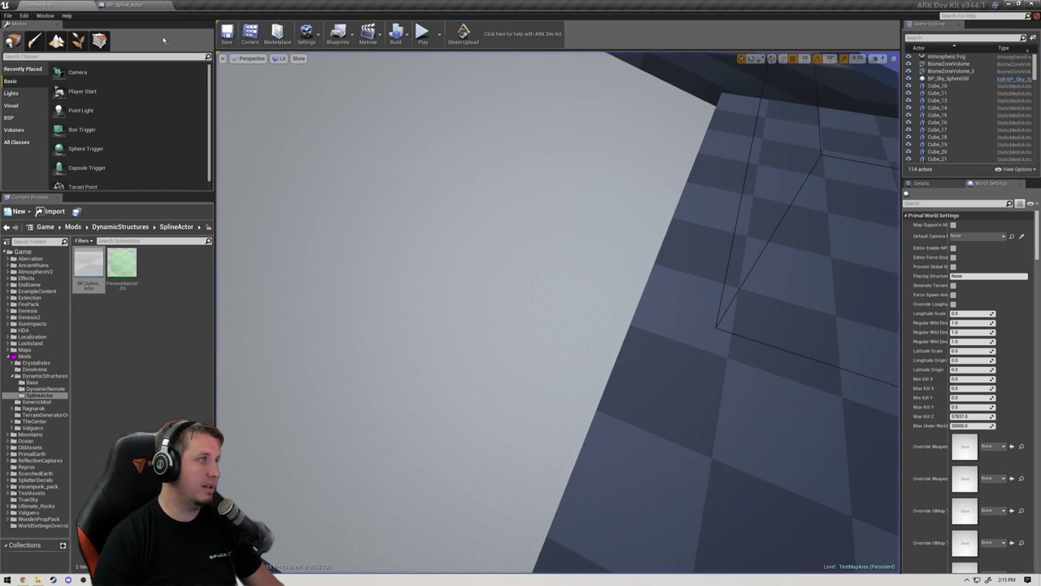
Step: Set the spline point comparison value to 1 in the BP_Spline_Actor event graph and save the blueprint
{"action": "left_click", "coordinate": [134, 5]}
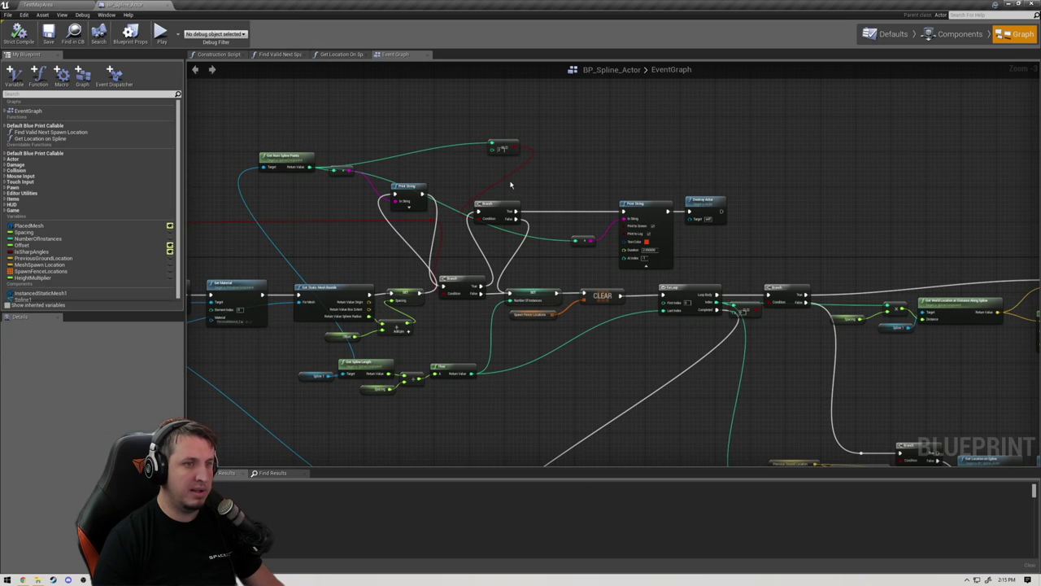
{"action": "scroll", "coordinate": [510, 184], "scroll_direction": "up", "scroll_amount": 1}
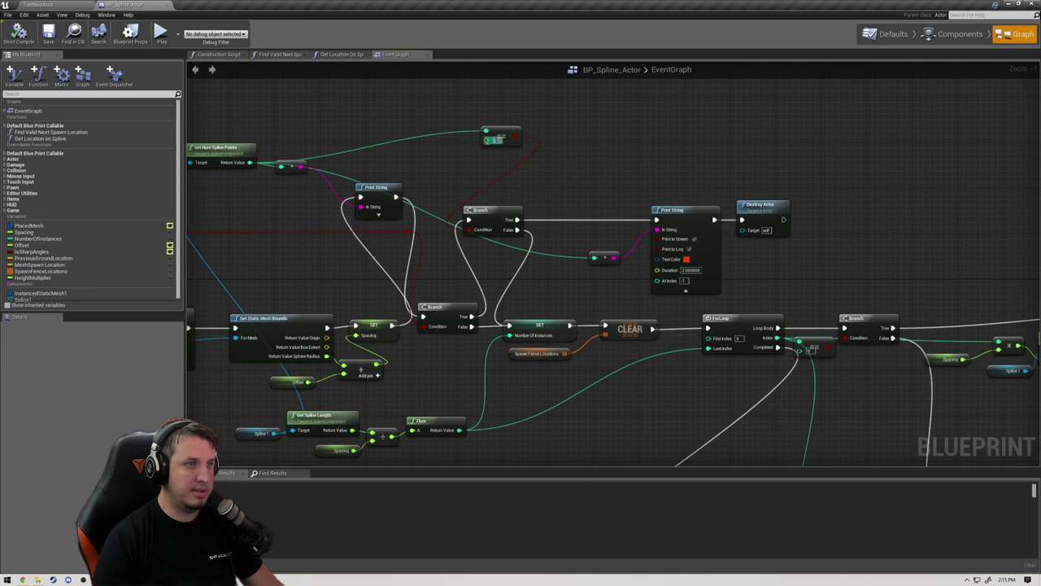
{"action": "left_click", "coordinate": [48, 32]}
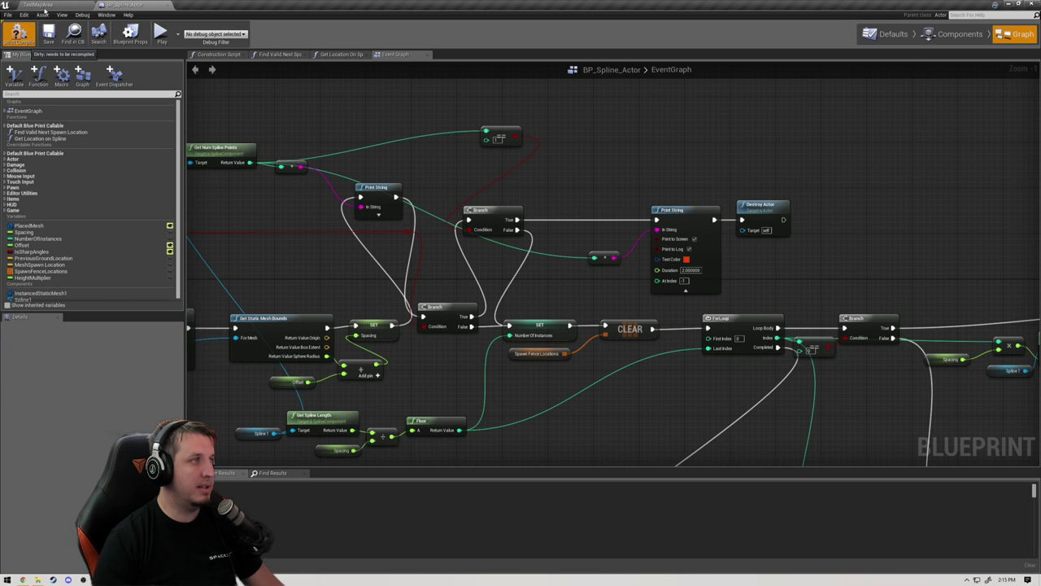
Step: Launch a new TestMapArea play session and repeat the cheat and Dynamic Remote giveitem console commands
{"action": "left_click", "coordinate": [40, 5]}
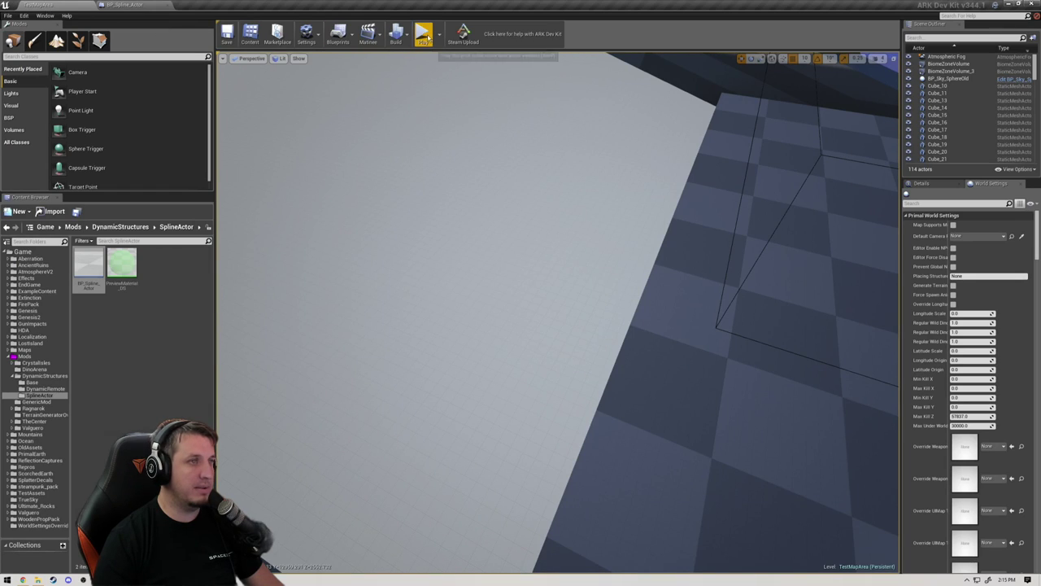
{"action": "key", "text": "alt+p"}
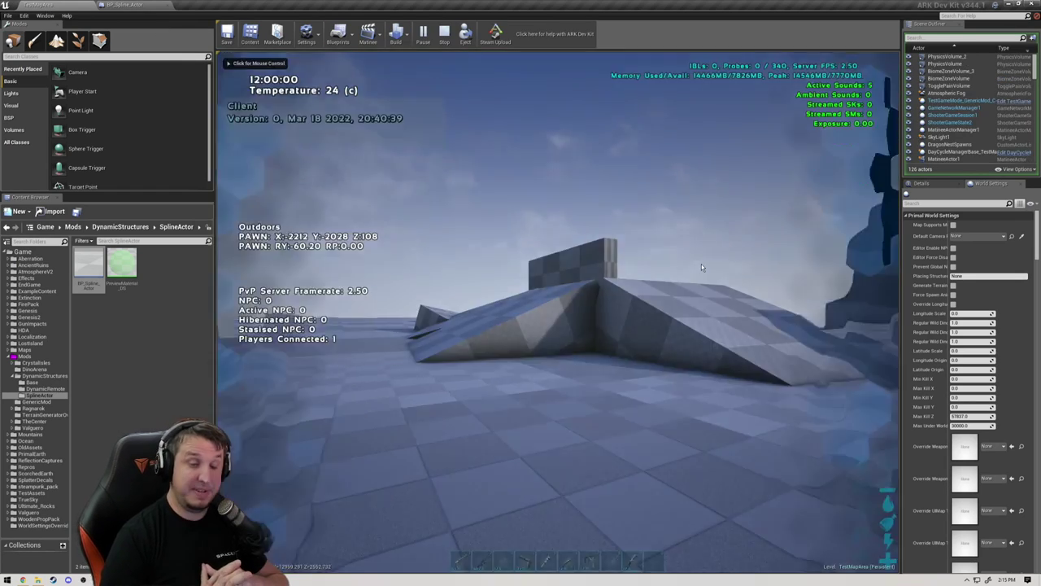
{"action": "key", "text": "Tab"}
{"action": "key", "text": "Up"}
{"action": "key", "text": "Up"}
{"action": "key", "text": "Return"}
{"action": "key", "text": "Tab"}
{"action": "key", "text": "Up"}
{"action": "key", "text": "Return"}
{"action": "key", "text": "Tab"}
{"action": "key", "text": "Up"}
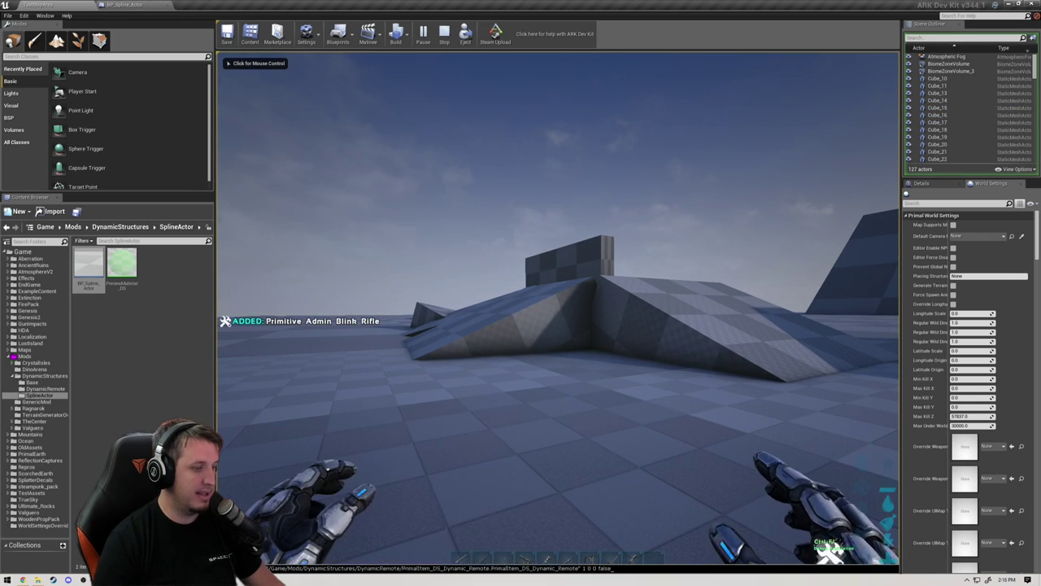
{"action": "key", "text": "Return"}
Step: Move onto the open floor and equip the Dynamic Remote from the inventory
{"action": "key", "text": "w"}
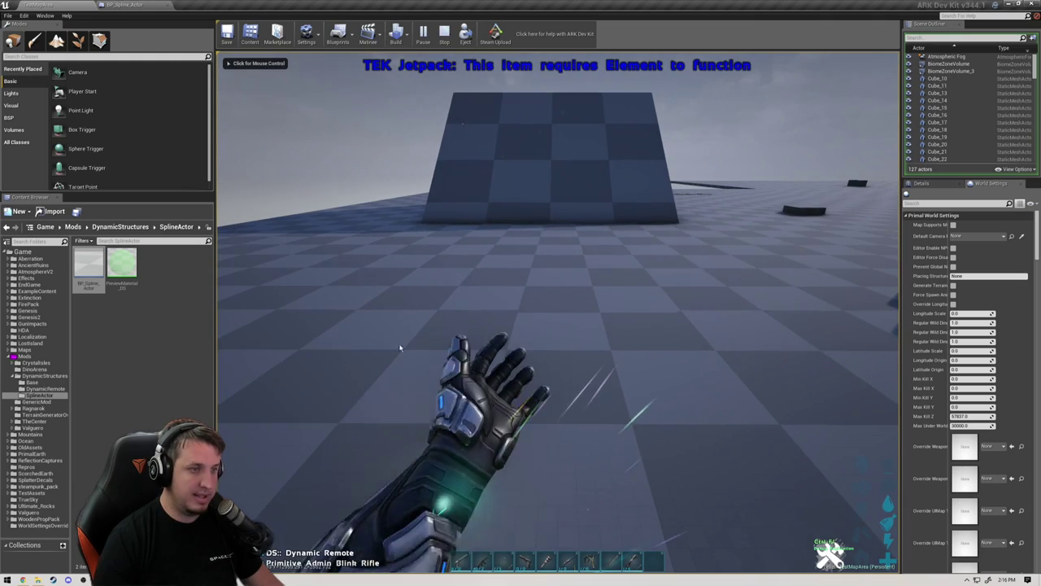
{"action": "key", "text": "i"}
{"action": "double_click", "coordinate": [308, 440]}
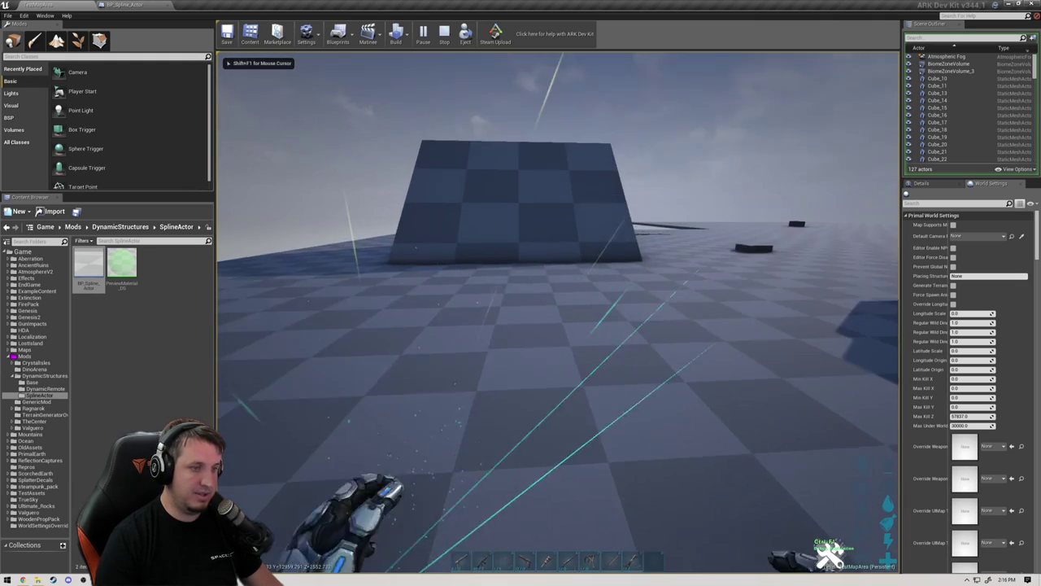
Step: Place several straight barrel splines close together on the open floor with the Dynamic Remote to test very short splines
{"action": "left_click", "coordinate": [557, 311]}
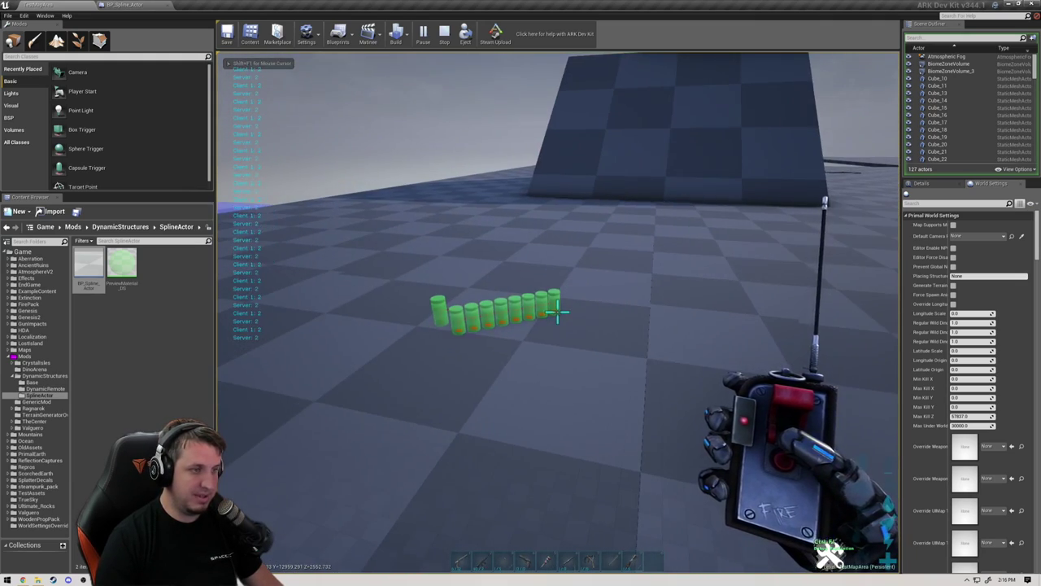
{"action": "left_click", "coordinate": [557, 312]}
{"action": "left_click", "coordinate": [557, 311]}
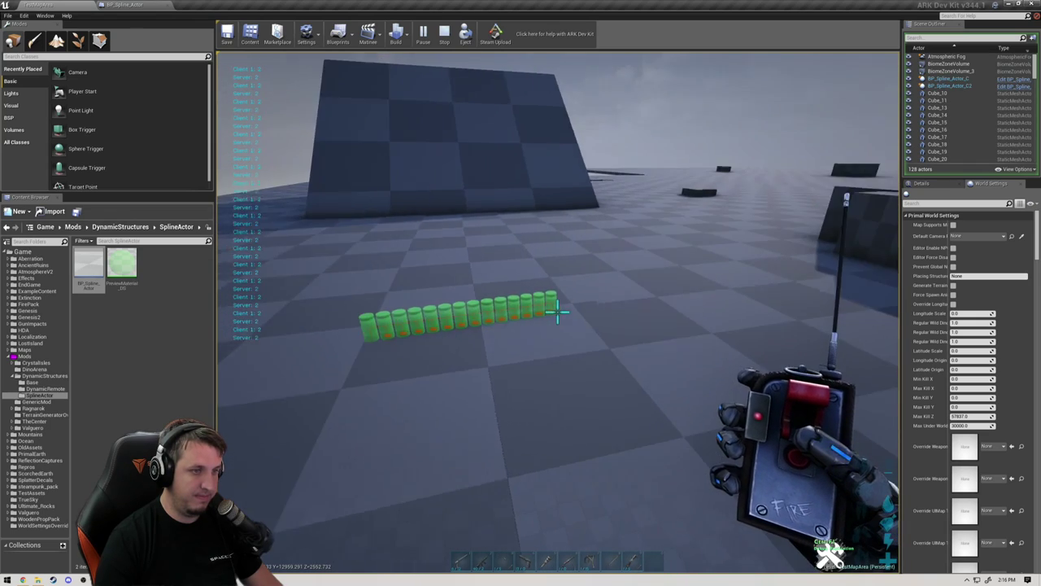
{"action": "left_click", "coordinate": [557, 311]}
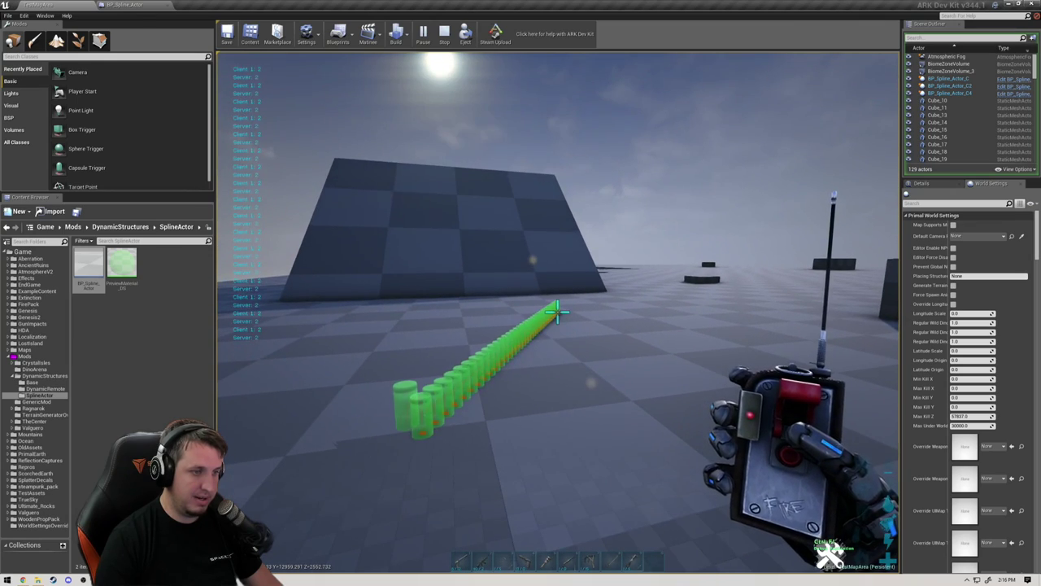
{"action": "left_click", "coordinate": [557, 311]}
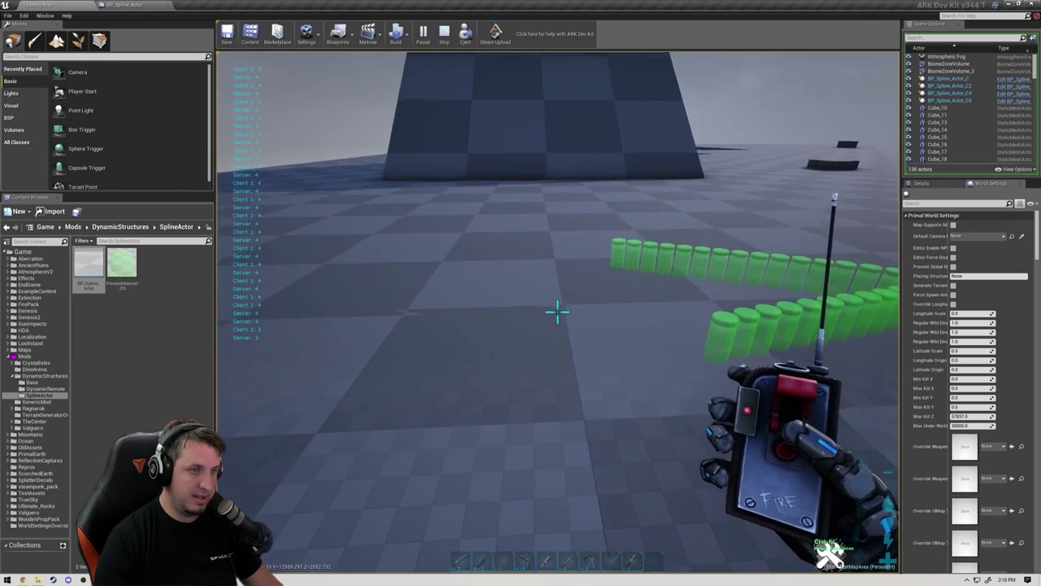
{"action": "left_click", "coordinate": [557, 310]}
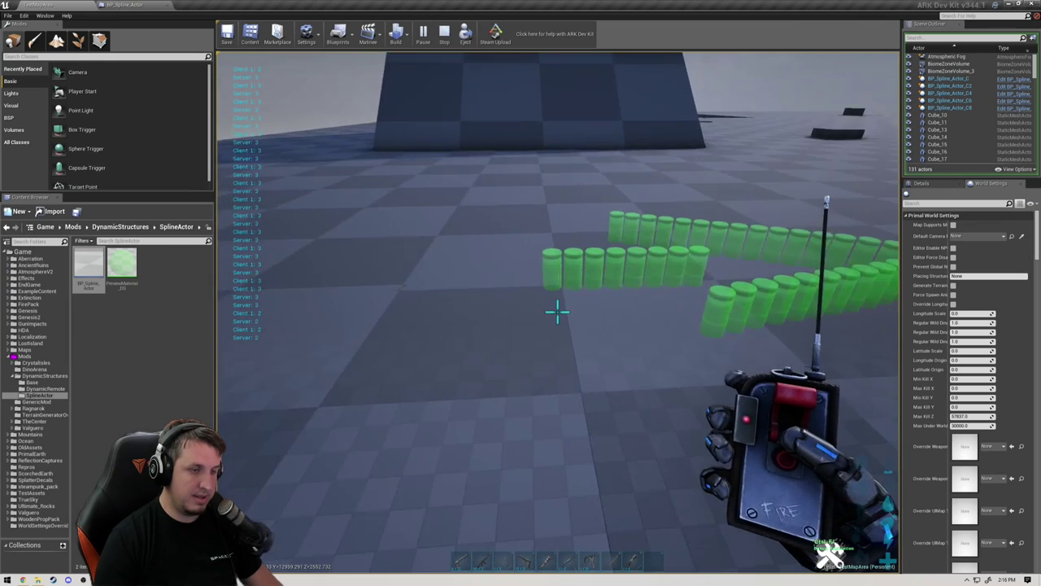
{"action": "left_click", "coordinate": [558, 311]}
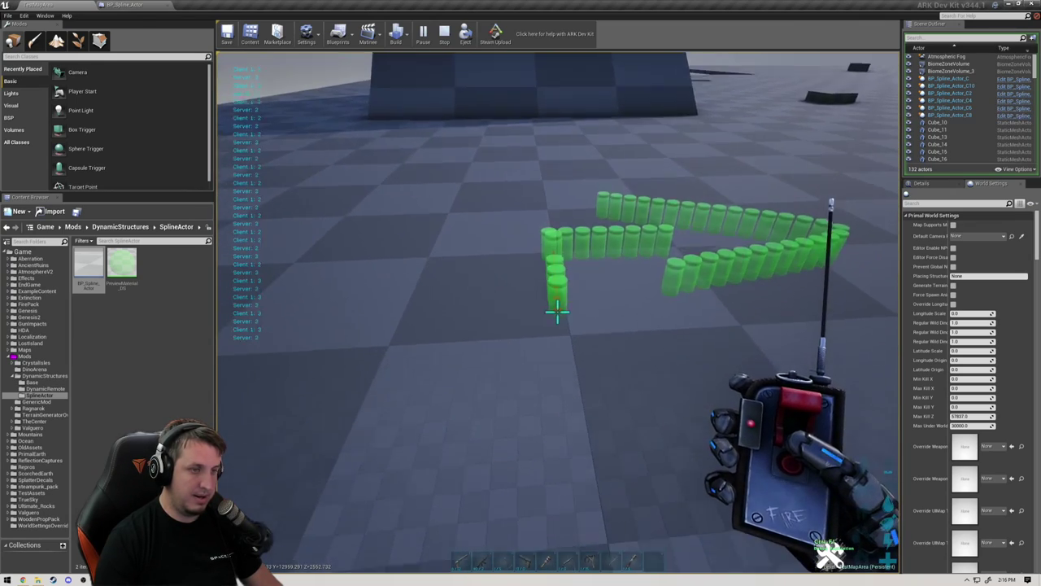
{"action": "left_click", "coordinate": [558, 311]}
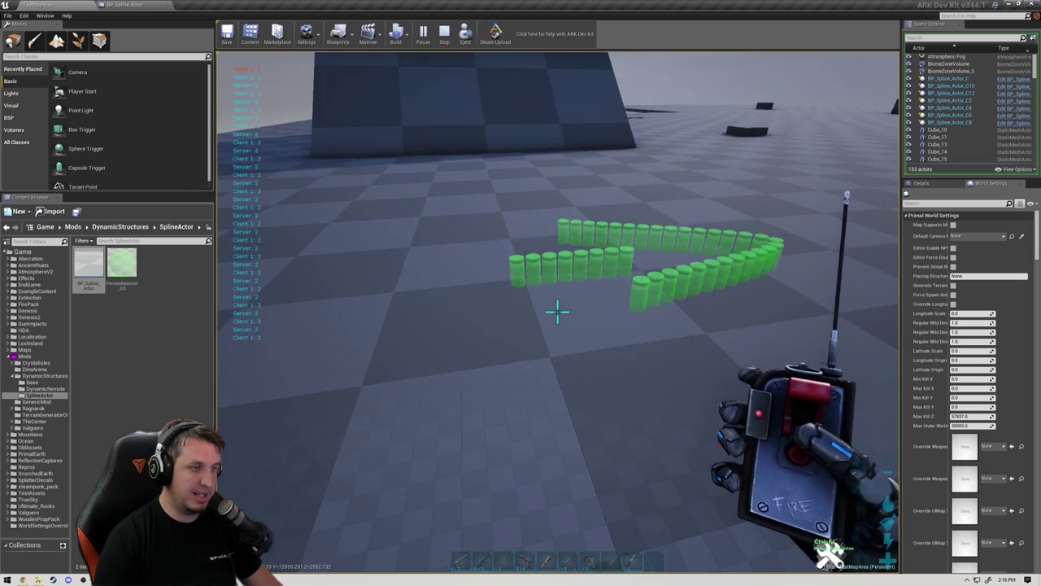
Step: Place a longer curved three-point barrel spline and another short one with the Dynamic Remote, and end the play session
{"action": "left_click", "coordinate": [557, 311]}
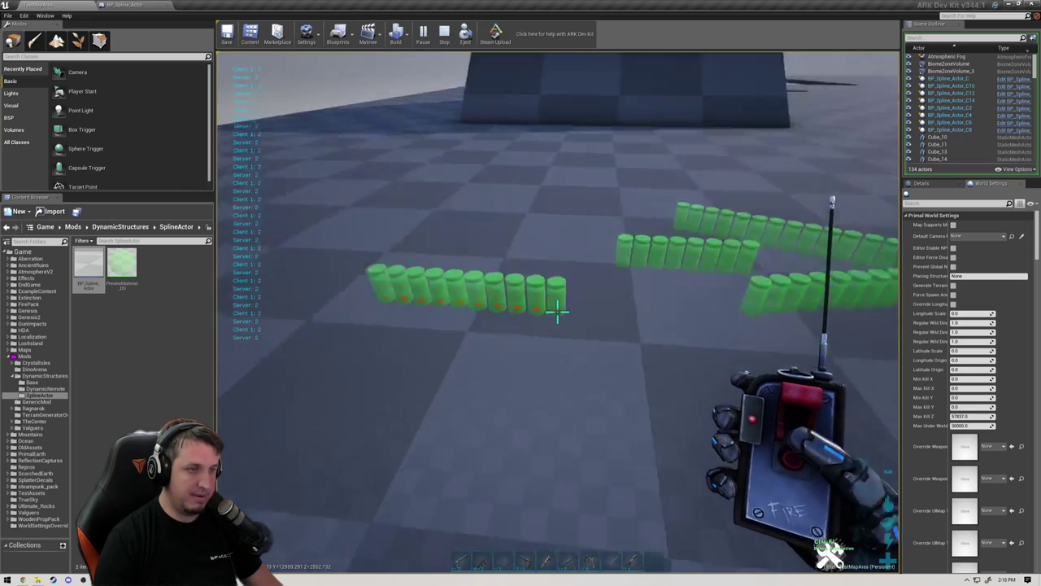
{"action": "left_click", "coordinate": [557, 311]}
{"action": "left_click", "coordinate": [557, 311]}
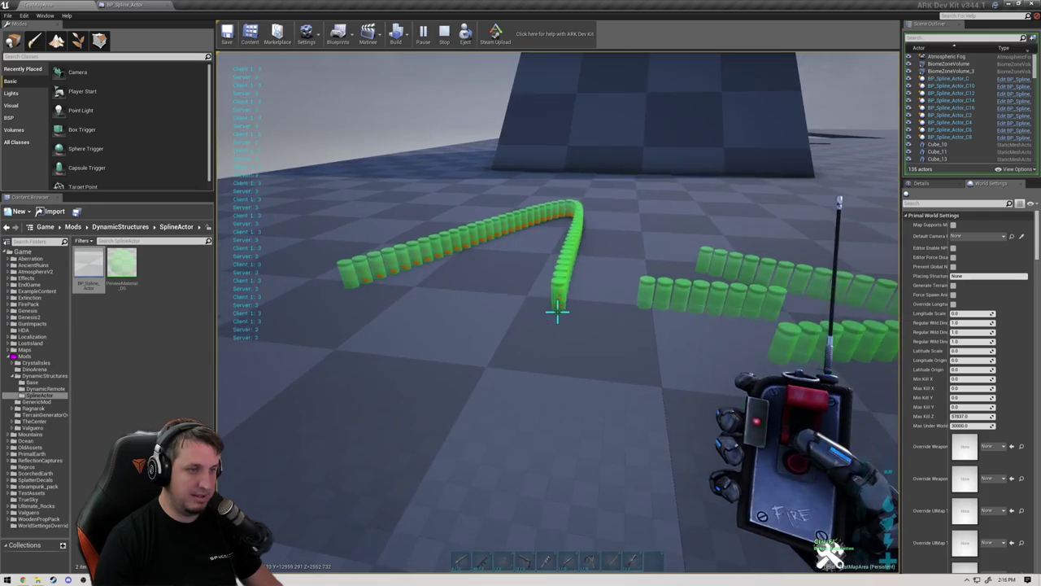
{"action": "left_click", "coordinate": [557, 311]}
{"action": "right_click", "coordinate": [557, 311]}
{"action": "left_click", "coordinate": [558, 311]}
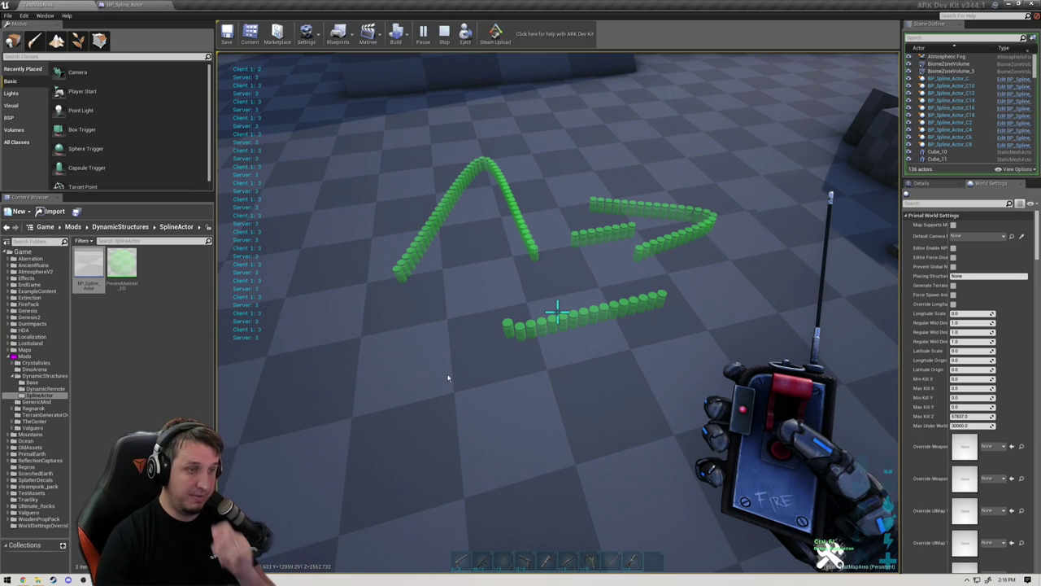
{"action": "key", "text": "Escape"}
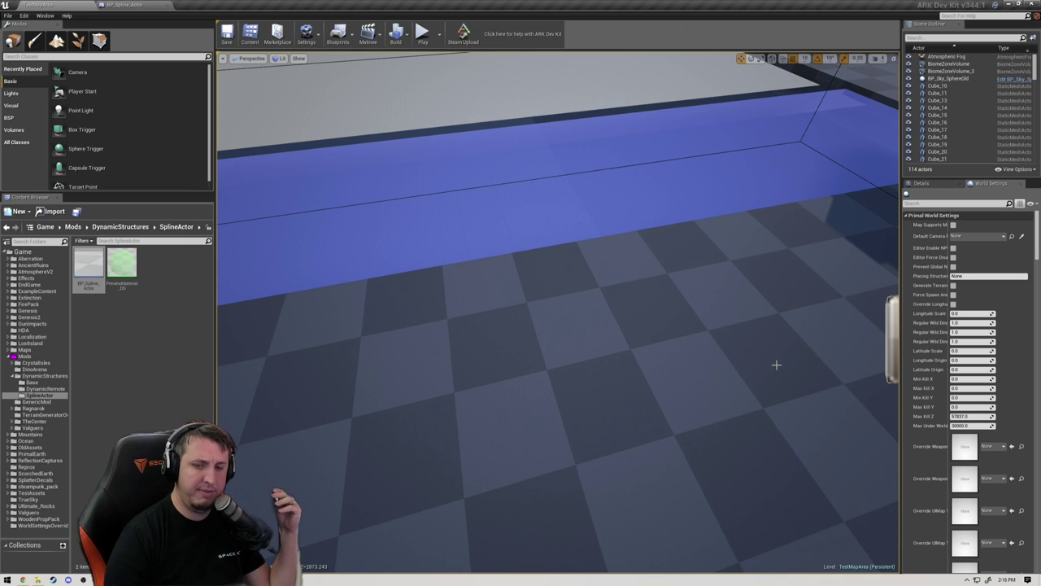
{"action": "right_click_drag", "start_coordinate": [769, 374], "coordinate": [744, 409]}
{"action": "right_click_drag", "start_coordinate": [683, 383], "coordinate": [651, 382]}
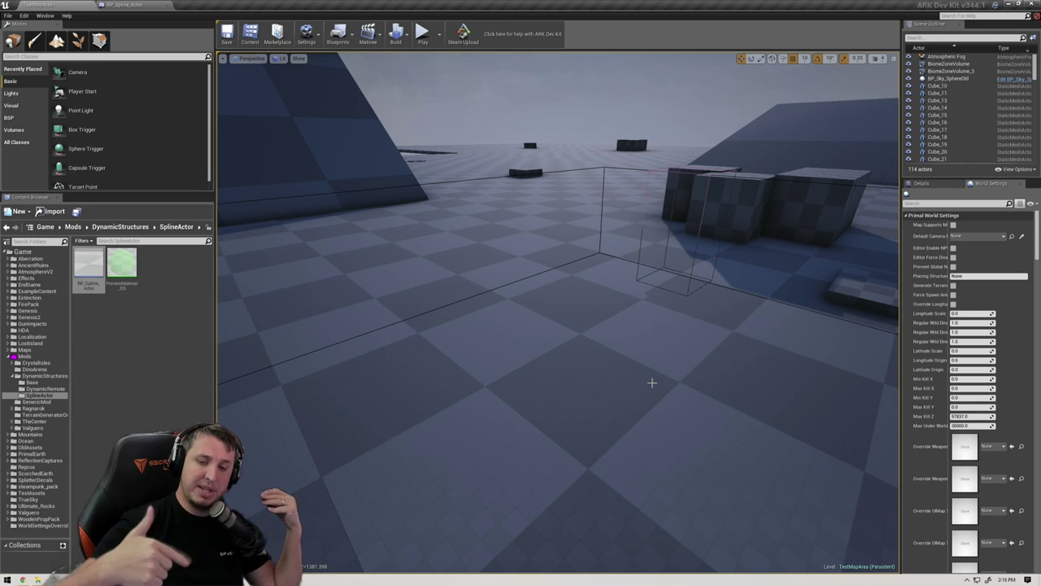
{"action": "right_click_drag", "start_coordinate": [664, 313], "coordinate": [664, 301]}
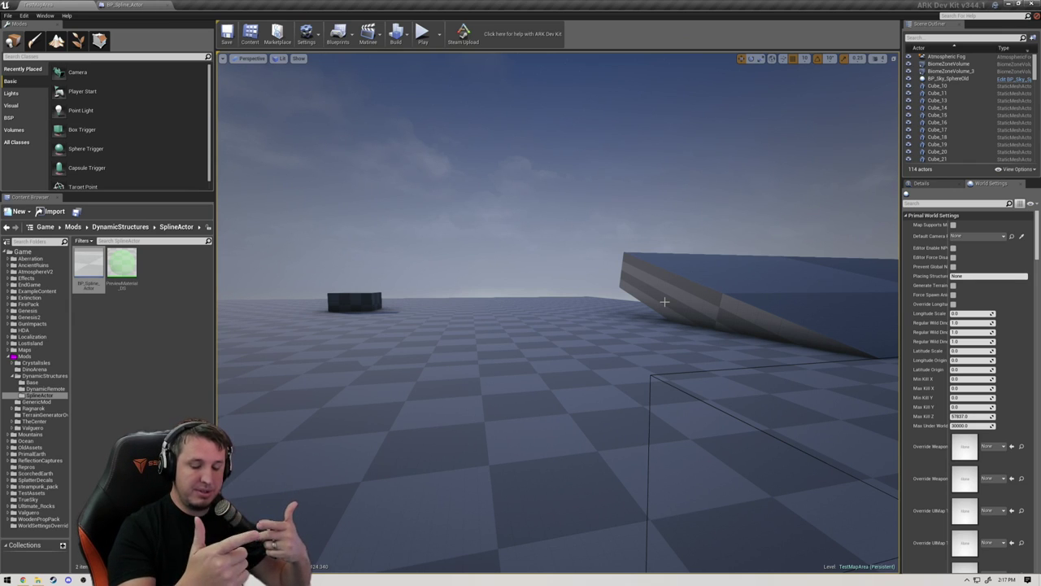
{"action": "right_click_drag", "start_coordinate": [664, 302], "coordinate": [664, 302]}
{"action": "right_click_drag", "start_coordinate": [633, 375], "coordinate": [633, 375]}
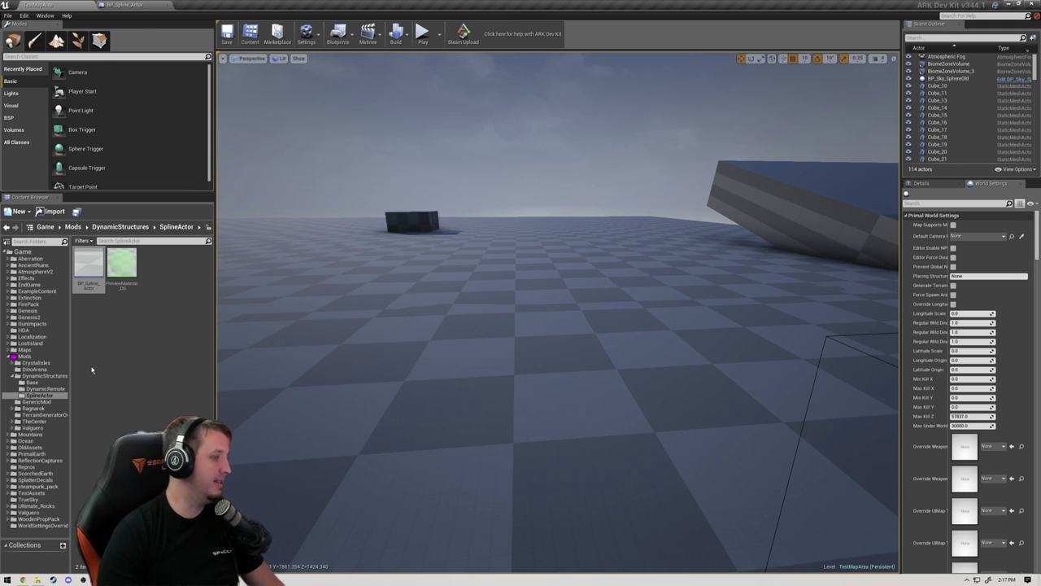
Step: Return to the BP_Spline_Actor event graph and delete the Print String node placed before the spline setup Branch
{"action": "left_click", "coordinate": [124, 5]}
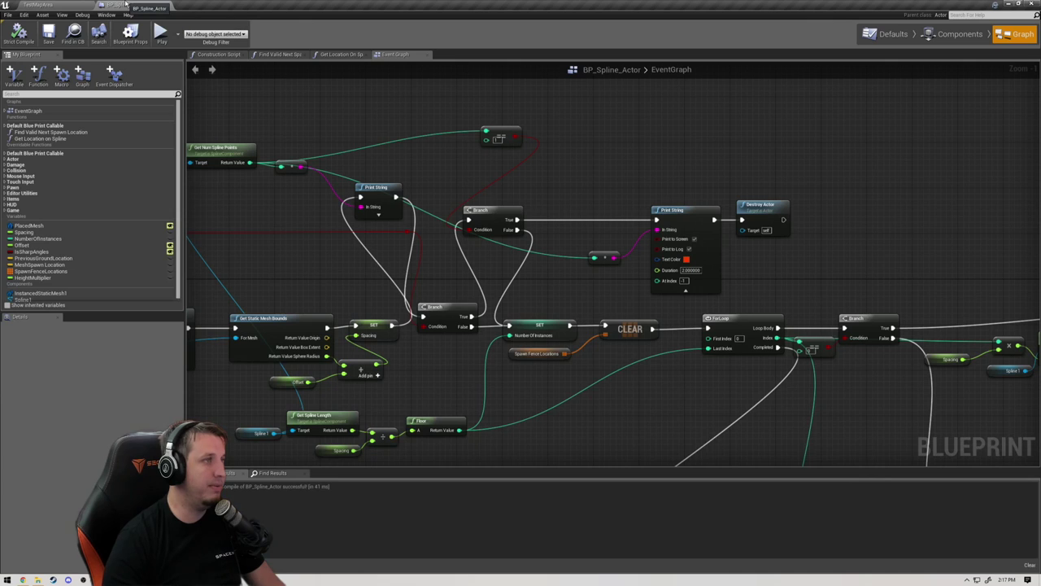
{"action": "scroll", "coordinate": [483, 237], "scroll_direction": "up", "scroll_amount": 4}
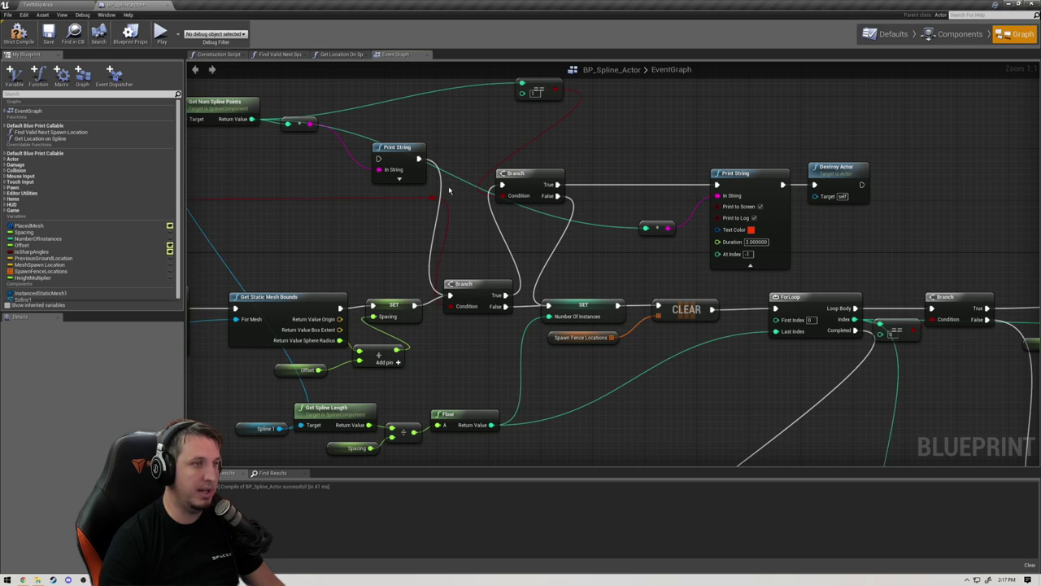
{"action": "left_click", "coordinate": [393, 145]}
{"action": "key", "text": "Delete"}
{"action": "right_click_drag", "start_coordinate": [394, 145], "coordinate": [520, 218]}
{"action": "left_click", "coordinate": [336, 165]}
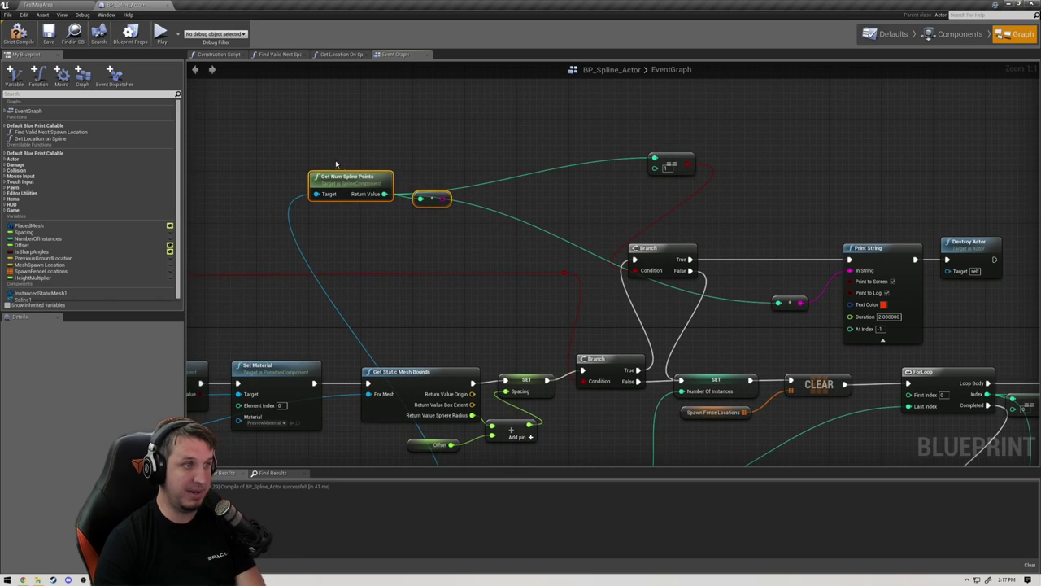
{"action": "key", "text": "Delete"}
{"action": "key", "text": "ctrl+z"}
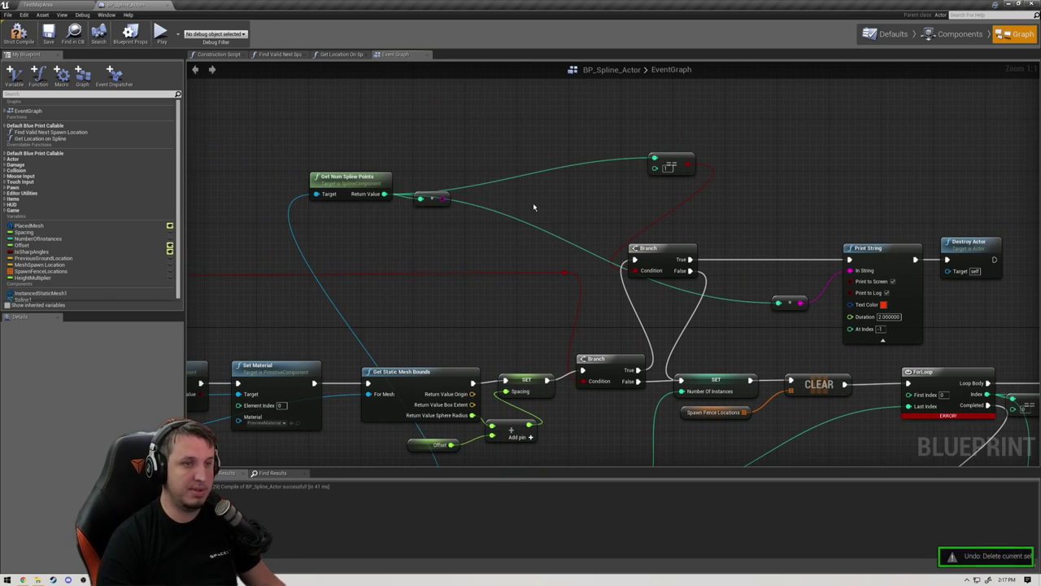
Step: Shift the Number Of Instances setter and its following loop nodes to the right, and move the point-check Branch down into the gap
{"action": "scroll", "coordinate": [560, 243], "scroll_direction": "down", "scroll_amount": 9}
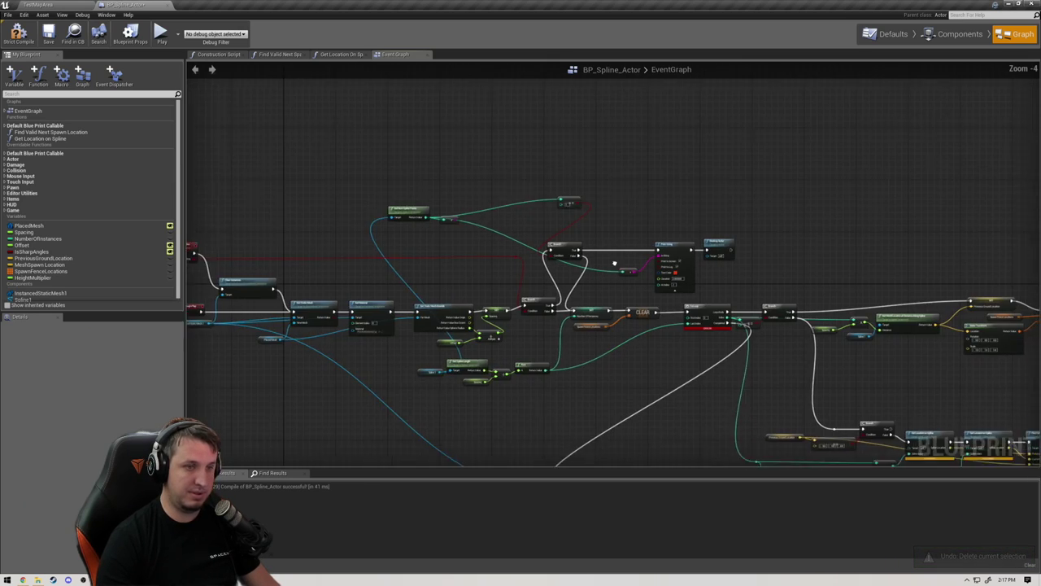
{"action": "left_click_drag", "start_coordinate": [704, 258], "coordinate": [545, 158]}
{"action": "scroll", "coordinate": [430, 149], "scroll_direction": "up", "scroll_amount": 7}
{"action": "left_click", "coordinate": [487, 201]}
{"action": "right_click_drag", "start_coordinate": [431, 126], "coordinate": [453, 228]}
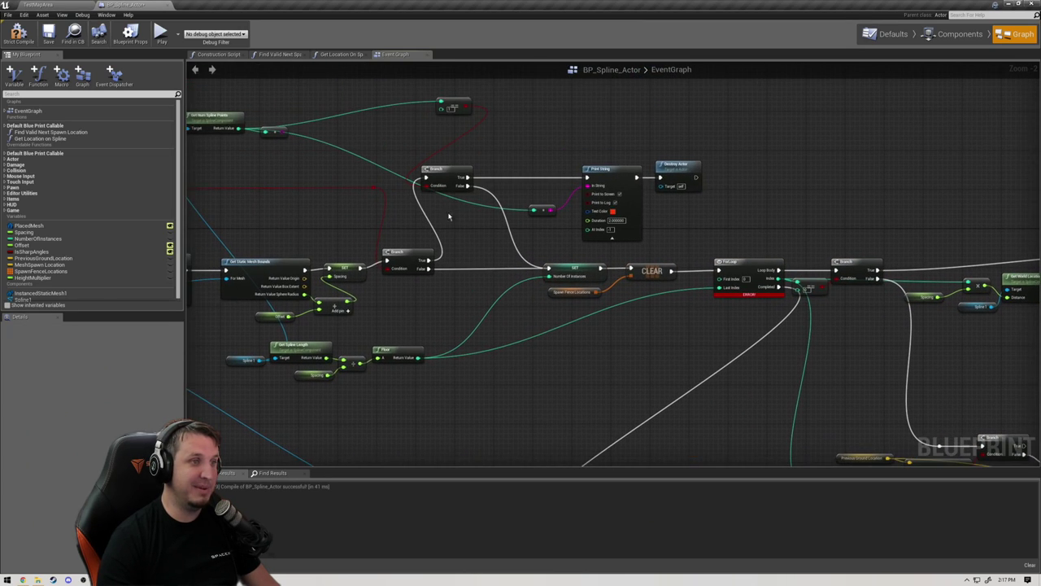
{"action": "left_click_drag", "start_coordinate": [455, 180], "coordinate": [487, 223]}
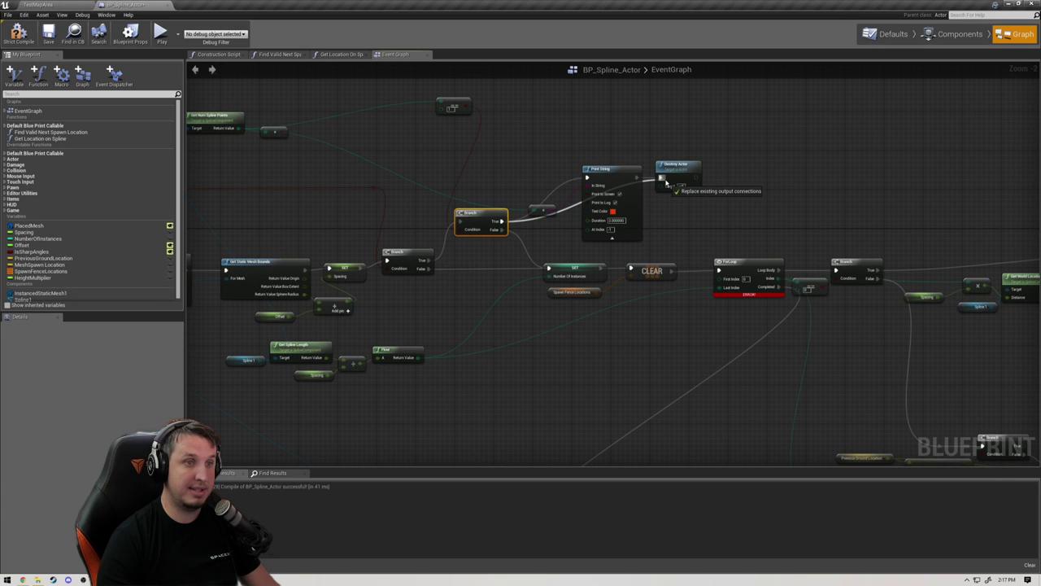
Step: Wire the point-check Branch's True output directly to Destroy Actor, and delete the Print String and its conversion node
{"action": "left_click", "coordinate": [612, 181]}
{"action": "key", "text": "Delete"}
{"action": "left_click", "coordinate": [543, 209]}
{"action": "key", "text": "Delete"}
Step: Arrange the equality check, Get Num Spline Points and Destroy Actor beside the point-check Branch, removing the leftover conversion node
{"action": "right_click_drag", "start_coordinate": [524, 155], "coordinate": [685, 180]}
{"action": "left_click_drag", "start_coordinate": [614, 128], "coordinate": [576, 245]}
{"action": "left_click", "coordinate": [373, 141]}
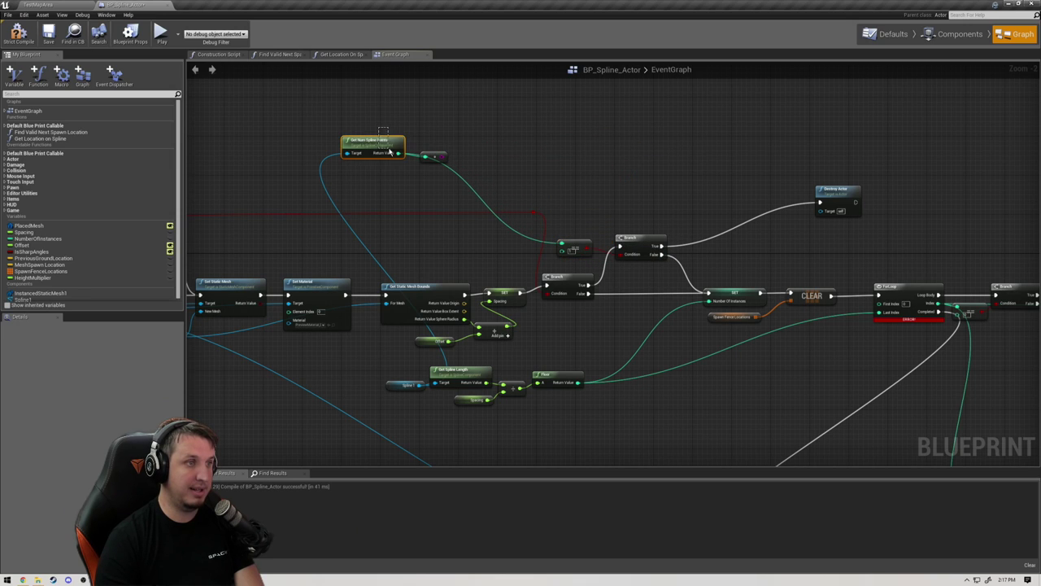
{"action": "left_click_drag", "start_coordinate": [373, 142], "coordinate": [490, 237]}
{"action": "left_click_drag", "start_coordinate": [842, 198], "coordinate": [725, 235]}
Step: Compile BP_Spline_Actor and review the tidied event graph from the starting events through to the loop
{"action": "left_click", "coordinate": [15, 38]}
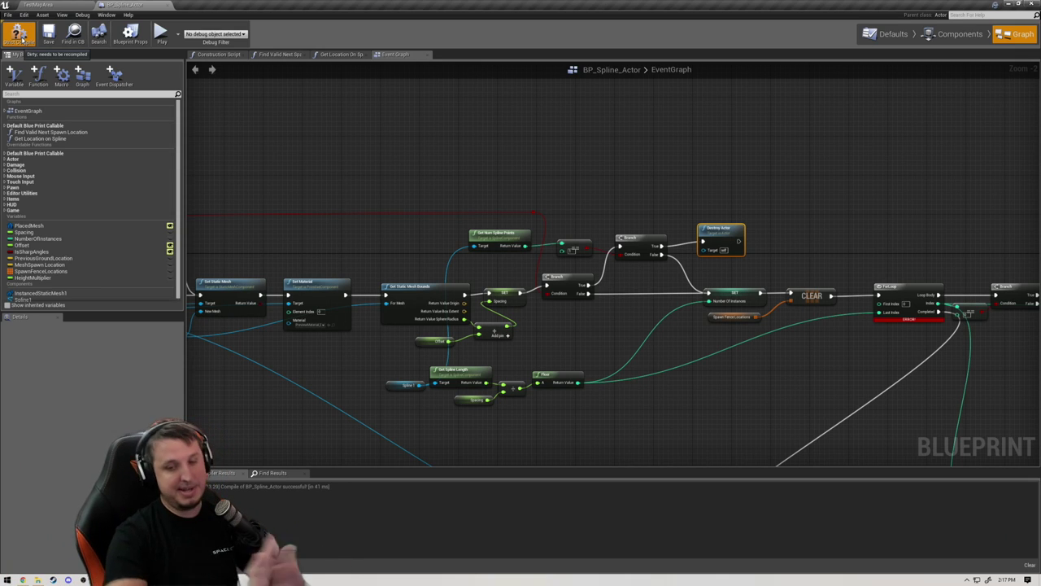
{"action": "left_click", "coordinate": [20, 37]}
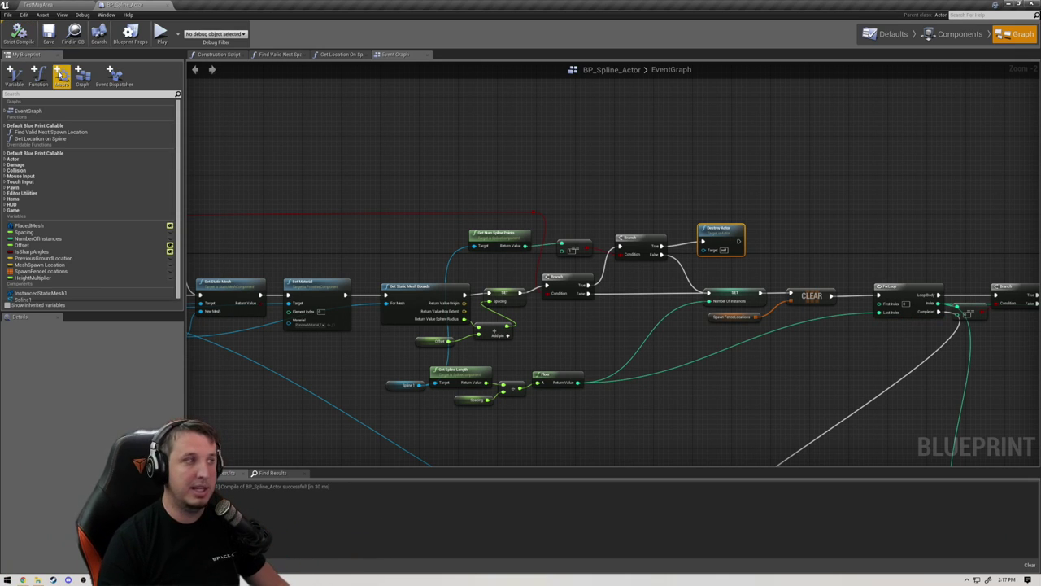
{"action": "scroll", "coordinate": [362, 218], "scroll_direction": "down", "scroll_amount": 5}
{"action": "scroll", "coordinate": [614, 278], "scroll_direction": "up", "scroll_amount": 3}
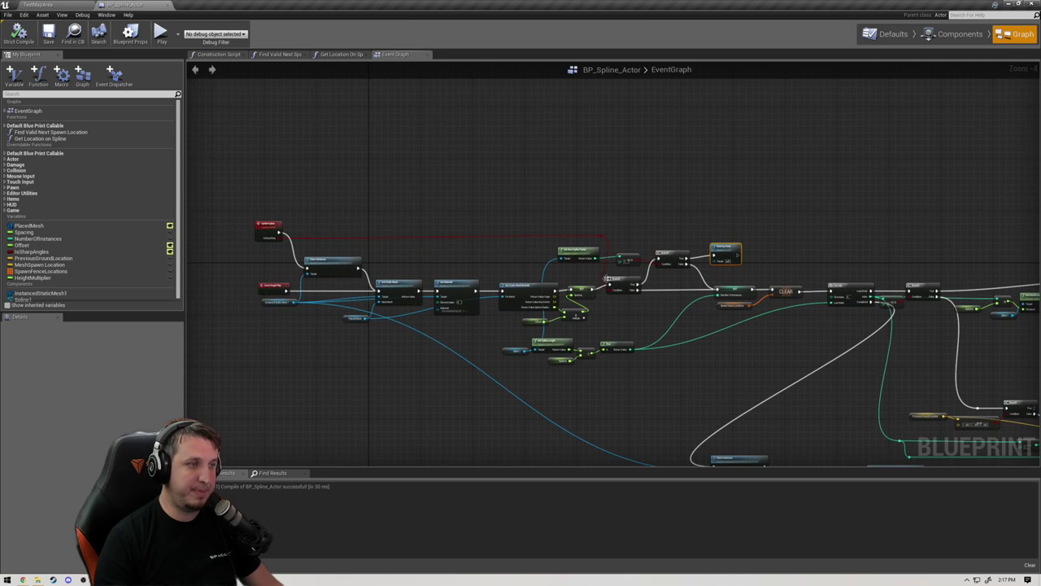
{"action": "scroll", "coordinate": [582, 272], "scroll_direction": "up", "scroll_amount": 1}
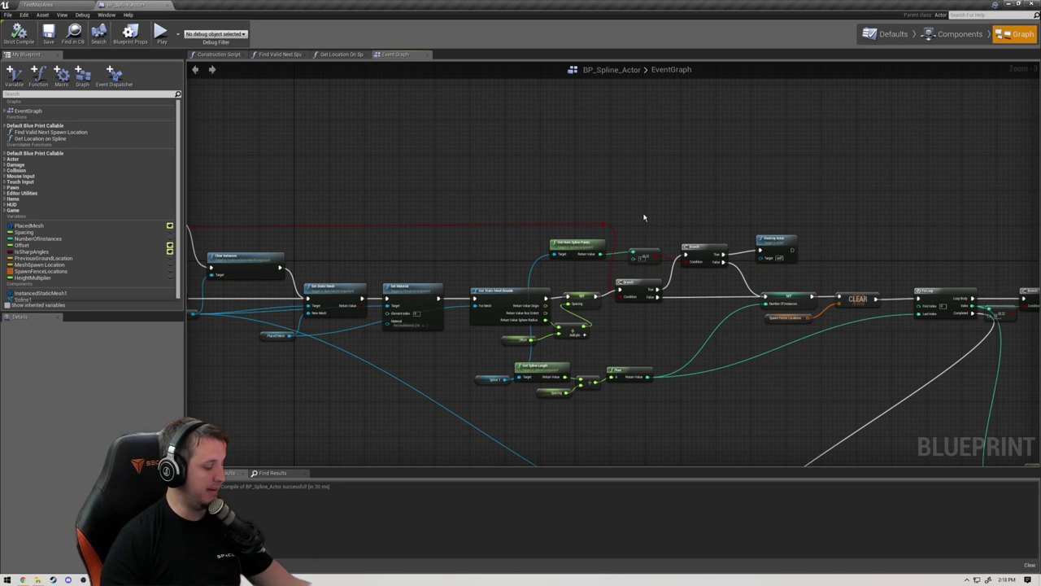
{"action": "scroll", "coordinate": [725, 288], "scroll_direction": "down", "scroll_amount": 1}
{"action": "right_click_drag", "start_coordinate": [709, 312], "coordinate": [649, 274]}
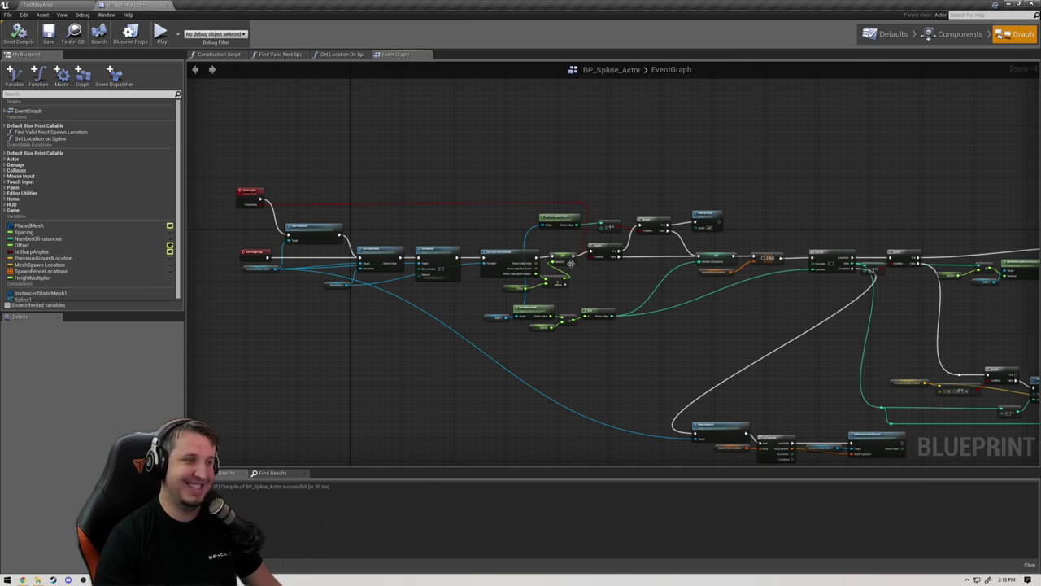
{"action": "scroll", "coordinate": [579, 294], "scroll_direction": "up", "scroll_amount": 2}
{"action": "scroll", "coordinate": [698, 327], "scroll_direction": "down", "scroll_amount": 2}
{"action": "left_click", "coordinate": [18, 32]}
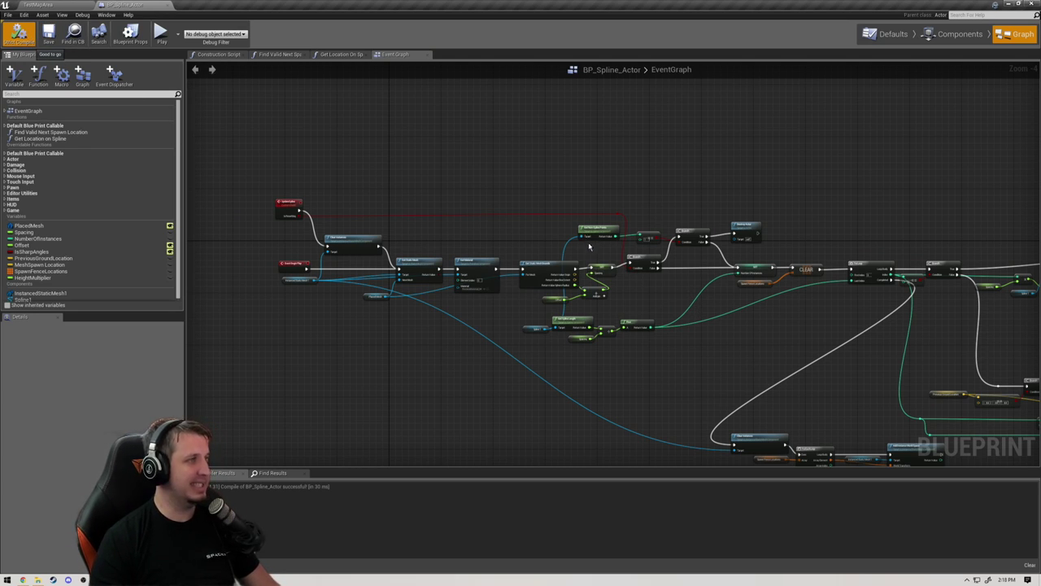
{"action": "key", "text": "F7"}
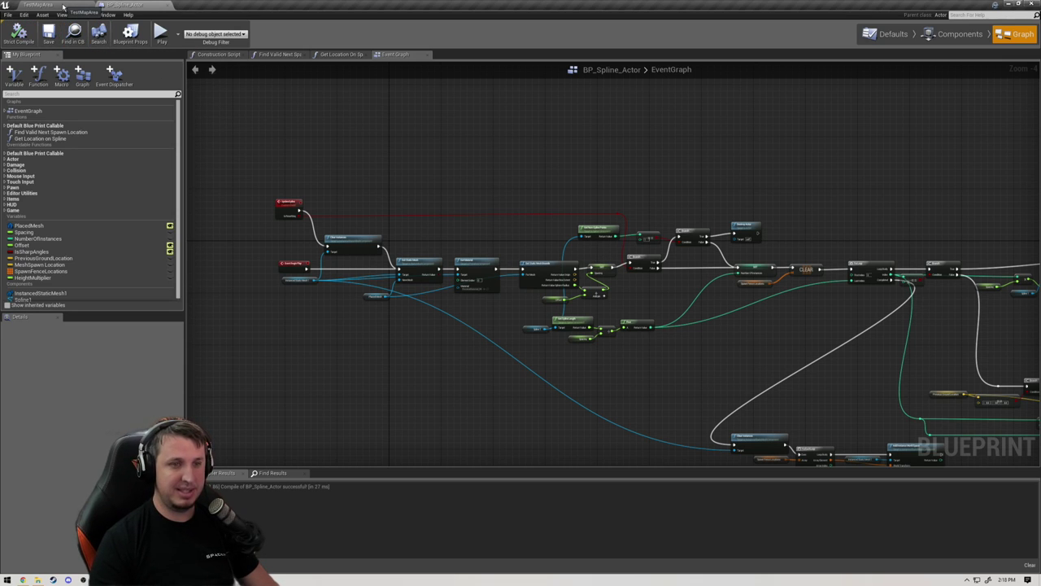
Step: Move the Previous Ground Location setter on the loop Branch's True path up and to the left, above the location nodes
{"action": "scroll", "coordinate": [518, 281], "scroll_direction": "down", "scroll_amount": 4}
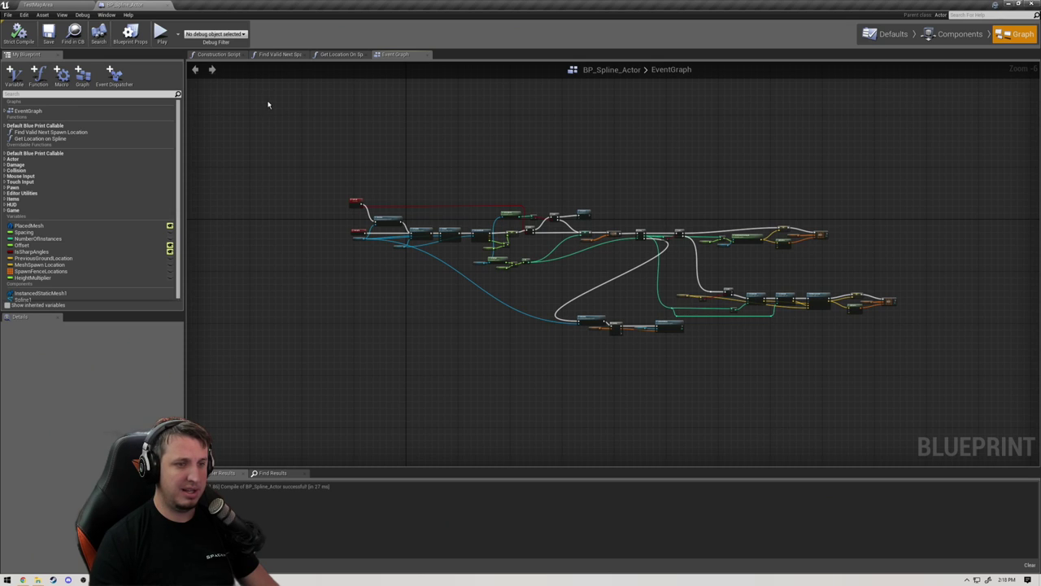
{"action": "scroll", "coordinate": [775, 241], "scroll_direction": "up", "scroll_amount": 5}
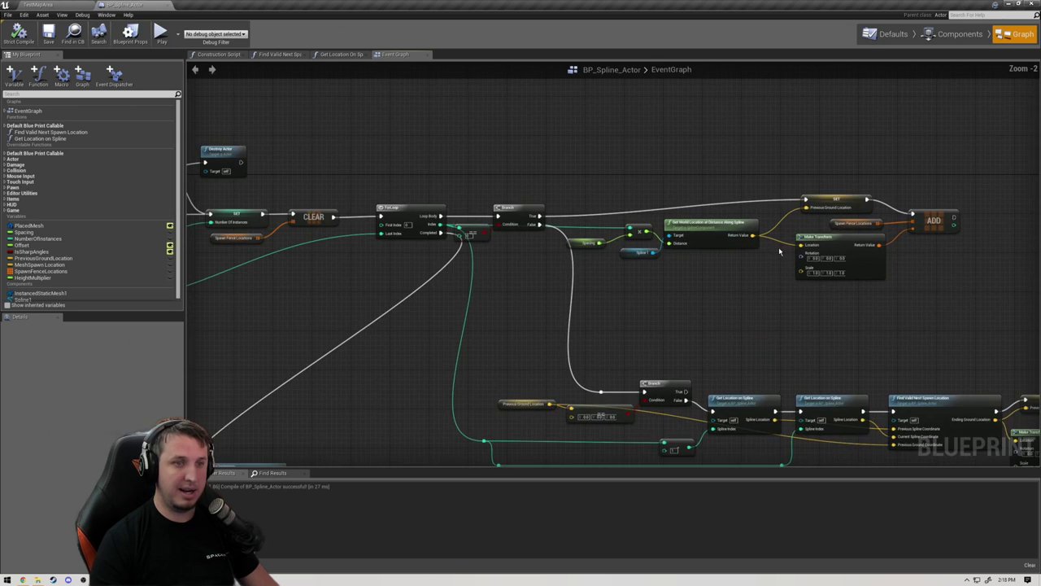
{"action": "right_click_drag", "start_coordinate": [734, 196], "coordinate": [785, 193]}
{"action": "left_click_drag", "start_coordinate": [784, 192], "coordinate": [727, 126]}
{"action": "right_click_drag", "start_coordinate": [910, 273], "coordinate": [797, 265]}
{"action": "scroll", "coordinate": [806, 269], "scroll_direction": "down", "scroll_amount": 2}
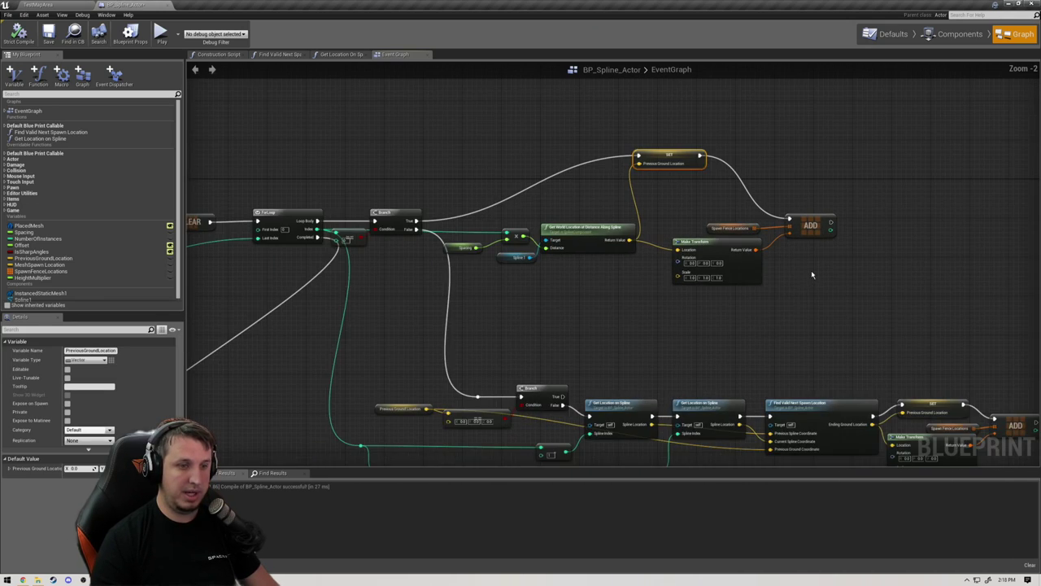
Step: Move the upper Make Transform, Spawn Fence Locations and ADD nodes to the right, and realign the Previous Ground Location setter
{"action": "scroll", "coordinate": [839, 274], "scroll_direction": "up", "scroll_amount": 1}
{"action": "left_click_drag", "start_coordinate": [840, 274], "coordinate": [706, 197]}
{"action": "left_click_drag", "start_coordinate": [733, 239], "coordinate": [915, 240]}
{"action": "left_click", "coordinate": [723, 264]}
{"action": "mouse_move", "coordinate": [722, 264]}
{"action": "right_mouse_down"}
{"action": "mouse_move", "coordinate": [588, 190]}
{"action": "mouse_move", "coordinate": [644, 233]}
{"action": "mouse_move", "coordinate": [633, 226]}
{"action": "mouse_move", "coordinate": [722, 251]}
{"action": "right_mouse_up"}
{"action": "mouse_move", "coordinate": [668, 130]}
{"action": "left_mouse_down"}
{"action": "mouse_move", "coordinate": [706, 137]}
{"action": "mouse_move", "coordinate": [677, 141]}
{"action": "left_mouse_up"}
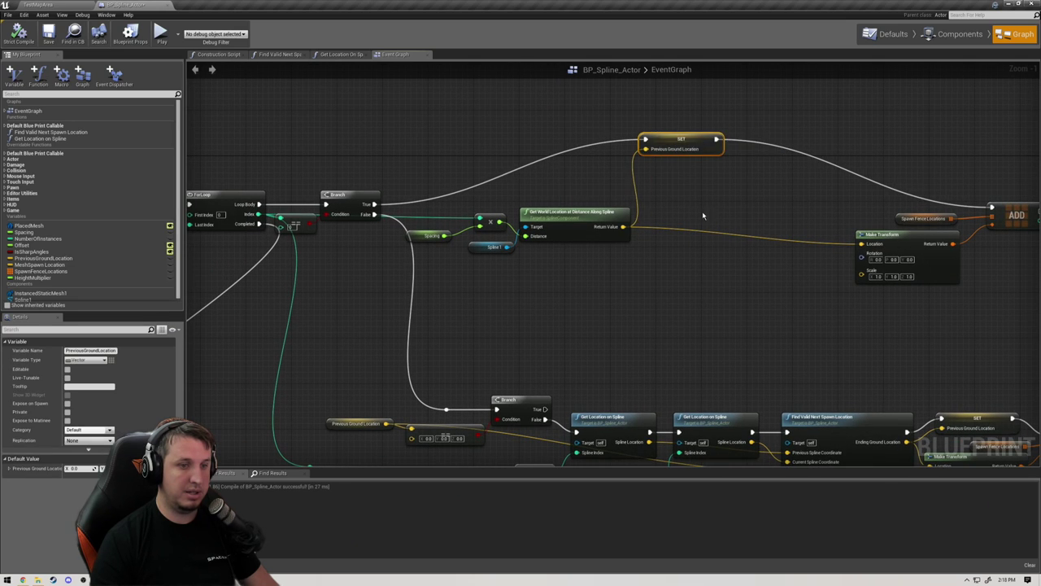
{"action": "scroll", "coordinate": [702, 214], "scroll_direction": "down", "scroll_amount": 2}
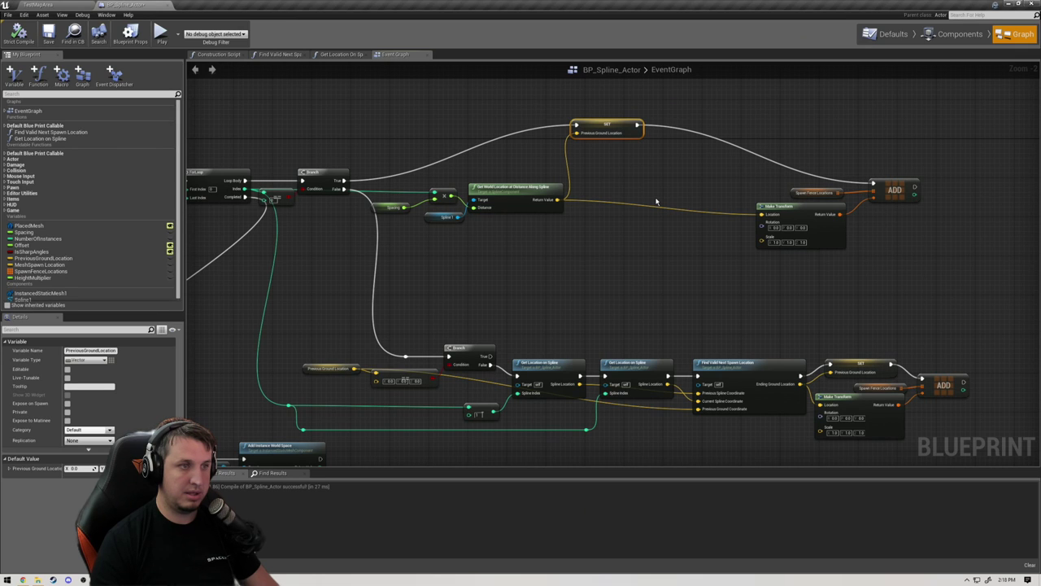
{"action": "scroll", "coordinate": [592, 197], "scroll_direction": "up", "scroll_amount": 1}
{"action": "scroll", "coordinate": [592, 198], "scroll_direction": "down", "scroll_amount": 1}
{"action": "right_click_drag", "start_coordinate": [592, 198], "coordinate": [623, 225]}
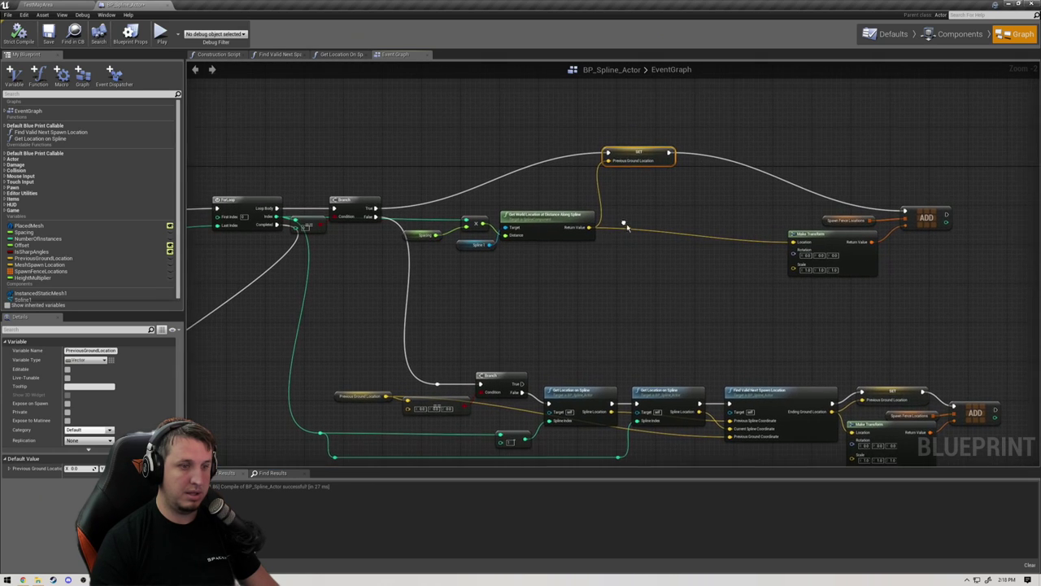
Step: Add a Get Location on Spline function call below the Get World Location at Distance Along Spline node
{"action": "right_click", "coordinate": [535, 279]}
{"action": "type", "text": "get l"}
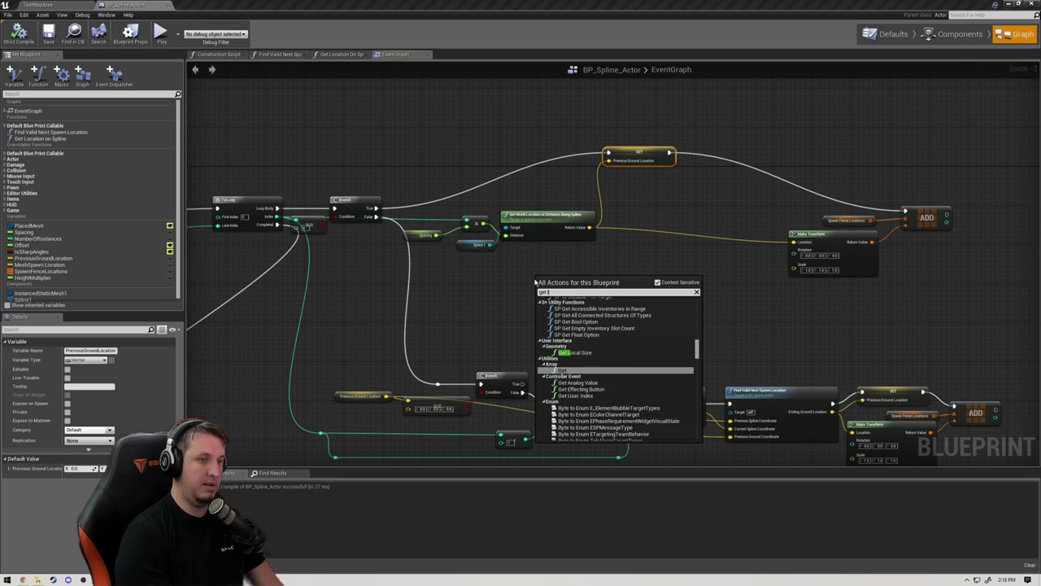
{"action": "type", "text": "ocation on spl"}
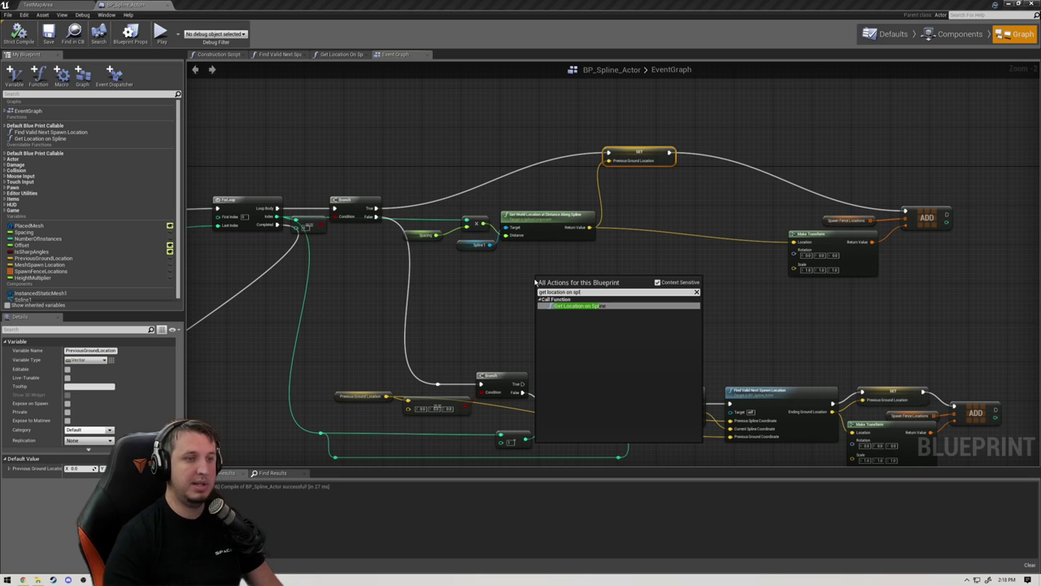
{"action": "left_click", "coordinate": [606, 306]}
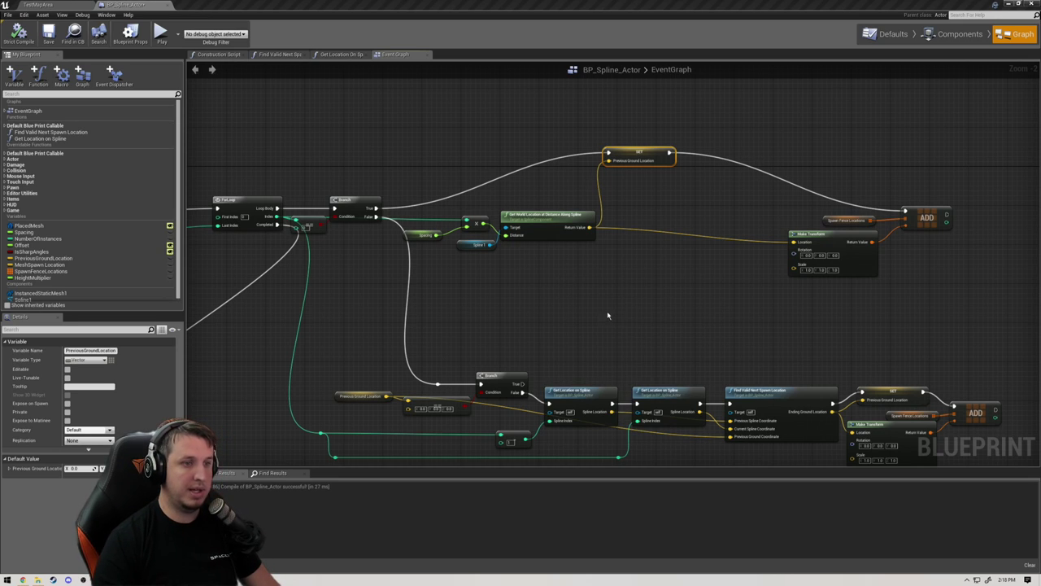
{"action": "left_click_drag", "start_coordinate": [567, 284], "coordinate": [508, 265]}
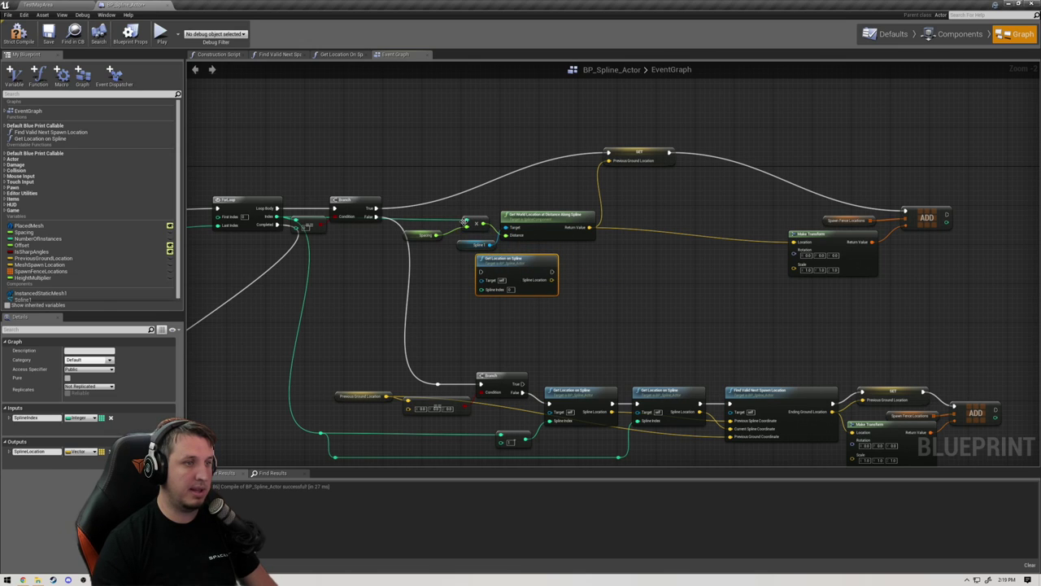
Step: Transfer the loop Index wire to the new call's Spline Index and the outgoing location wires to its Spline Location
{"action": "left_click_drag", "start_coordinate": [470, 222], "coordinate": [482, 287], "text": "ctrl"}
{"action": "left_click_drag", "start_coordinate": [436, 218], "coordinate": [482, 235]}
{"action": "left_click_drag", "start_coordinate": [590, 228], "coordinate": [540, 278], "text": "ctrl"}
Step: Delete the replaced Spacing, multiply, Spline 1 and world location nodes, and connect Get Location on Spline to the loop Branch's True path
{"action": "left_click_drag", "start_coordinate": [424, 212], "coordinate": [522, 246]}
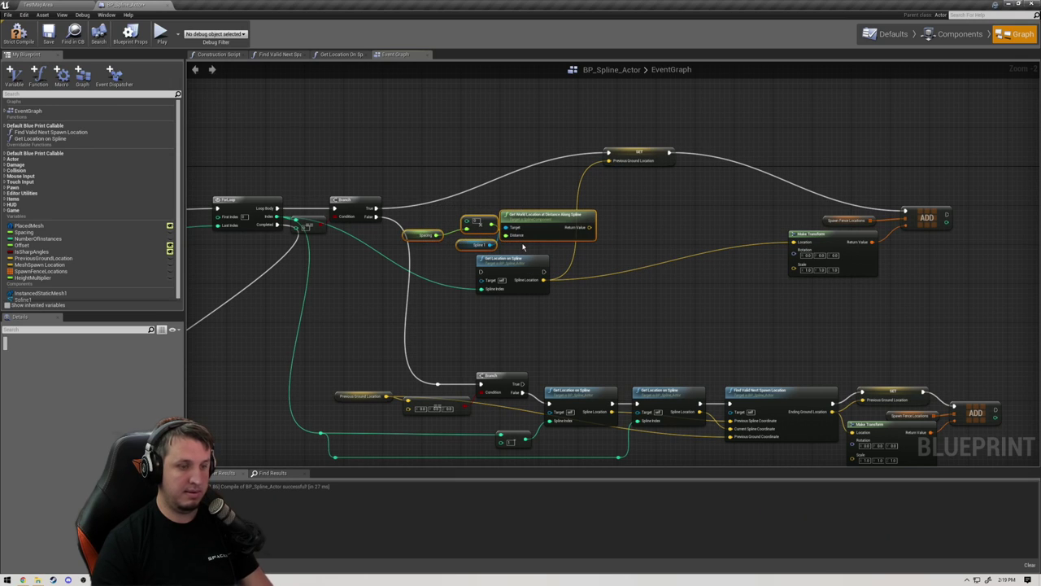
{"action": "key", "text": "Delete"}
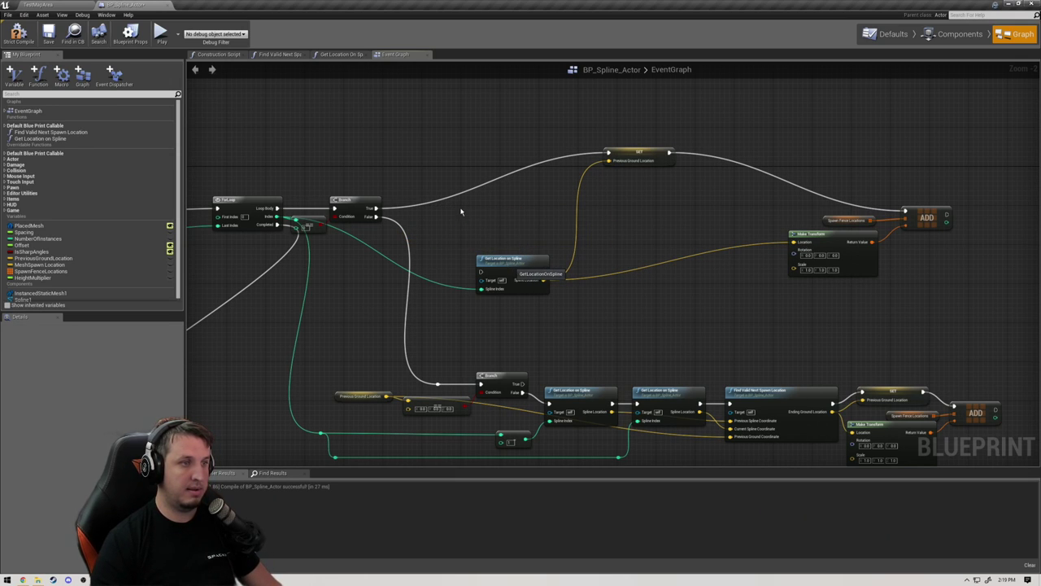
{"action": "left_click_drag", "start_coordinate": [512, 266], "coordinate": [461, 197]}
{"action": "left_click_drag", "start_coordinate": [375, 209], "coordinate": [432, 203]}
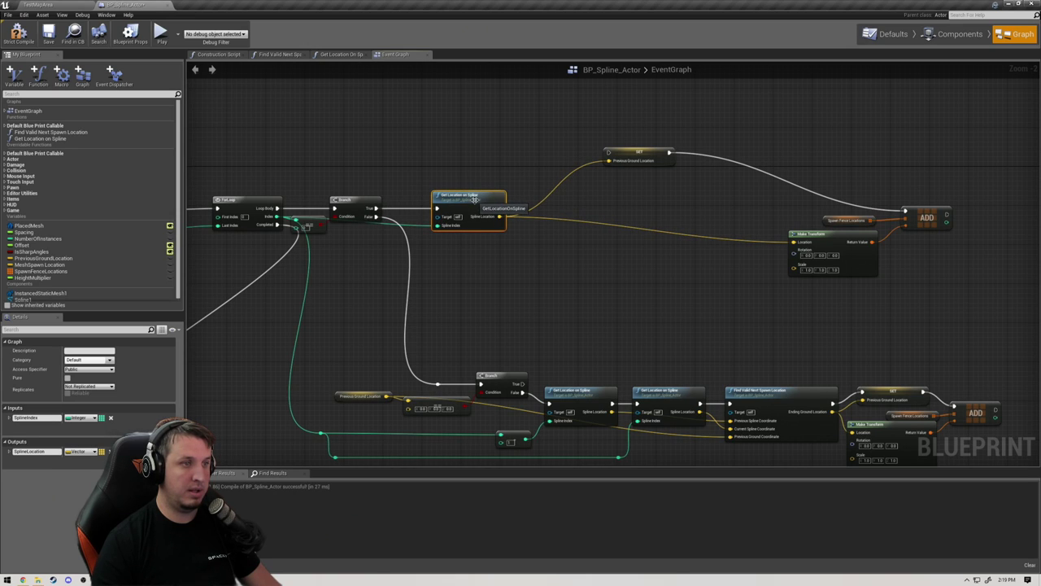
Step: Inspect the contents of the Get Location on Spline function, and return to the event graph
{"action": "double_click", "coordinate": [472, 199]}
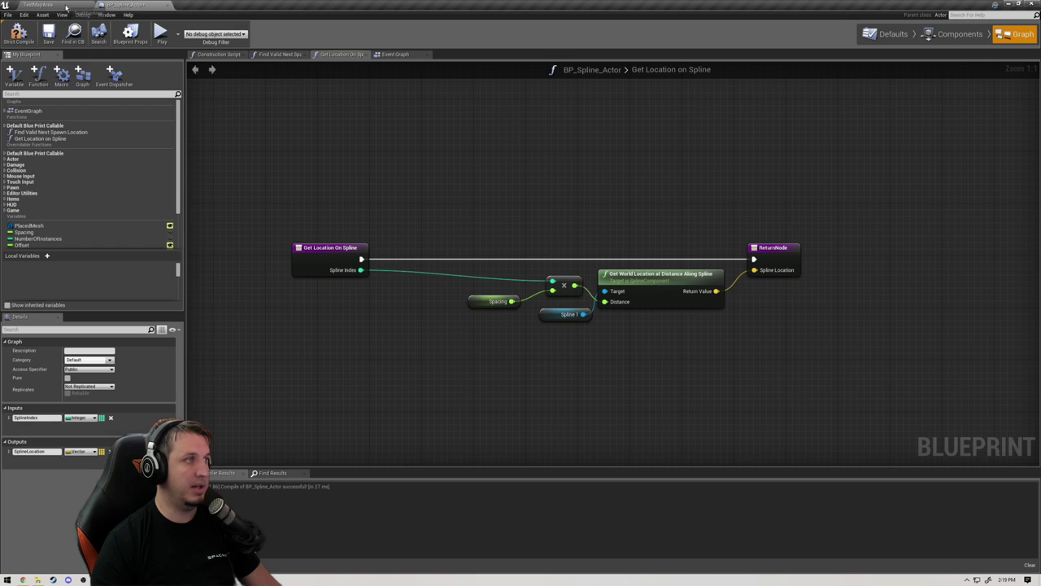
{"action": "left_click", "coordinate": [65, 6]}
{"action": "left_click", "coordinate": [130, 6]}
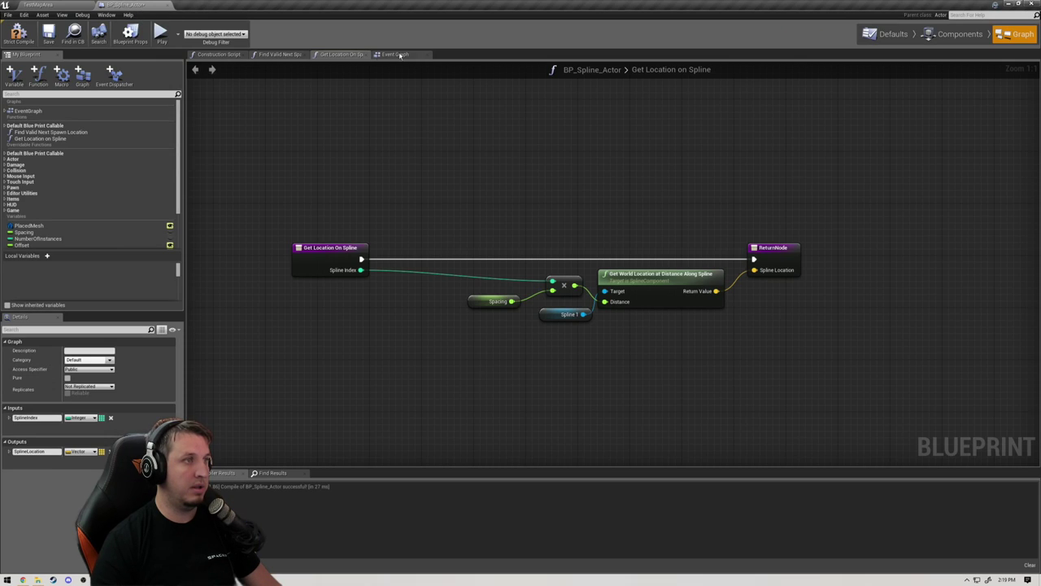
{"action": "left_click", "coordinate": [394, 55]}
Step: Add a Line Trace by Channel node to the right of the new Get Location on Spline call
{"action": "right_click_drag", "start_coordinate": [541, 193], "coordinate": [488, 207]}
{"action": "scroll", "coordinate": [480, 211], "scroll_direction": "up", "scroll_amount": 2}
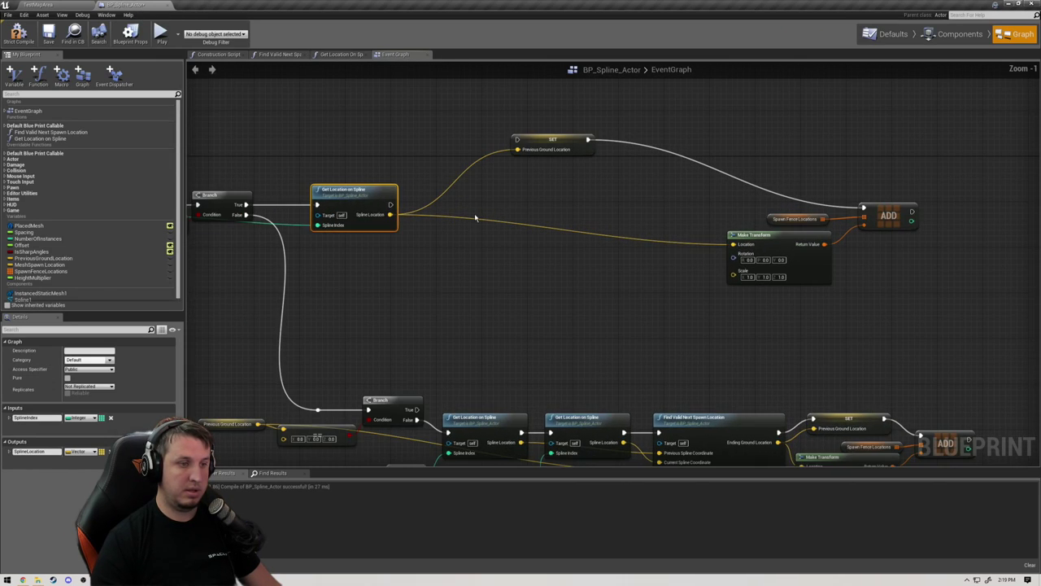
{"action": "right_click", "coordinate": [476, 218]}
{"action": "type", "text": "trace"}
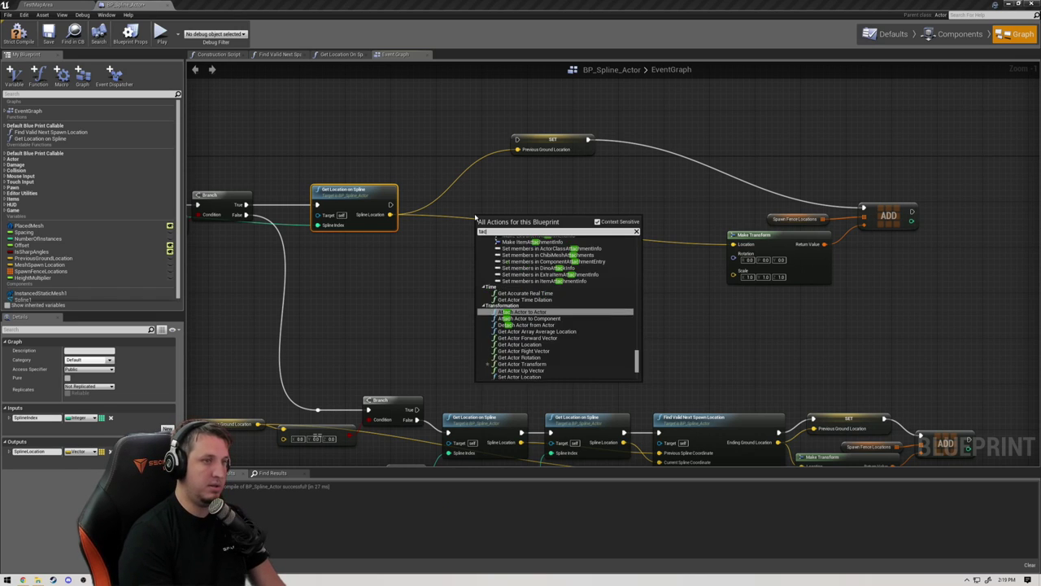
{"action": "key", "text": "BackSpace"}
{"action": "key", "text": "BackSpace"}
{"action": "key", "text": "BackSpace"}
{"action": "key", "text": "BackSpace"}
{"action": "key", "text": "BackSpace"}
{"action": "type", "text": "race b"}
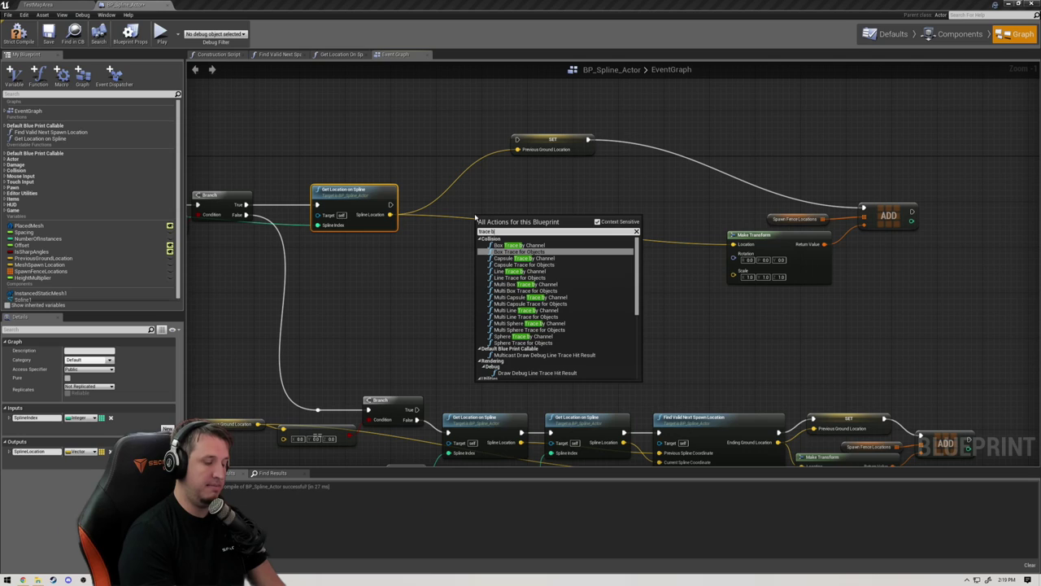
{"action": "type", "text": "y chan"}
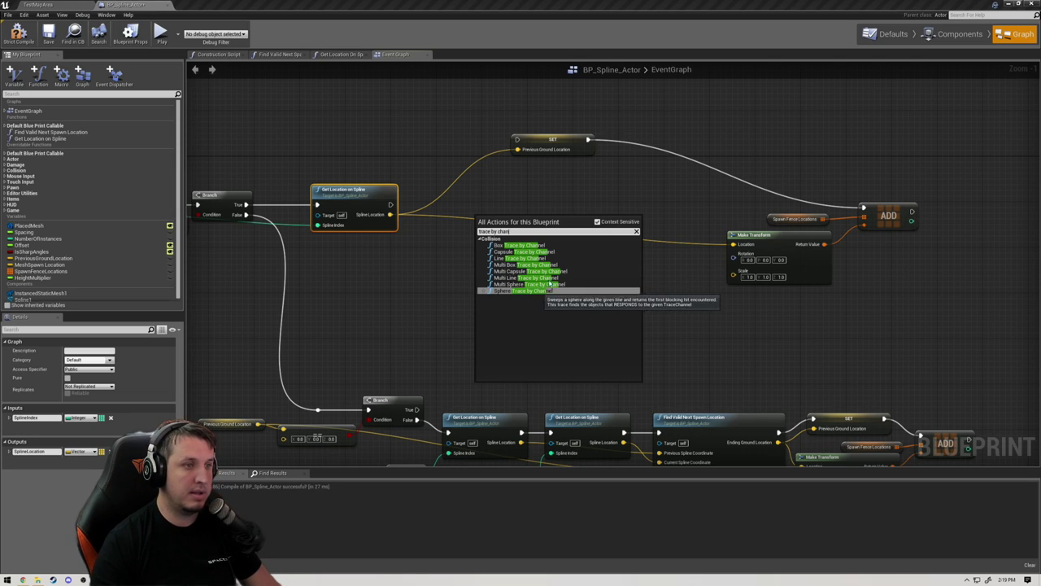
{"action": "left_click", "coordinate": [586, 259]}
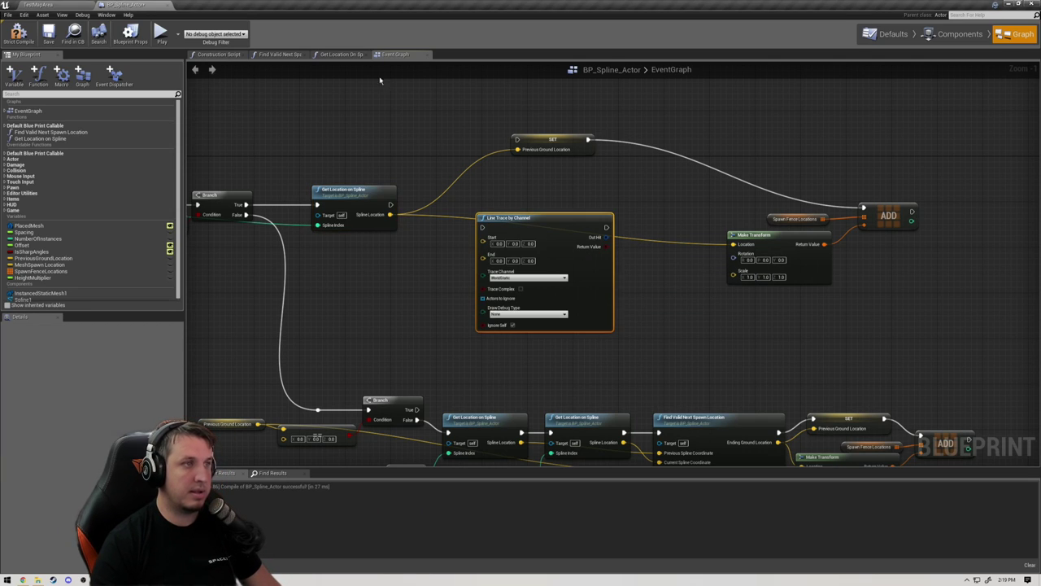
Step: In Find Valid Next Spawn Location, set Draw Debug Type to None on the lower Go Up 100 and Go Over 100 line traces
{"action": "left_click", "coordinate": [340, 55]}
{"action": "left_click", "coordinate": [280, 55]}
{"action": "scroll", "coordinate": [587, 302], "scroll_direction": "up", "scroll_amount": 5}
{"action": "scroll", "coordinate": [587, 302], "scroll_direction": "up", "scroll_amount": 1}
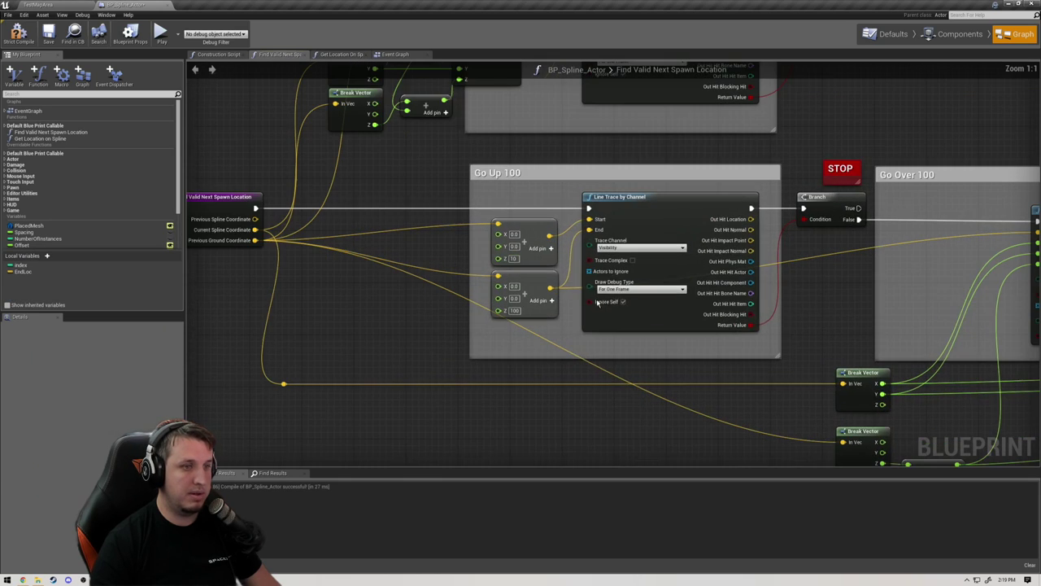
{"action": "left_click", "coordinate": [635, 289]}
{"action": "left_click", "coordinate": [614, 298]}
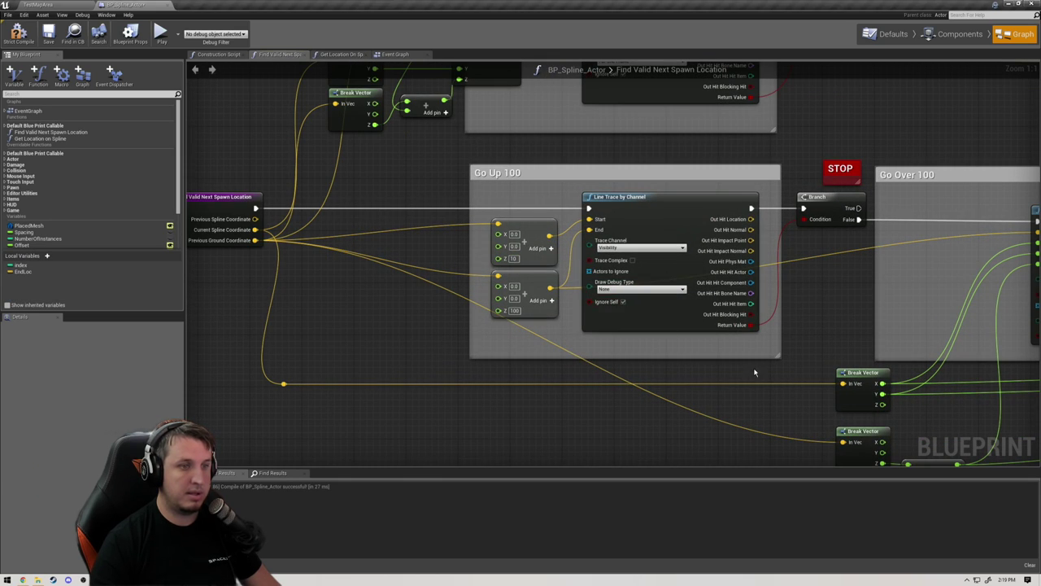
{"action": "right_click_drag", "start_coordinate": [955, 348], "coordinate": [449, 344]}
{"action": "left_click", "coordinate": [594, 320]}
{"action": "left_click", "coordinate": [558, 331]}
Step: Enlarge the lower TraceDown comment to enclose its line trace and End Loc setter, and set the trace's Draw Debug Type to None
{"action": "right_click_drag", "start_coordinate": [840, 326], "coordinate": [281, 313]}
{"action": "right_click_drag", "start_coordinate": [920, 417], "coordinate": [809, 306]}
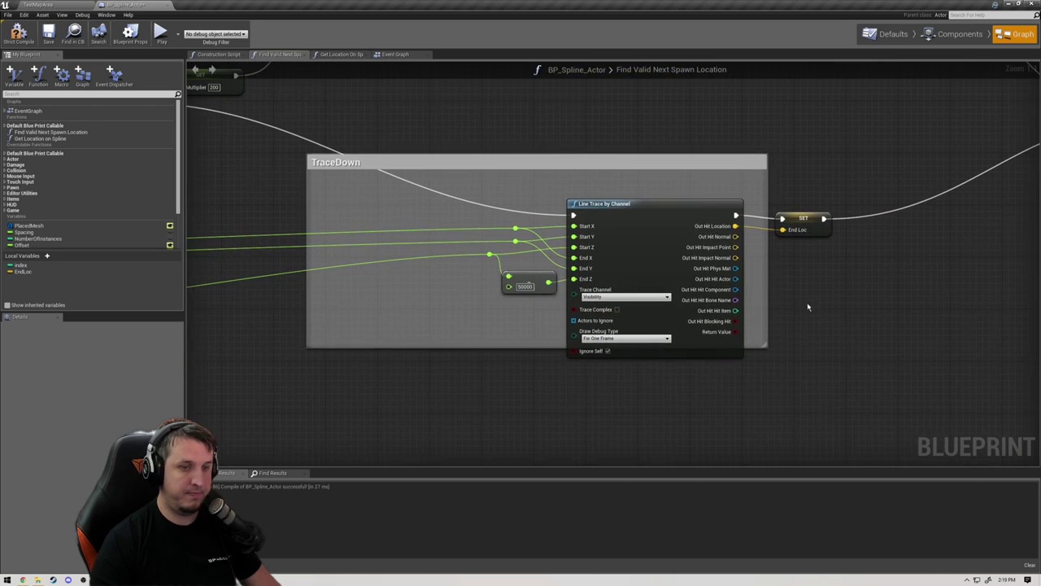
{"action": "left_click_drag", "start_coordinate": [765, 348], "coordinate": [852, 380]}
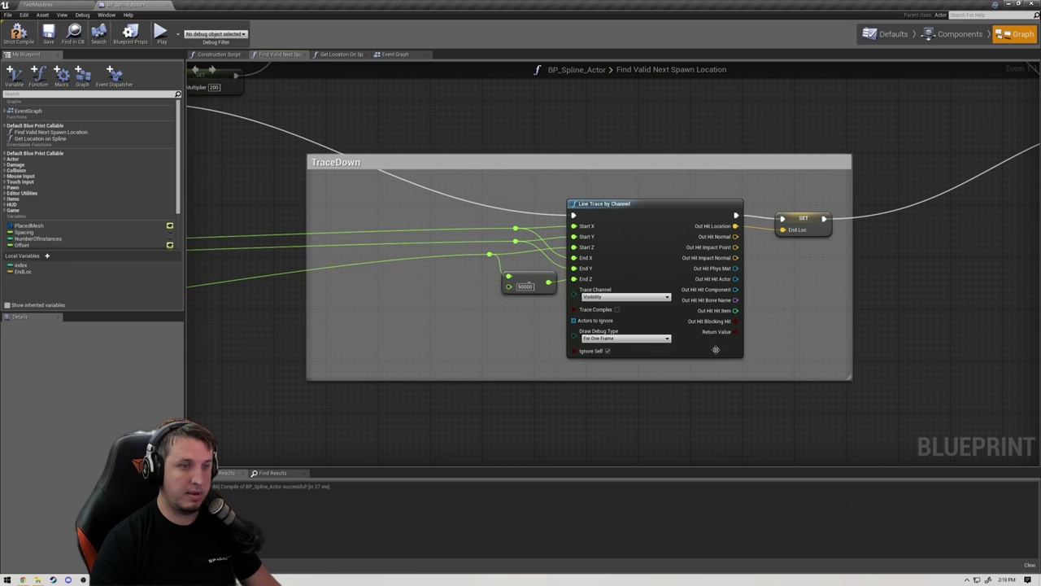
{"action": "left_click", "coordinate": [612, 339]}
{"action": "left_click", "coordinate": [597, 351]}
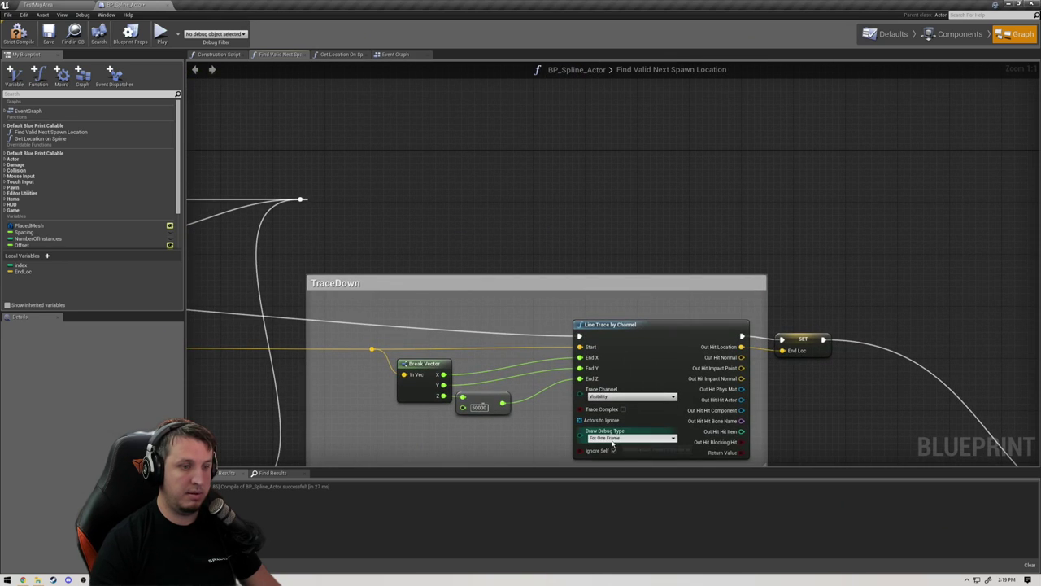
Step: Set Draw Debug Type to None on the line traces in the upper TraceDown and upper Go Up 100 comments
{"action": "left_click", "coordinate": [612, 441]}
{"action": "left_click", "coordinate": [597, 445]}
{"action": "right_click_drag", "start_coordinate": [331, 237], "coordinate": [969, 177]}
{"action": "right_click_drag", "start_coordinate": [497, 271], "coordinate": [907, 261]}
{"action": "left_click", "coordinate": [507, 277]}
{"action": "left_click", "coordinate": [485, 281]}
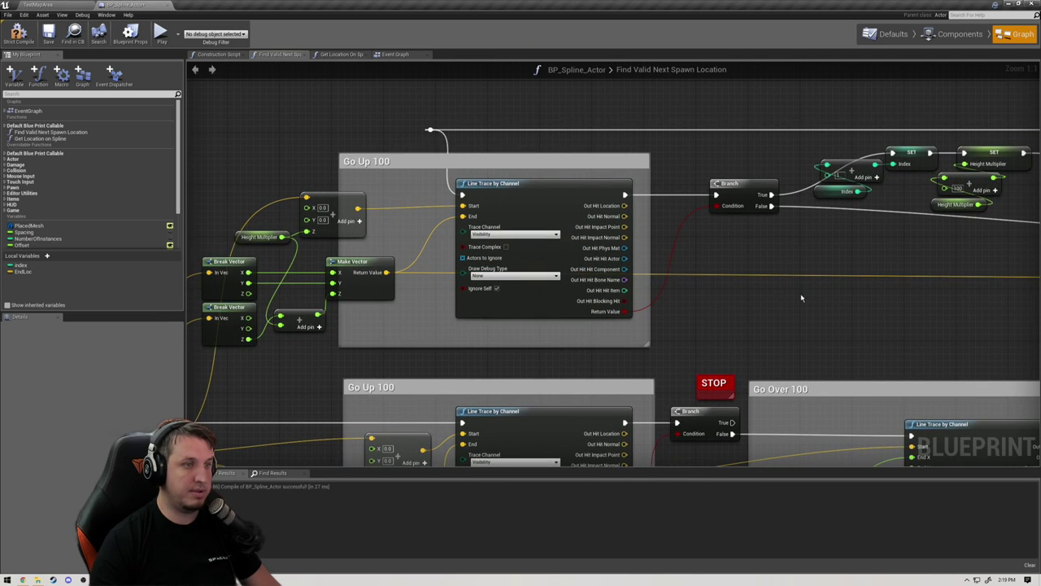
Step: Extend the upper Go Up 100 comment to enclose the Height Multiplier, Break Vector, Make Vector and addition nodes with some margin
{"action": "right_click_drag", "start_coordinate": [734, 299], "coordinate": [729, 322]}
{"action": "left_click_drag", "start_coordinate": [626, 317], "coordinate": [483, 317]}
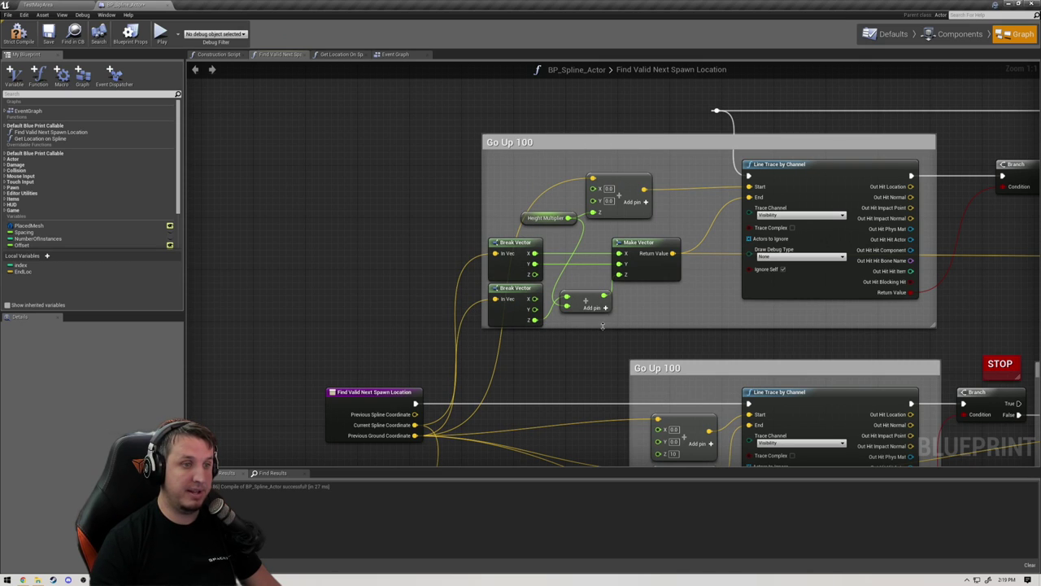
{"action": "left_click_drag", "start_coordinate": [602, 326], "coordinate": [602, 334]}
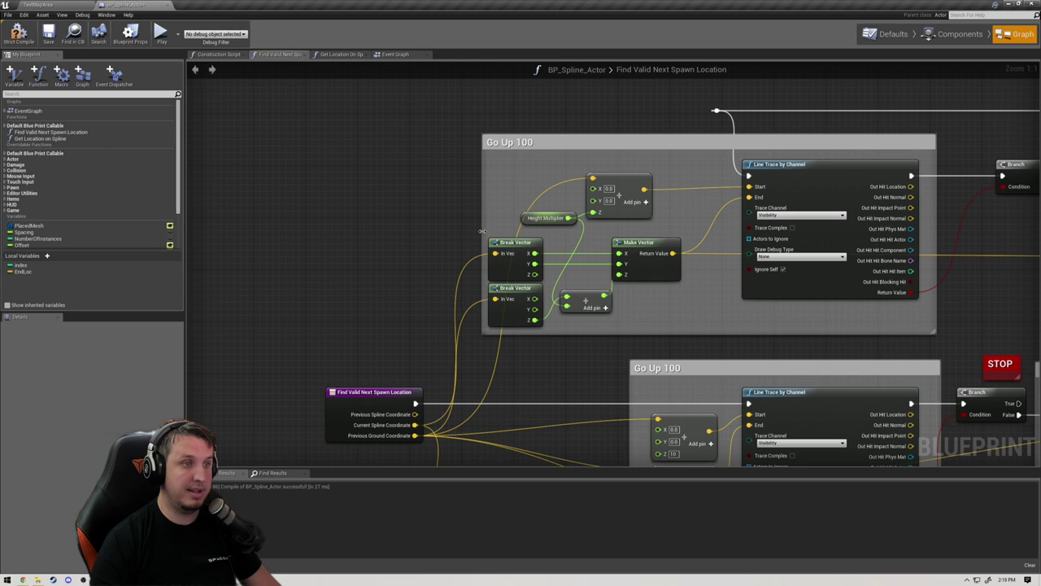
{"action": "left_click_drag", "start_coordinate": [483, 232], "coordinate": [476, 231]}
{"action": "left_click_drag", "start_coordinate": [559, 333], "coordinate": [560, 340]}
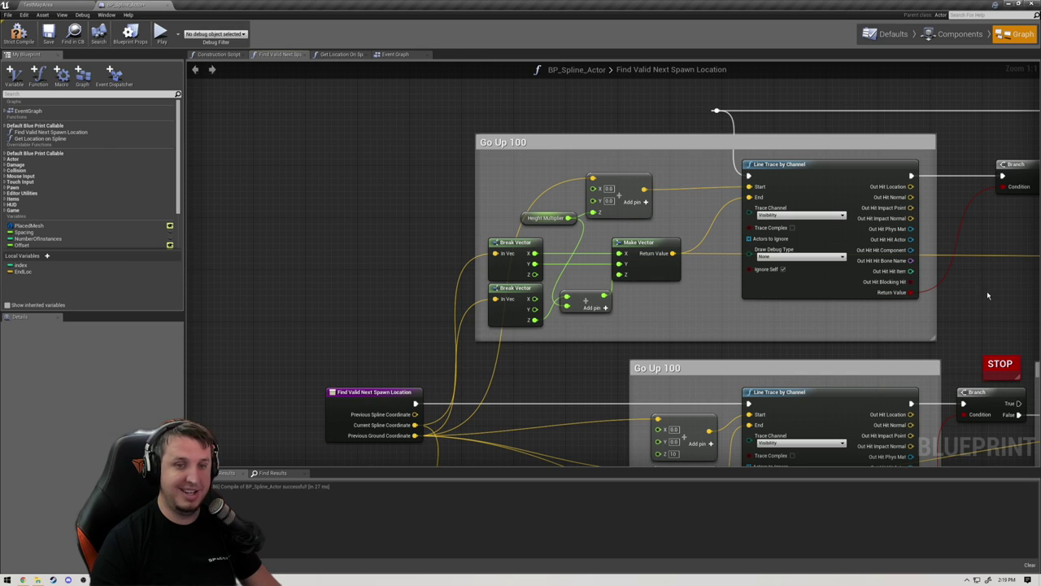
Step: Review the tidied Find Valid Next Spawn Location graph and compile BP_Spline_Actor
{"action": "scroll", "coordinate": [987, 297], "scroll_direction": "down", "scroll_amount": 7}
{"action": "right_click_drag", "start_coordinate": [988, 296], "coordinate": [666, 219]}
{"action": "scroll", "coordinate": [439, 165], "scroll_direction": "up", "scroll_amount": 6}
{"action": "right_click_drag", "start_coordinate": [904, 422], "coordinate": [761, 213]}
{"action": "scroll", "coordinate": [765, 215], "scroll_direction": "down", "scroll_amount": 3}
{"action": "scroll", "coordinate": [652, 221], "scroll_direction": "down", "scroll_amount": 4}
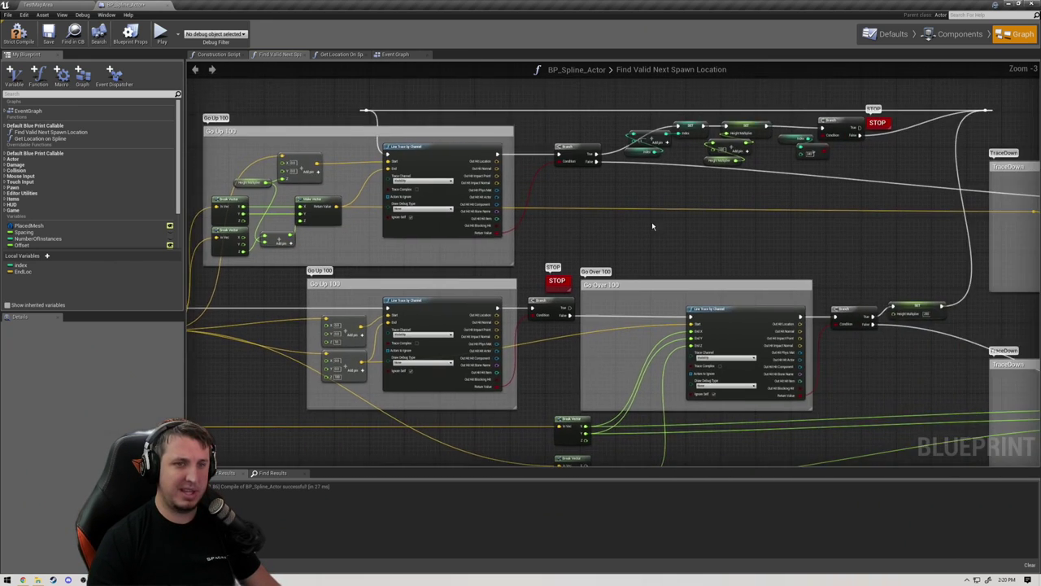
{"action": "left_click", "coordinate": [49, 34]}
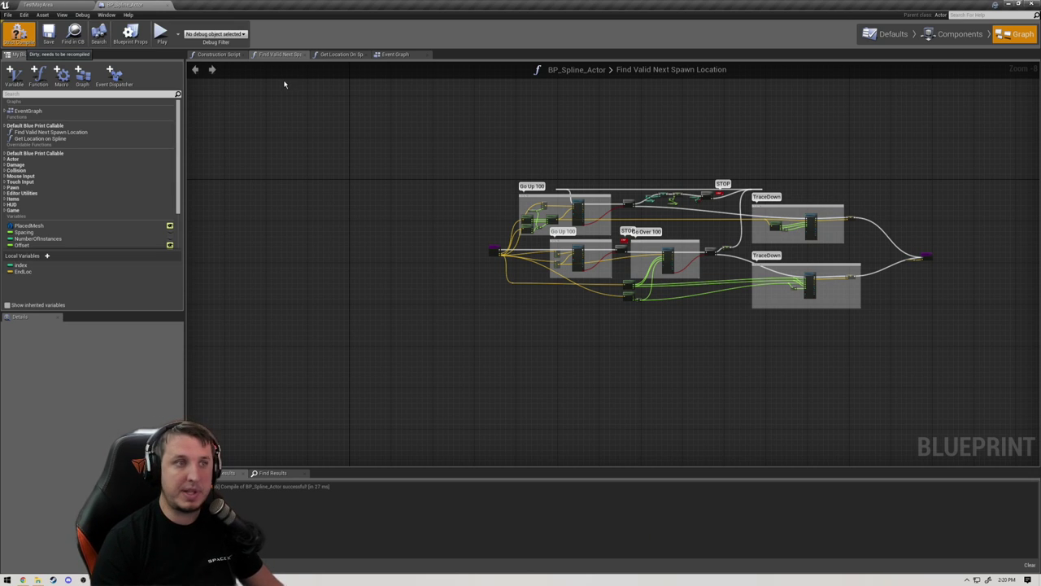
{"action": "key", "text": "F7"}
Step: In the event graph, align the Line Trace by Channel with the True path and connect Get Location on Spline's execution output to it
{"action": "left_click", "coordinate": [342, 55]}
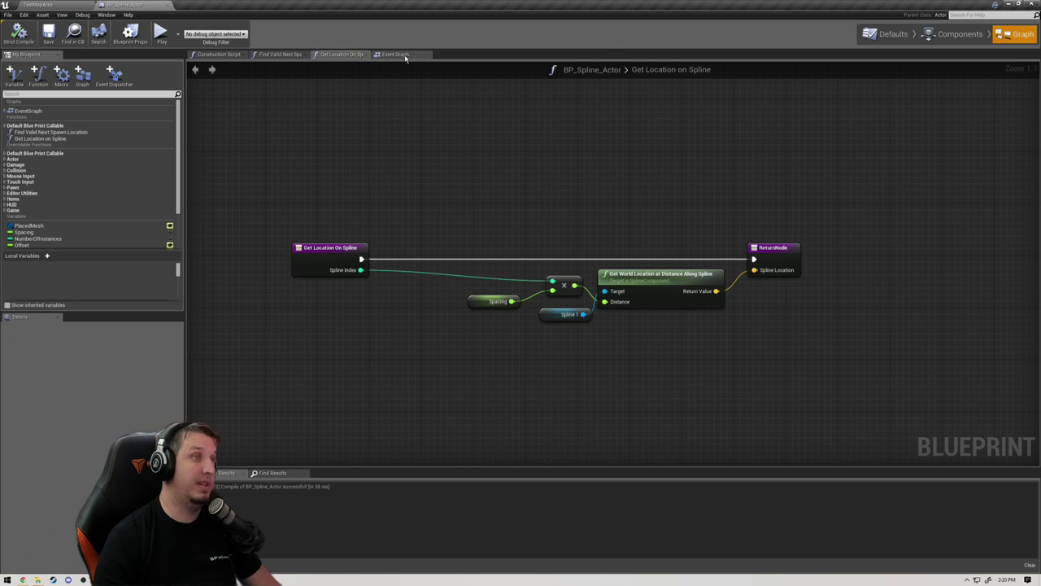
{"action": "left_click", "coordinate": [399, 57]}
{"action": "scroll", "coordinate": [419, 264], "scroll_direction": "down", "scroll_amount": 4}
{"action": "right_click_drag", "start_coordinate": [419, 268], "coordinate": [649, 215]}
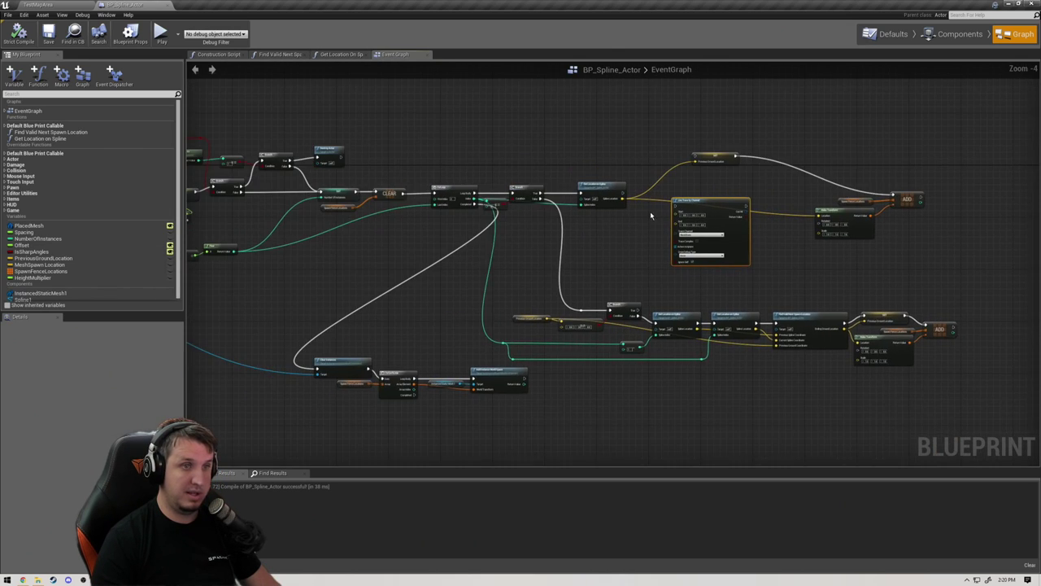
{"action": "scroll", "coordinate": [650, 214], "scroll_direction": "up", "scroll_amount": 2}
{"action": "mouse_move", "coordinate": [710, 202]}
{"action": "left_mouse_down"}
{"action": "mouse_move", "coordinate": [690, 173]}
{"action": "mouse_move", "coordinate": [718, 188]}
{"action": "left_mouse_up"}
{"action": "mouse_move", "coordinate": [613, 184]}
{"action": "left_mouse_down"}
{"action": "mouse_move", "coordinate": [749, 177]}
{"action": "mouse_move", "coordinate": [692, 188]}
{"action": "mouse_move", "coordinate": [734, 177]}
{"action": "left_mouse_up"}
{"action": "scroll", "coordinate": [657, 188], "scroll_direction": "up", "scroll_amount": 1}
{"action": "right_click_drag", "start_coordinate": [656, 196], "coordinate": [576, 193]}
{"action": "scroll", "coordinate": [577, 192], "scroll_direction": "up", "scroll_amount": 1}
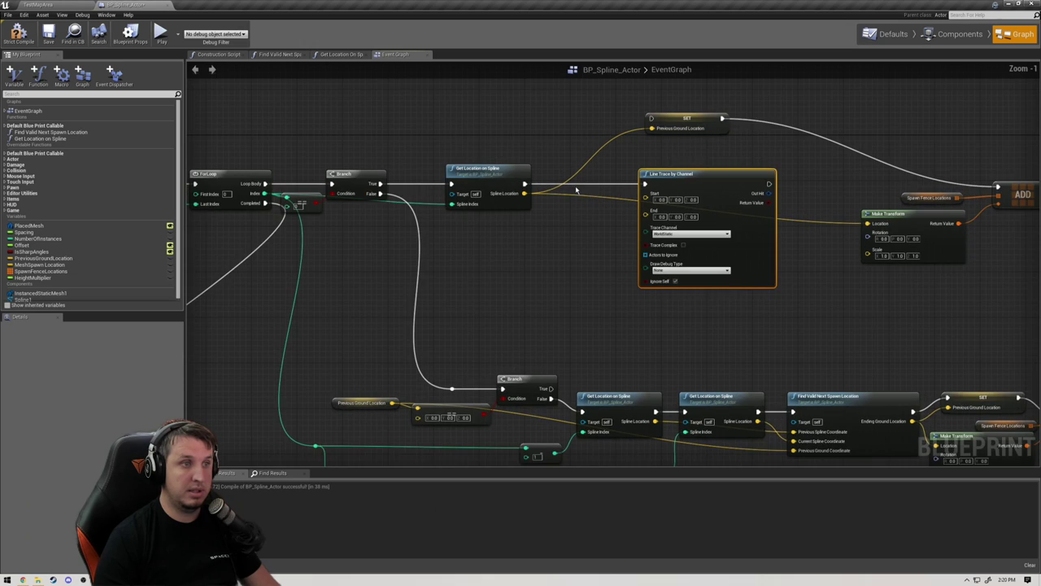
Step: Examine the event graph's flow from the loop through the first-location path and the later spawn path
{"action": "scroll", "coordinate": [598, 193], "scroll_direction": "down", "scroll_amount": 2}
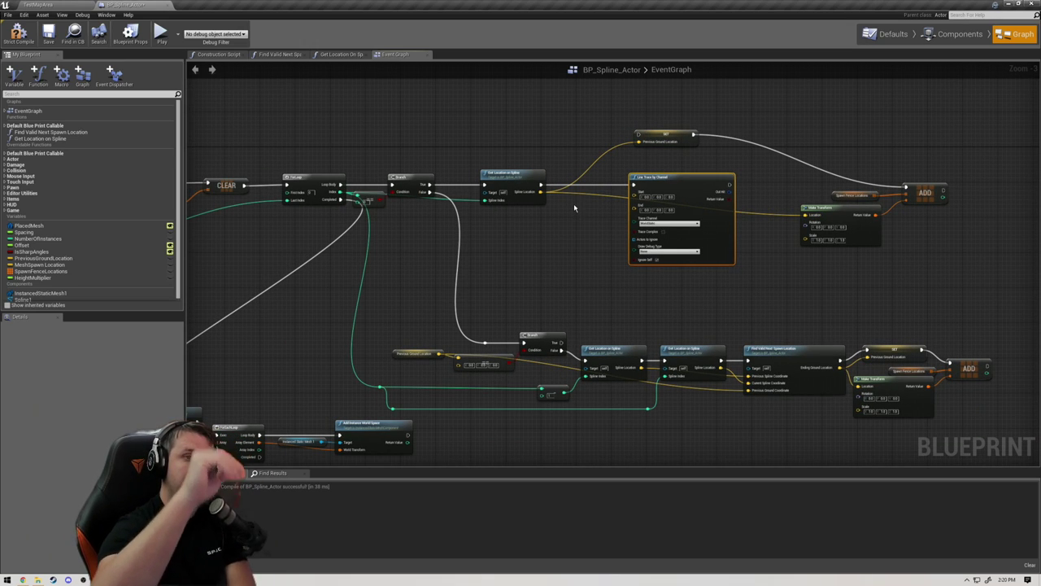
{"action": "scroll", "coordinate": [509, 209], "scroll_direction": "down", "scroll_amount": 2}
{"action": "mouse_move", "coordinate": [495, 217]}
{"action": "right_mouse_down"}
{"action": "mouse_move", "coordinate": [805, 186]}
{"action": "mouse_move", "coordinate": [494, 222]}
{"action": "right_mouse_up"}
{"action": "right_click_drag", "start_coordinate": [269, 211], "coordinate": [558, 208]}
{"action": "scroll", "coordinate": [557, 207], "scroll_direction": "up", "scroll_amount": 5}
{"action": "scroll", "coordinate": [509, 212], "scroll_direction": "down", "scroll_amount": 5}
{"action": "scroll", "coordinate": [663, 240], "scroll_direction": "up", "scroll_amount": 4}
{"action": "scroll", "coordinate": [529, 228], "scroll_direction": "down", "scroll_amount": 1}
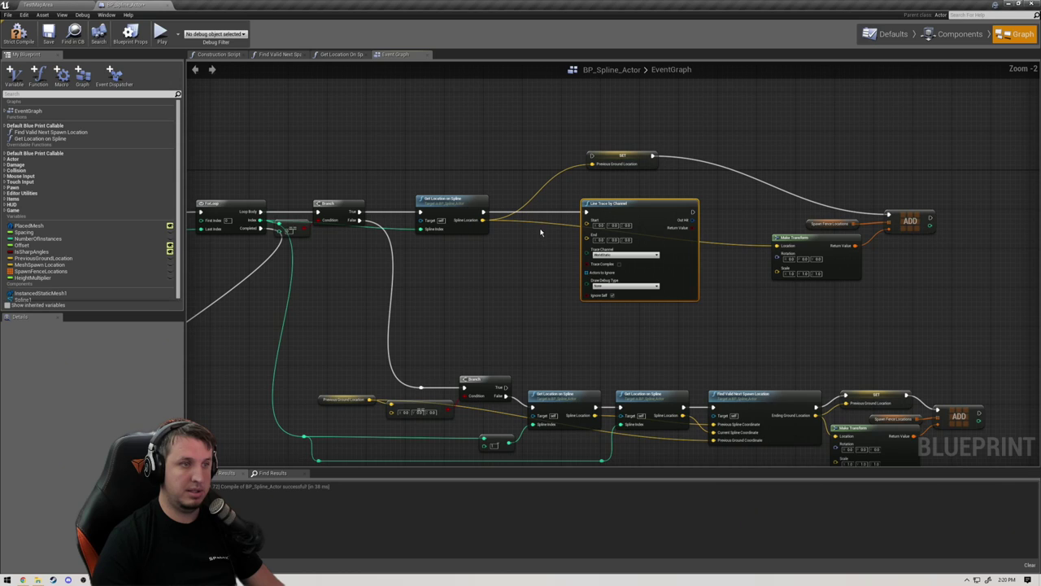
Step: Add a Vector + Vector node to Spline Location with a Z offset of 20, and connect its result to the line trace's Start
{"action": "scroll", "coordinate": [546, 231], "scroll_direction": "up", "scroll_amount": 2}
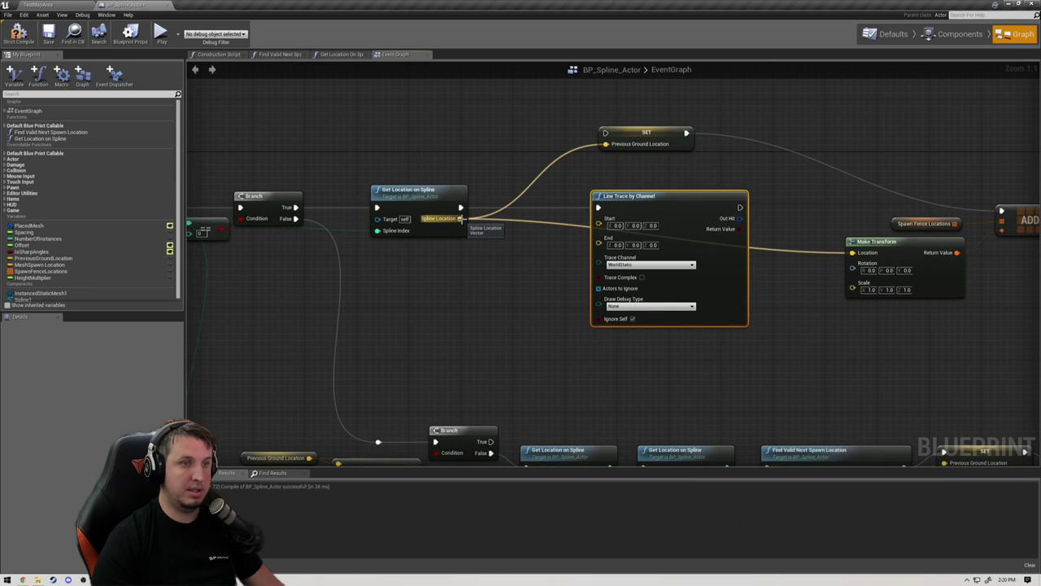
{"action": "left_click_drag", "start_coordinate": [461, 218], "coordinate": [478, 233]}
{"action": "type", "text": "add"}
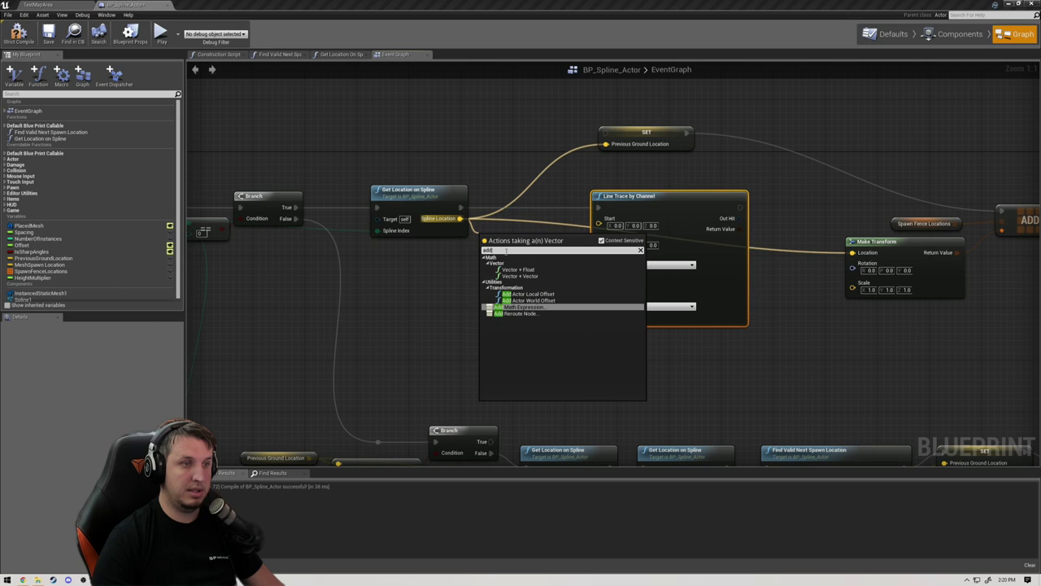
{"action": "left_click", "coordinate": [521, 275]}
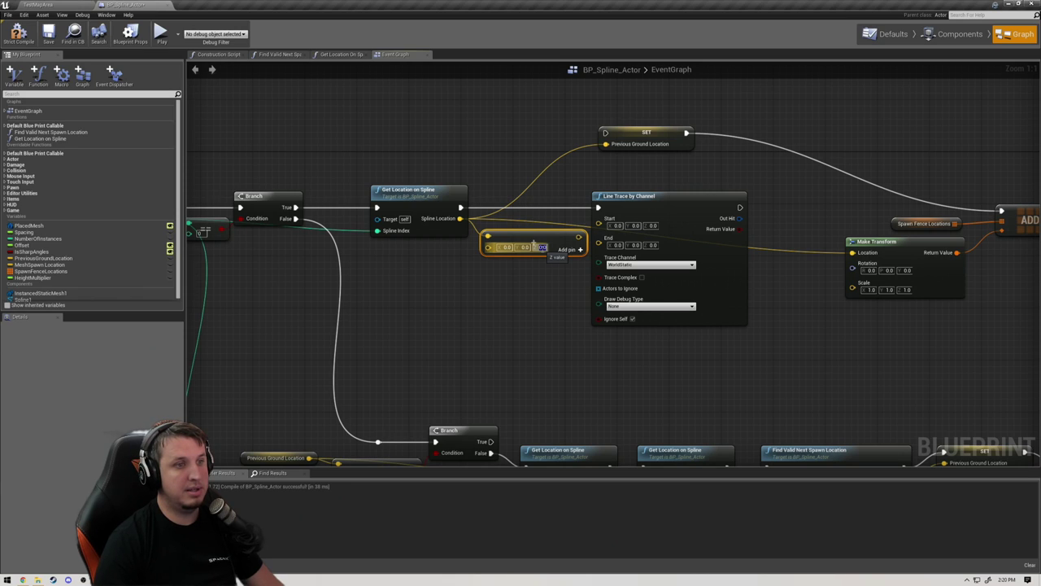
{"action": "type", "text": "20"}
{"action": "key", "text": "Return"}
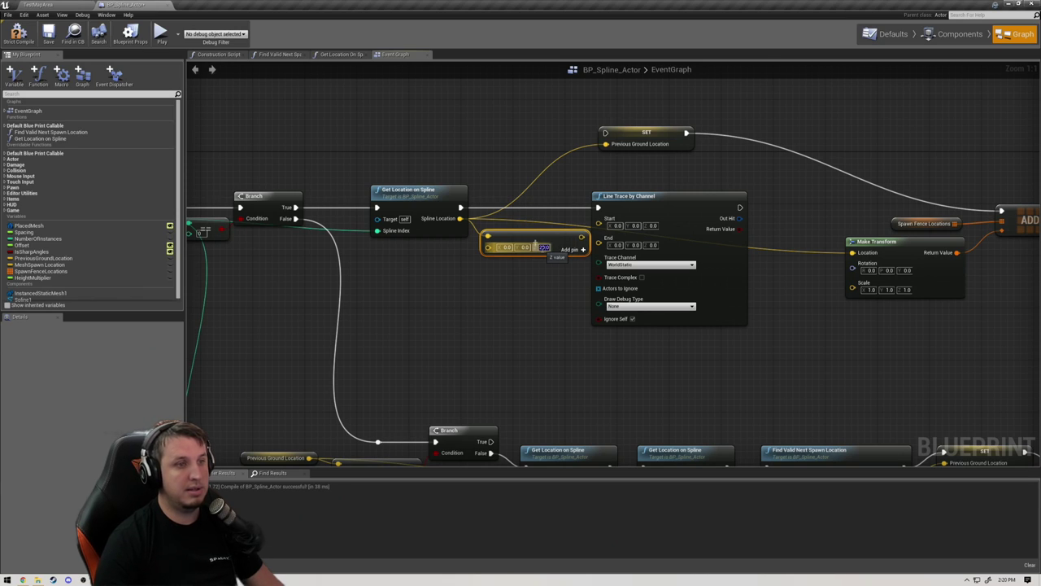
{"action": "left_click_drag", "start_coordinate": [667, 213], "coordinate": [686, 209]}
{"action": "mouse_move", "coordinate": [582, 236]}
{"action": "left_mouse_down"}
{"action": "mouse_move", "coordinate": [618, 218]}
{"action": "mouse_move", "coordinate": [568, 222]}
{"action": "left_mouse_up"}
Step: Move the upper Previous Ground Location setter, Make Transform, Spawn Fence Locations and ADD nodes farther right of the line trace
{"action": "right_click_drag", "start_coordinate": [569, 222], "coordinate": [353, 215]}
{"action": "left_click_drag", "start_coordinate": [417, 134], "coordinate": [686, 135]}
{"action": "left_click_drag", "start_coordinate": [832, 302], "coordinate": [641, 111]}
{"action": "left_click_drag", "start_coordinate": [835, 209], "coordinate": [1010, 209]}
{"action": "right_click_drag", "start_coordinate": [640, 211], "coordinate": [825, 218]}
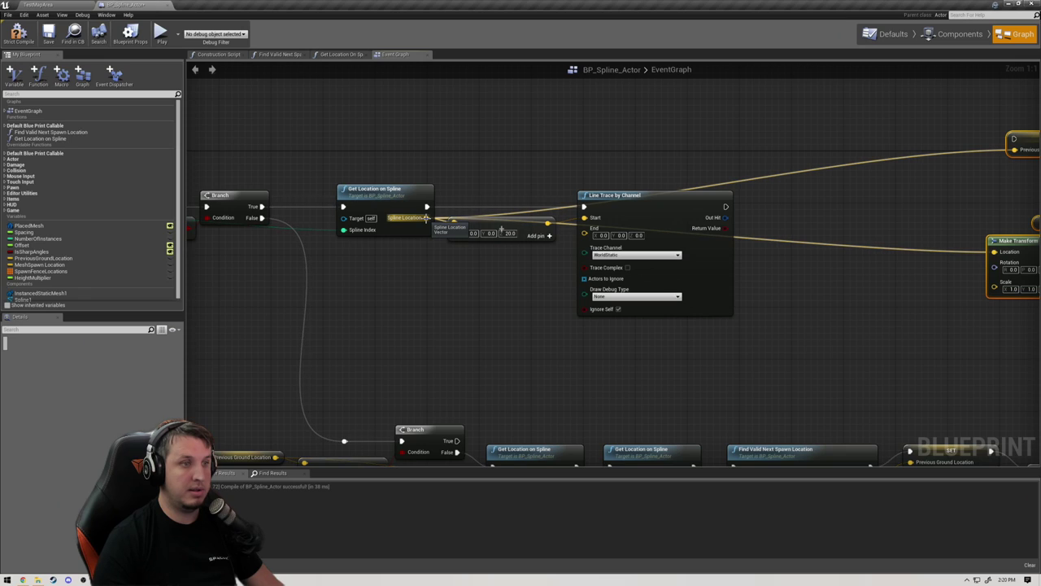
Step: Subtract a vector with Z 500 from Spline Location and connect the result to the line trace's End
{"action": "left_click_drag", "start_coordinate": [426, 218], "coordinate": [445, 297]}
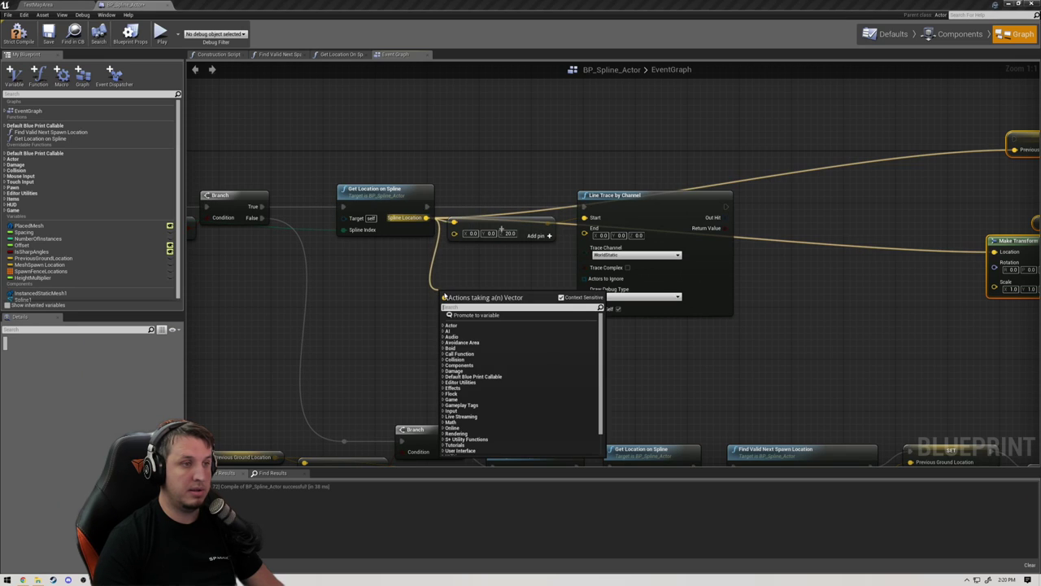
{"action": "type", "text": "subtra"}
{"action": "key", "text": "Up"}
{"action": "key", "text": "Down"}
{"action": "key", "text": "Return"}
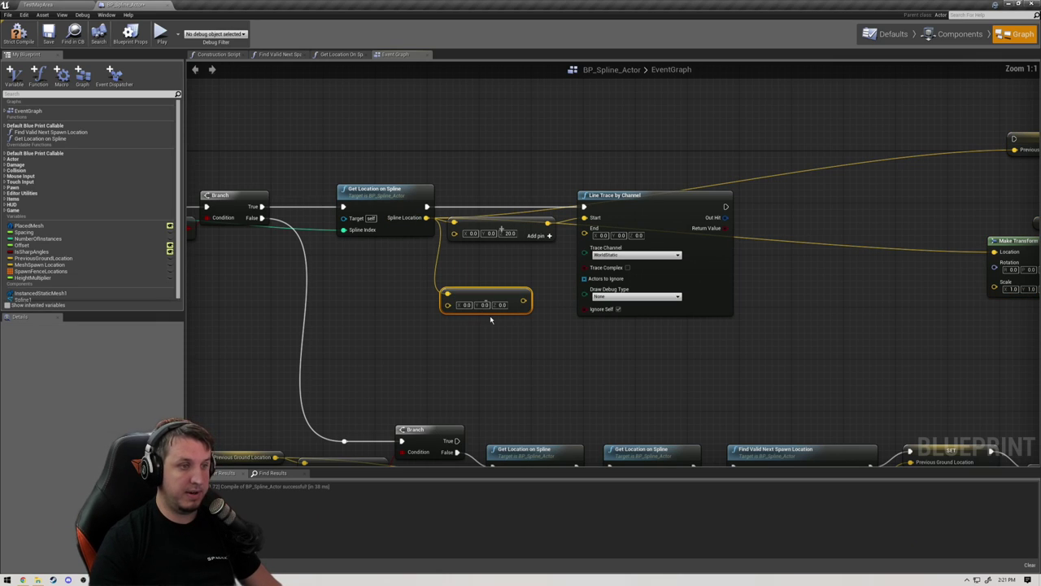
{"action": "left_click_drag", "start_coordinate": [487, 297], "coordinate": [493, 258]}
{"action": "left_click", "coordinate": [508, 266]}
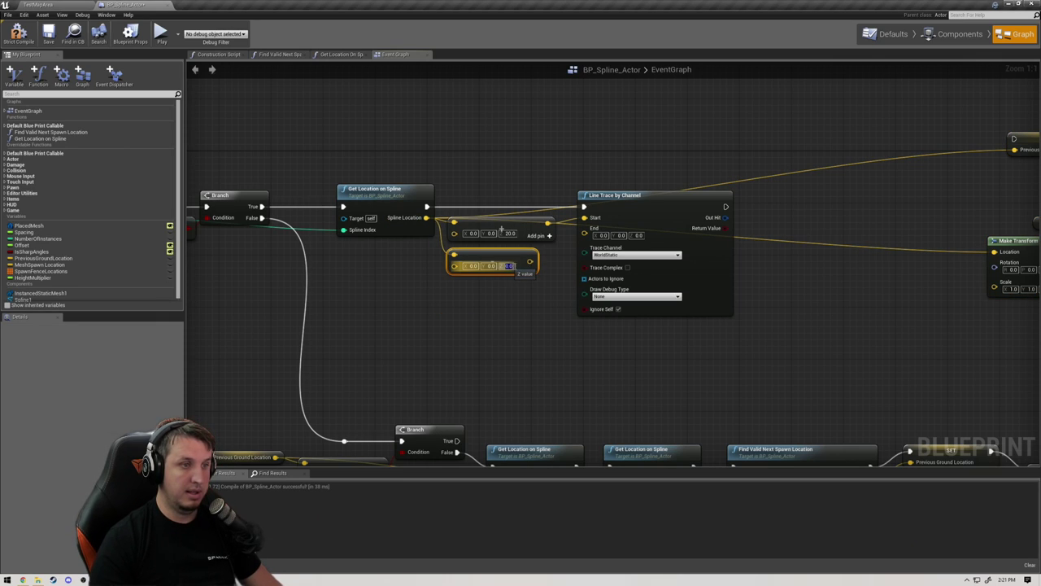
{"action": "type", "text": "500"}
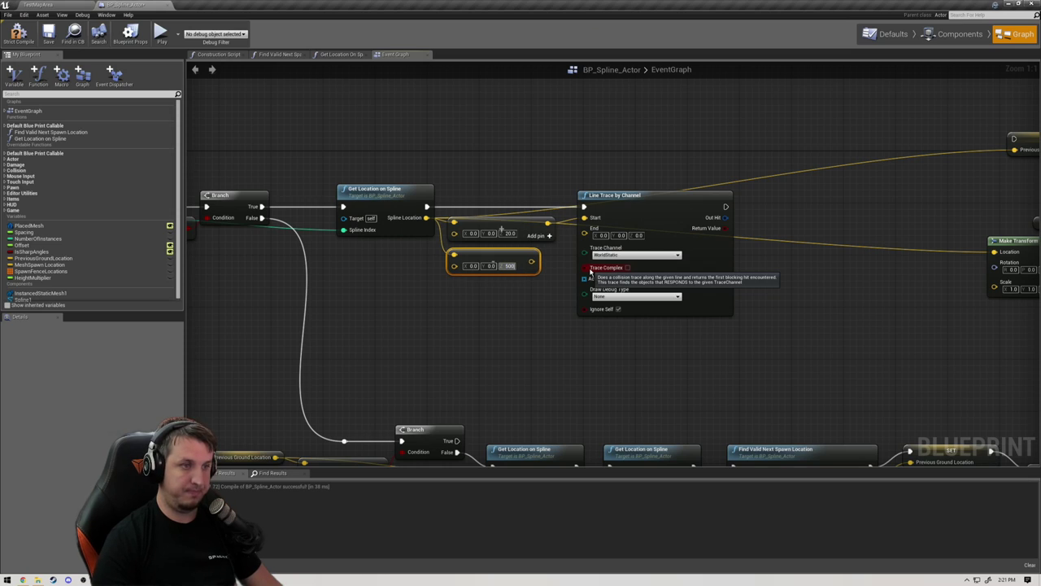
{"action": "mouse_move", "coordinate": [535, 262]}
{"action": "left_mouse_down"}
{"action": "mouse_move", "coordinate": [569, 267]}
{"action": "mouse_move", "coordinate": [615, 235]}
{"action": "mouse_move", "coordinate": [507, 252]}
{"action": "left_mouse_up"}
{"action": "left_click", "coordinate": [513, 297]}
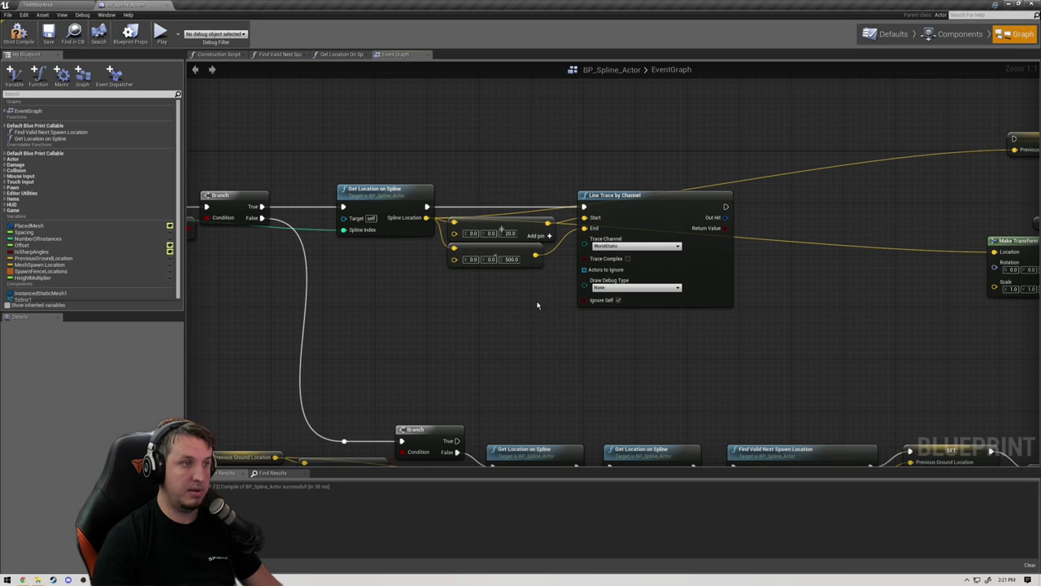
Step: Confirm the added vector's Z offset of 20 and set the line trace's Trace Channel to Visibility
{"action": "left_click", "coordinate": [503, 233]}
{"action": "left_click", "coordinate": [512, 233]}
{"action": "type", "text": "20"}
{"action": "key", "text": "Return"}
{"action": "mouse_move", "coordinate": [515, 289]}
{"action": "right_mouse_down"}
{"action": "mouse_move", "coordinate": [385, 301]}
{"action": "mouse_move", "coordinate": [439, 322]}
{"action": "right_mouse_up"}
{"action": "left_click", "coordinate": [502, 261]}
{"action": "left_click", "coordinate": [493, 278]}
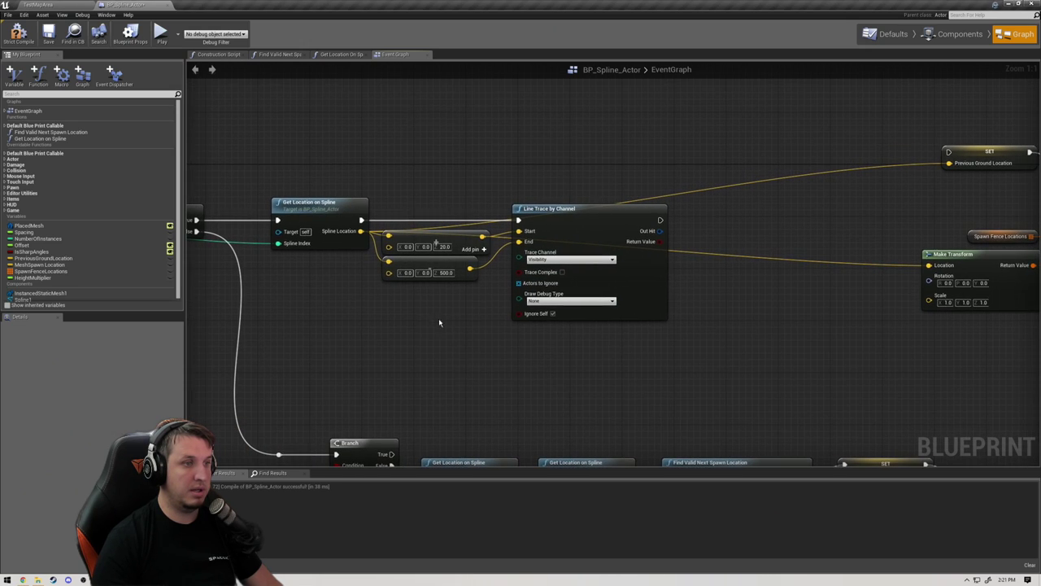
{"action": "left_click", "coordinate": [429, 254]}
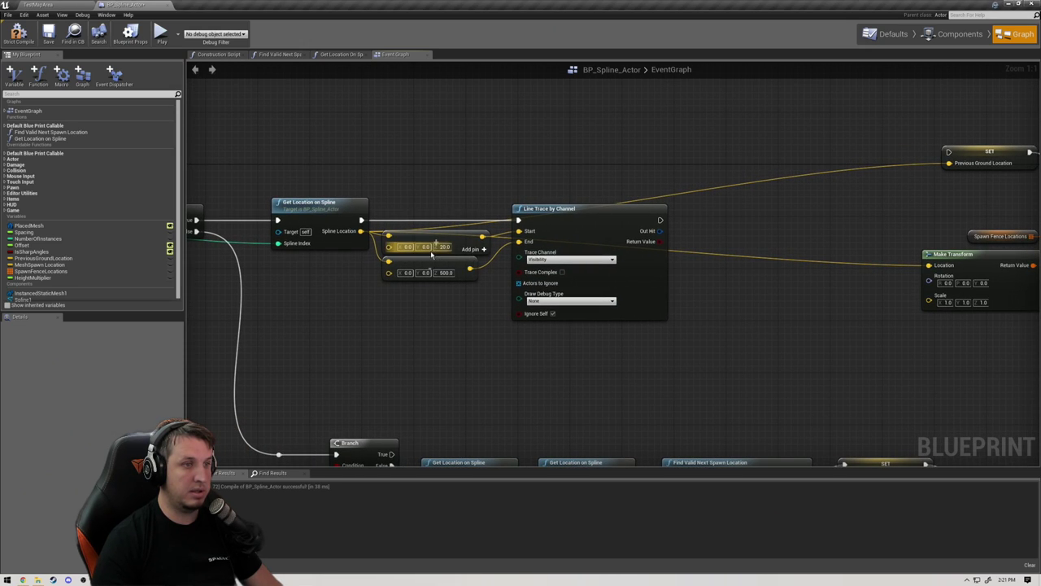
{"action": "left_click", "coordinate": [452, 271]}
{"action": "left_click", "coordinate": [446, 272]}
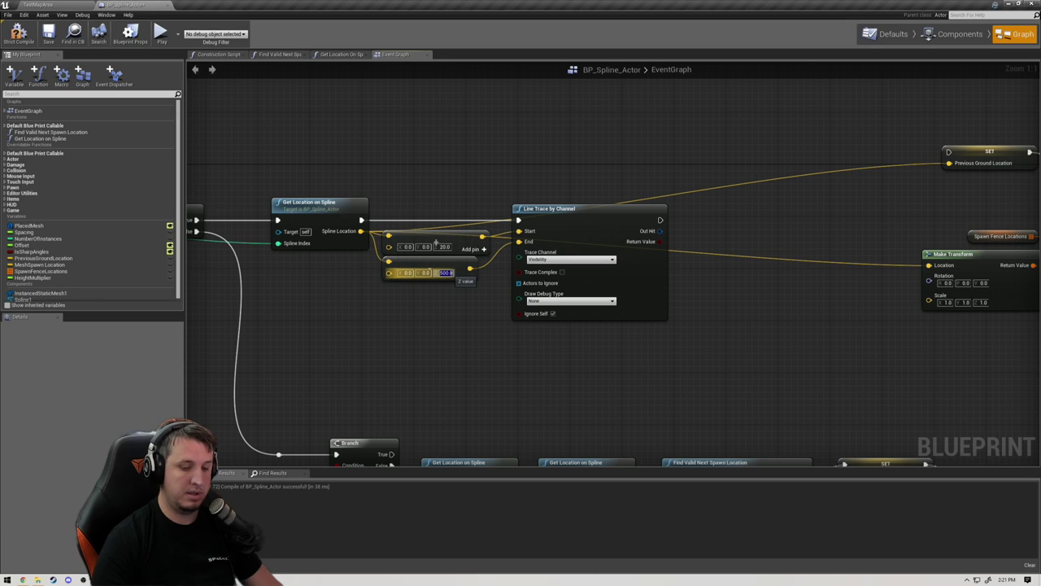
{"action": "left_click", "coordinate": [462, 347]}
Step: Split the line trace's Out Hit struct and connect Out Hit Location to the Previous Ground Location setter and Make Transform's Location
{"action": "right_click_drag", "start_coordinate": [797, 318], "coordinate": [709, 328]}
{"action": "right_click_drag", "start_coordinate": [582, 238], "coordinate": [523, 252]}
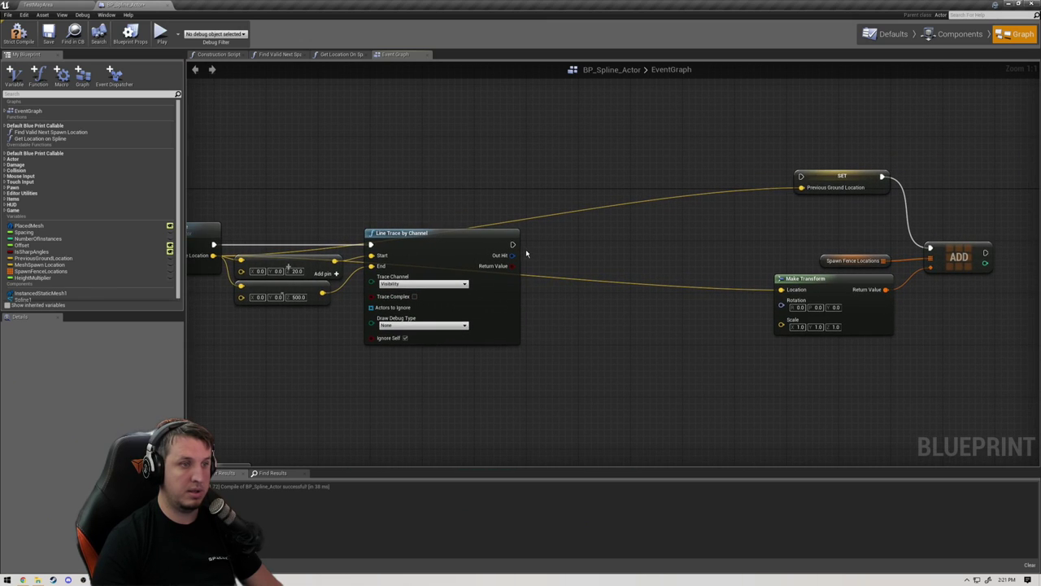
{"action": "right_click", "coordinate": [513, 254]}
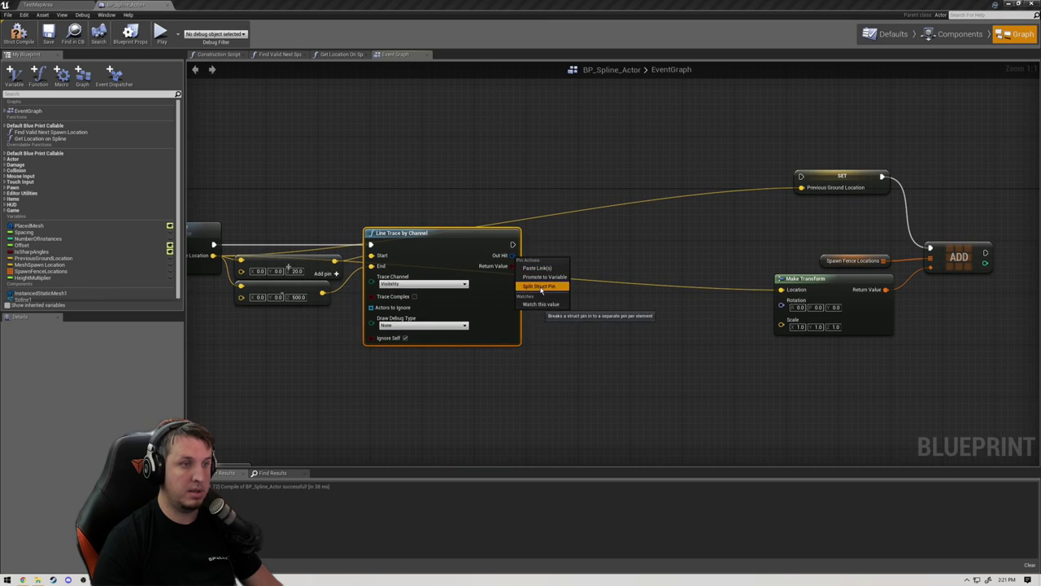
{"action": "left_click", "coordinate": [539, 286]}
{"action": "mouse_move", "coordinate": [533, 255]}
{"action": "left_mouse_down"}
{"action": "mouse_move", "coordinate": [585, 255]}
{"action": "mouse_move", "coordinate": [805, 189]}
{"action": "left_mouse_up"}
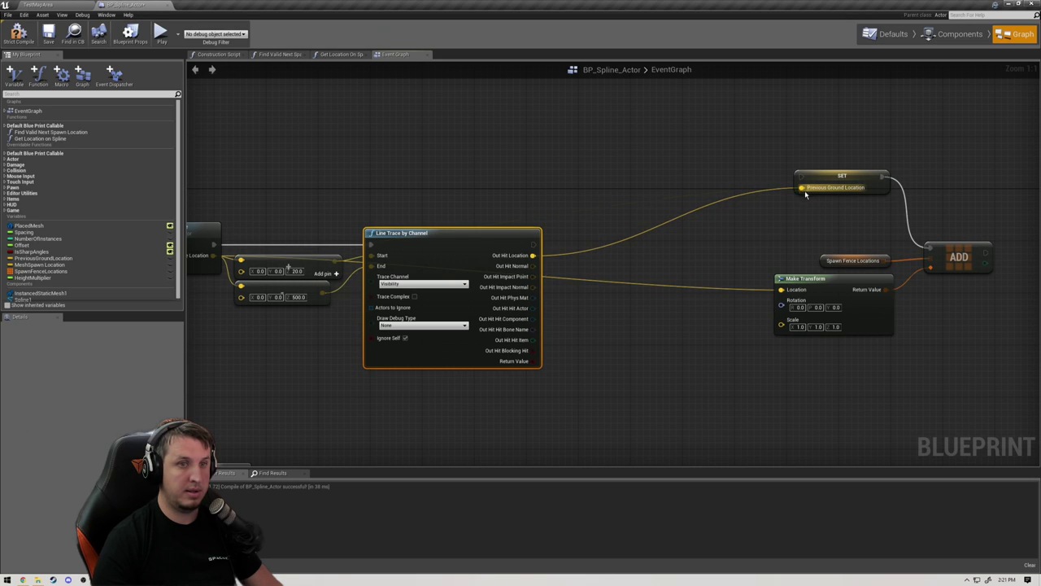
{"action": "left_click_drag", "start_coordinate": [533, 254], "coordinate": [799, 290]}
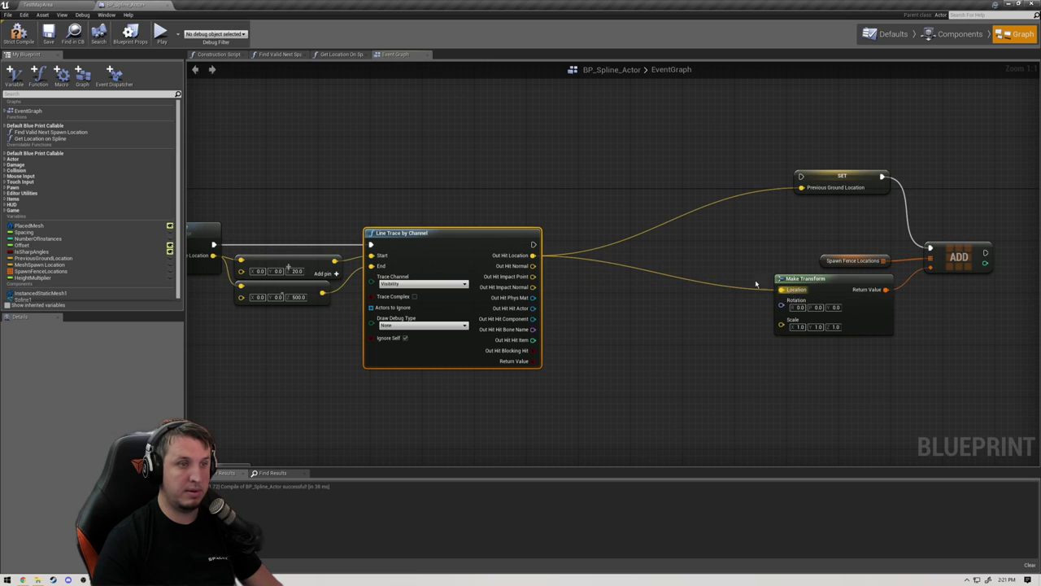
Step: Connect the line trace's execution output to the Previous Ground Location setter and arrange the setter, Make Transform, Spawn Fence Locations and ADD nodes compactly
{"action": "mouse_move", "coordinate": [532, 244]}
{"action": "left_mouse_down"}
{"action": "mouse_move", "coordinate": [811, 178]}
{"action": "mouse_move", "coordinate": [587, 245]}
{"action": "mouse_move", "coordinate": [600, 246]}
{"action": "left_mouse_up"}
{"action": "mouse_move", "coordinate": [840, 282]}
{"action": "left_mouse_down"}
{"action": "mouse_move", "coordinate": [604, 316]}
{"action": "mouse_move", "coordinate": [637, 313]}
{"action": "left_mouse_up"}
{"action": "left_click", "coordinate": [613, 241]}
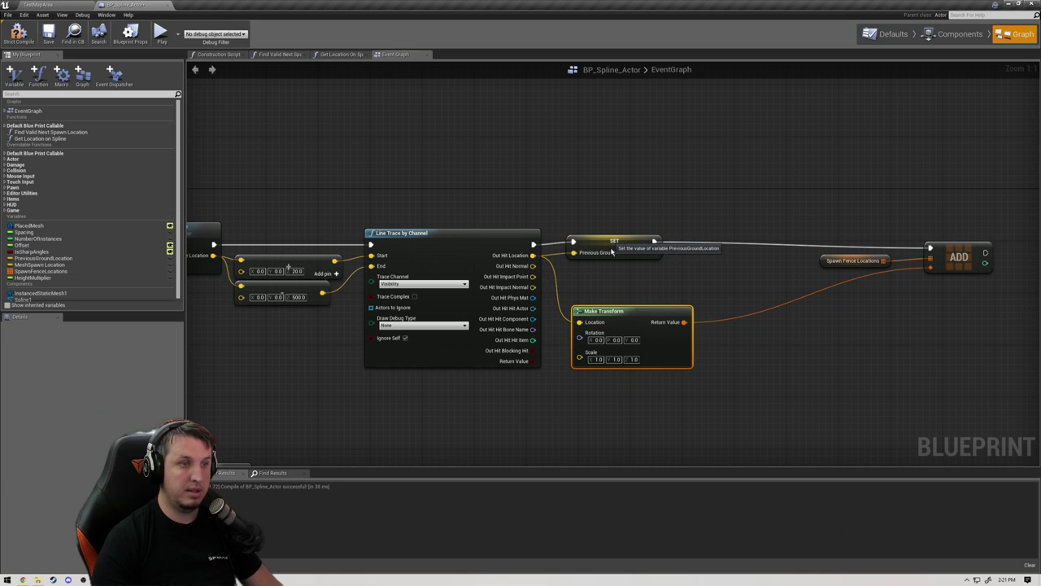
{"action": "left_click_drag", "start_coordinate": [881, 226], "coordinate": [823, 252]}
{"action": "left_click", "coordinate": [739, 228]}
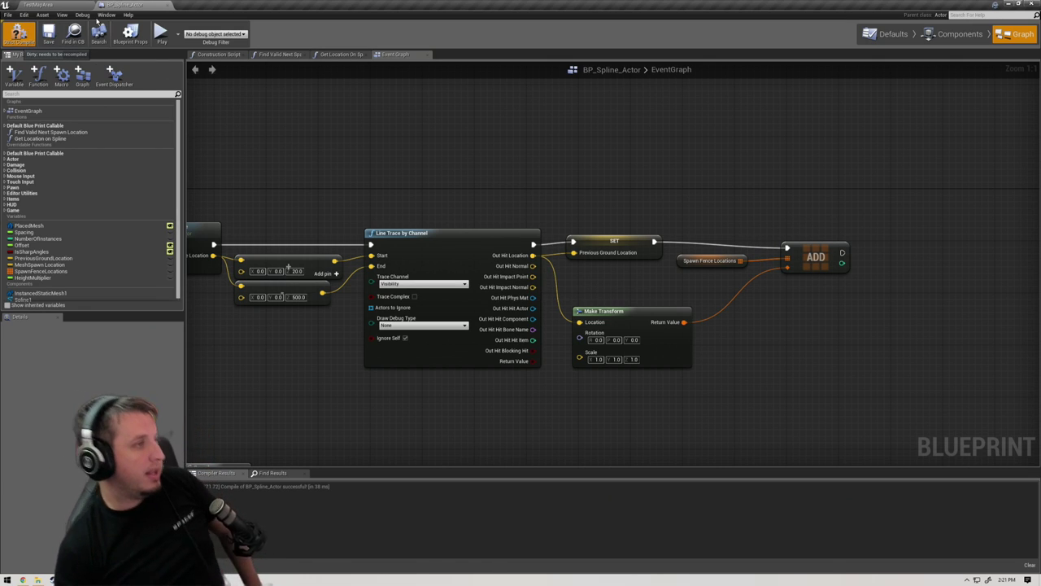
Step: Start a play session in the TestMapArea level and rerun the recent console commands from the history
{"action": "left_click", "coordinate": [49, 6]}
{"action": "left_click", "coordinate": [421, 34]}
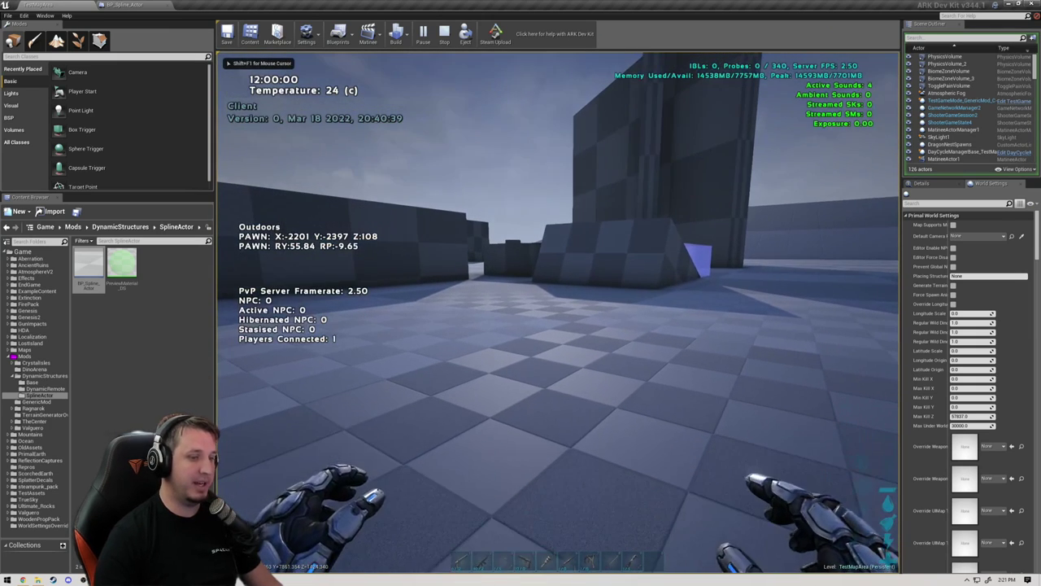
{"action": "key", "text": "Tab"}
{"action": "key", "text": "Up"}
{"action": "key", "text": "Up"}
{"action": "key", "text": "Return"}
{"action": "key", "text": "Tab"}
{"action": "key", "text": "Up"}
{"action": "key", "text": "Return"}
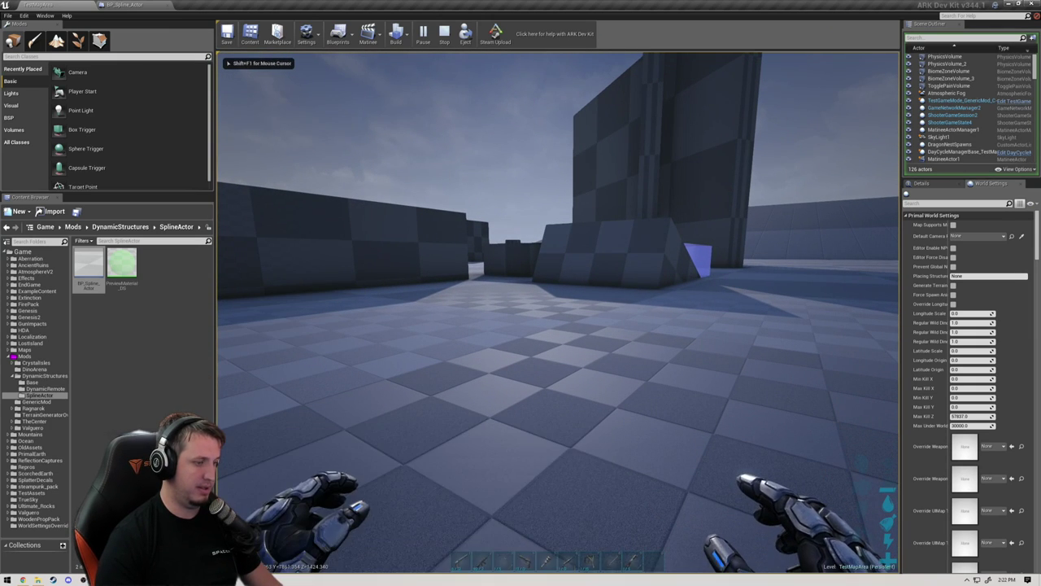
Step: Rerun an earlier console command from the history, then equip the Dynamic Remote from the character's inventory
{"action": "key", "text": "Tab"}
{"action": "key", "text": "Up"}
{"action": "key", "text": "Up"}
{"action": "key", "text": "Return"}
{"action": "key", "text": "i"}
{"action": "scroll", "coordinate": [388, 283], "scroll_direction": "down", "scroll_amount": 2}
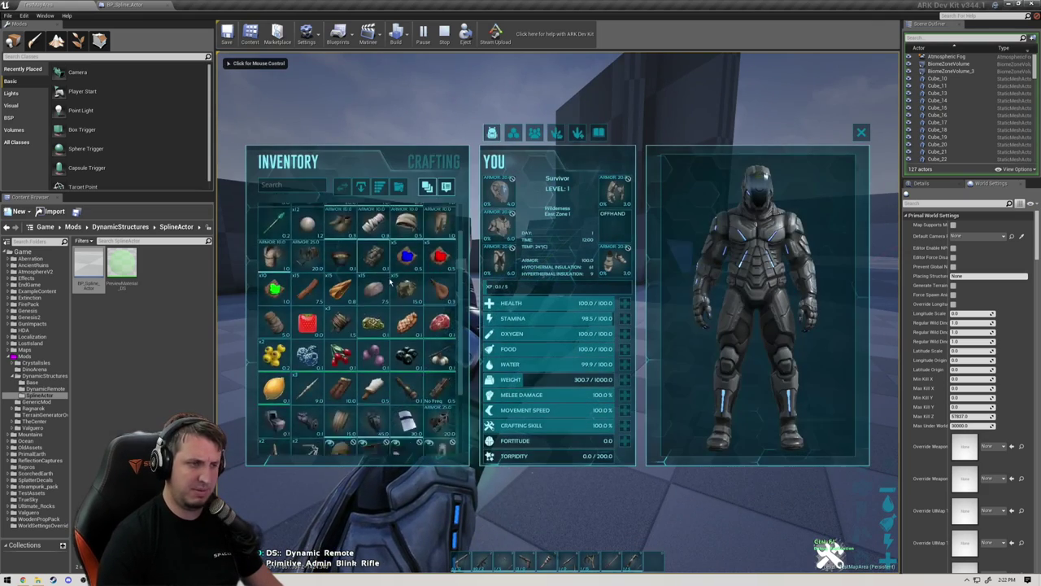
{"action": "scroll", "coordinate": [388, 282], "scroll_direction": "down", "scroll_amount": 5}
{"action": "double_click", "coordinate": [313, 440]}
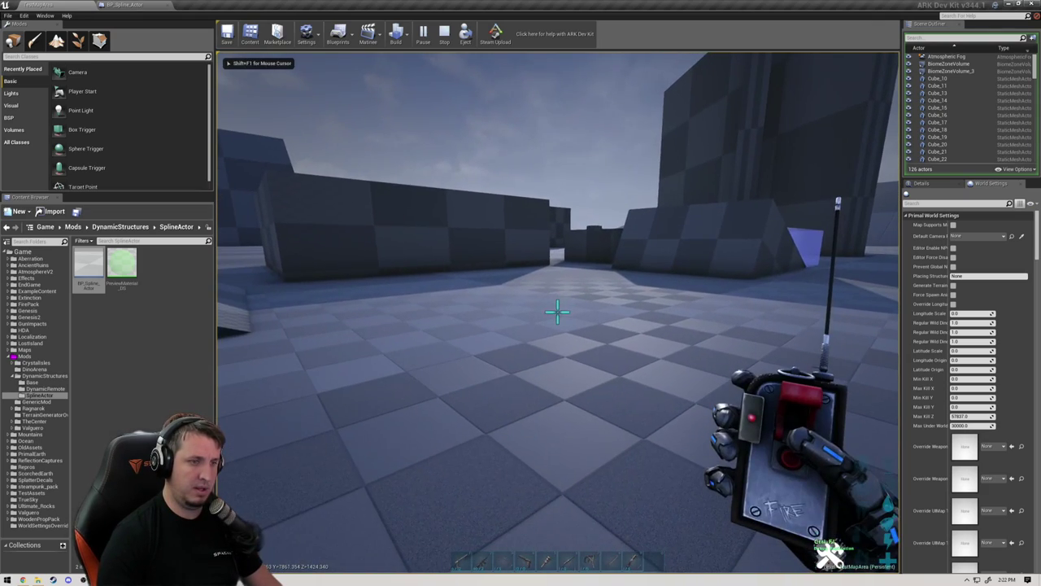
Step: Test the remote by laying the first barrel fence lines on the flat checkered floor, then launch the character upward
{"action": "left_click", "coordinate": [557, 311]}
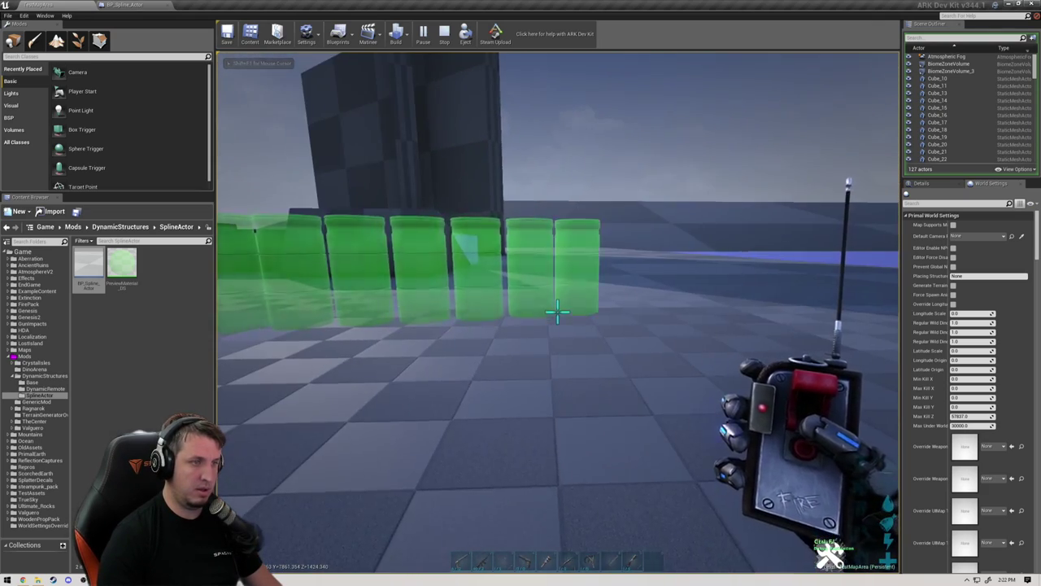
{"action": "left_click", "coordinate": [558, 312]}
{"action": "left_click", "coordinate": [557, 312]}
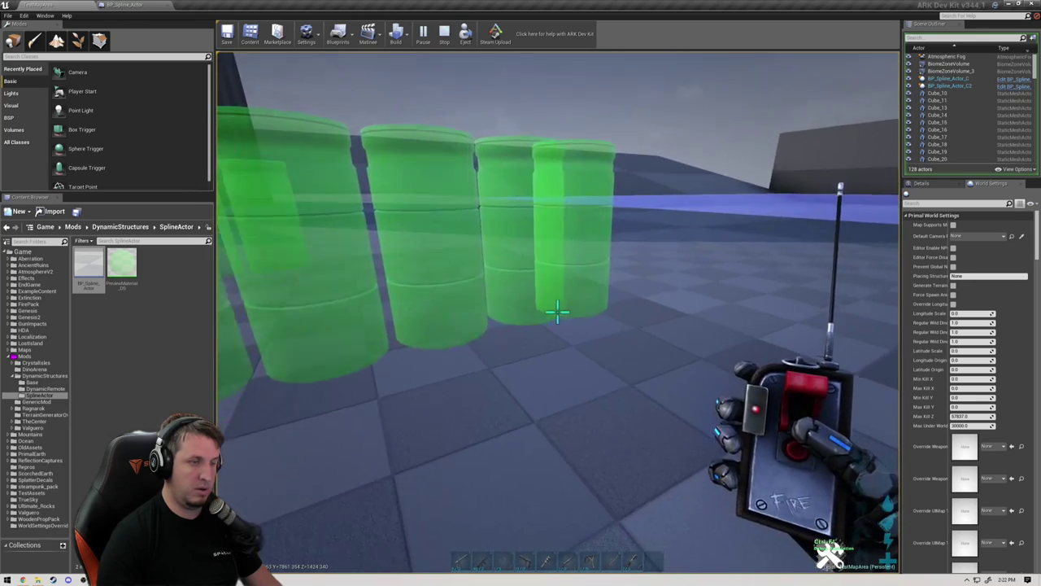
{"action": "left_click", "coordinate": [558, 311]}
{"action": "key", "text": "space"}
{"action": "key", "text": "space"}
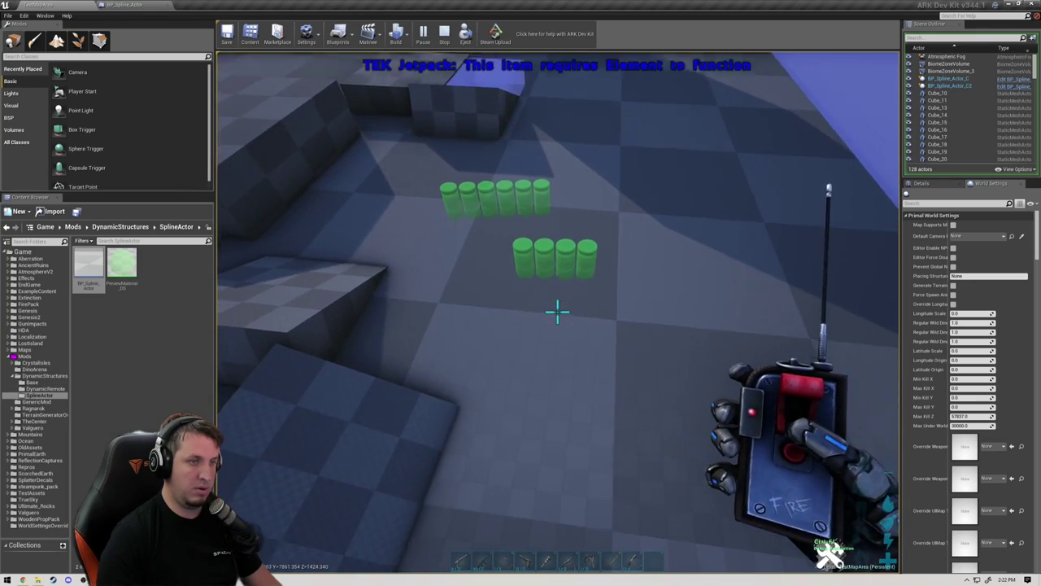
Step: From above, lay many barrel fence lines of different lengths and directions beside the blue area, including a looping one, to test spawning
{"action": "left_click", "coordinate": [557, 312]}
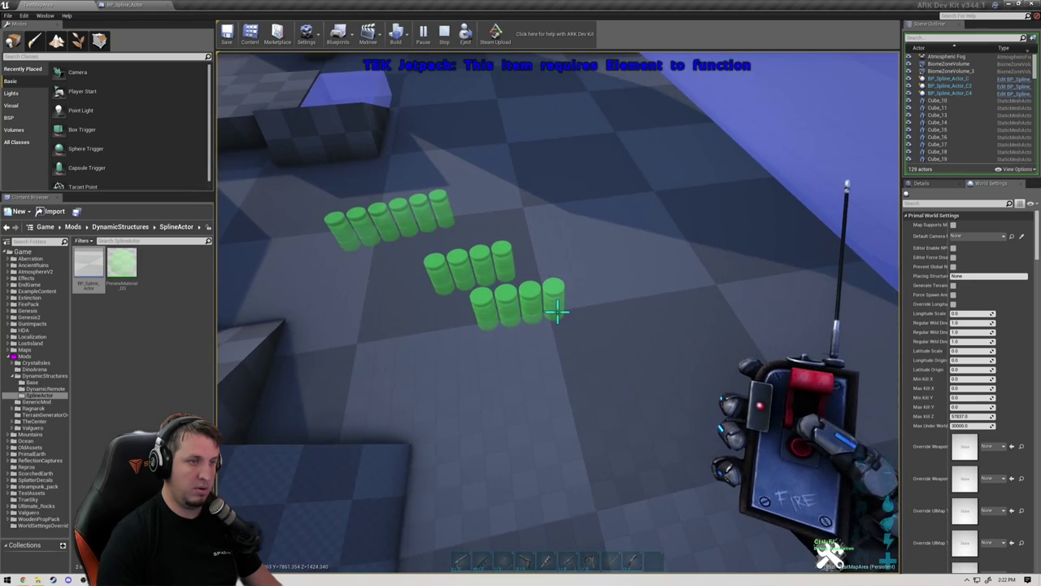
{"action": "left_click", "coordinate": [557, 312]}
{"action": "left_click", "coordinate": [558, 312]}
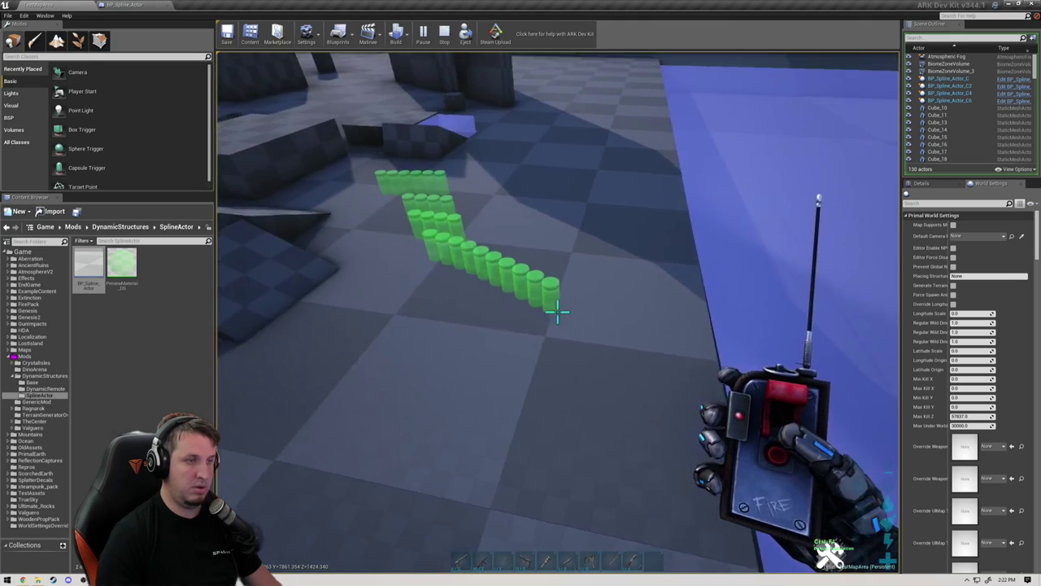
{"action": "left_click", "coordinate": [558, 311]}
{"action": "left_click", "coordinate": [557, 311]}
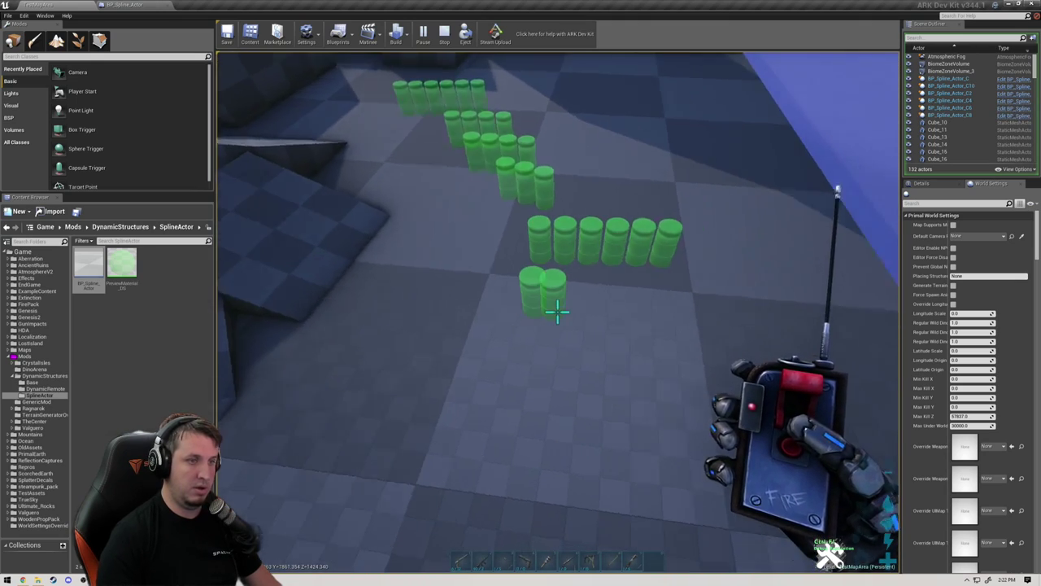
{"action": "left_click", "coordinate": [558, 311]}
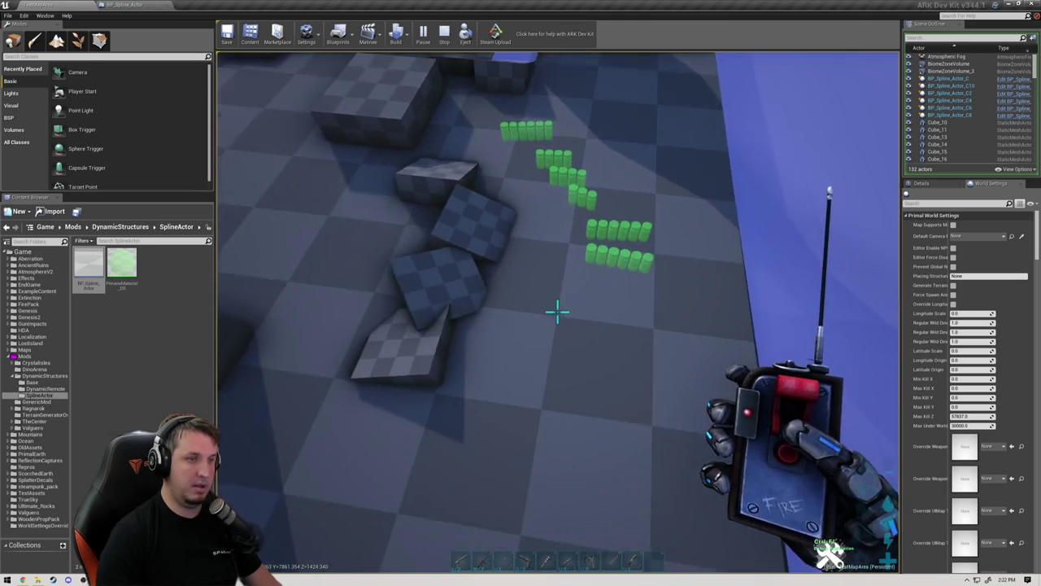
{"action": "left_click", "coordinate": [558, 312]}
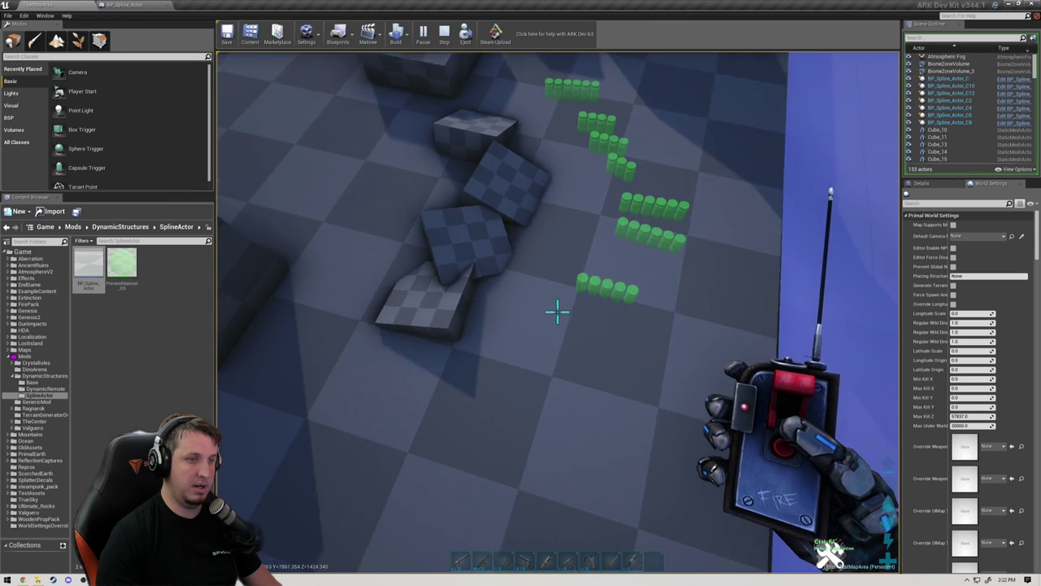
{"action": "left_click", "coordinate": [558, 311]}
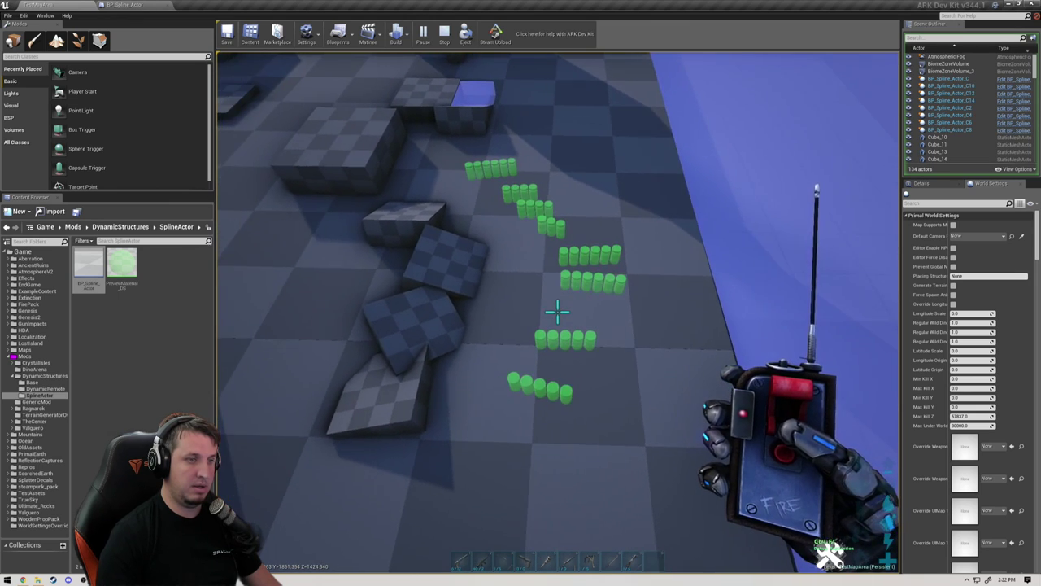
{"action": "left_click", "coordinate": [558, 311]}
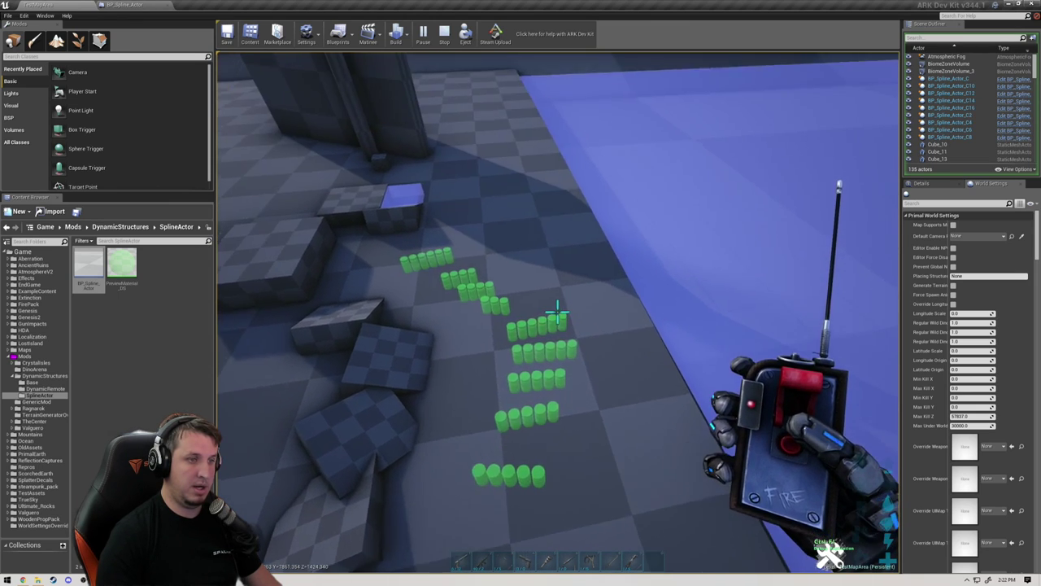
{"action": "left_click", "coordinate": [558, 311]}
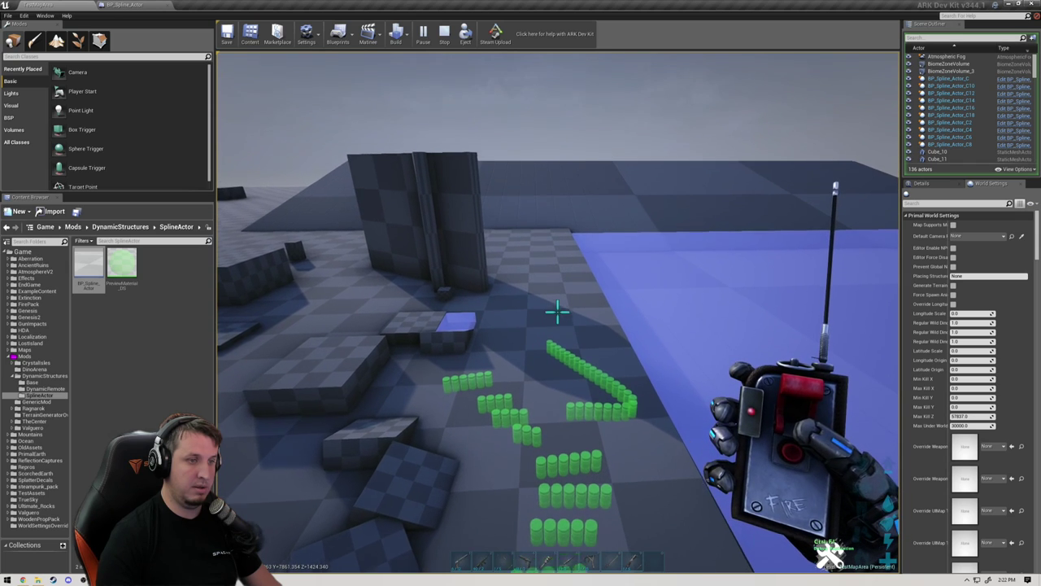
{"action": "left_click", "coordinate": [558, 311]}
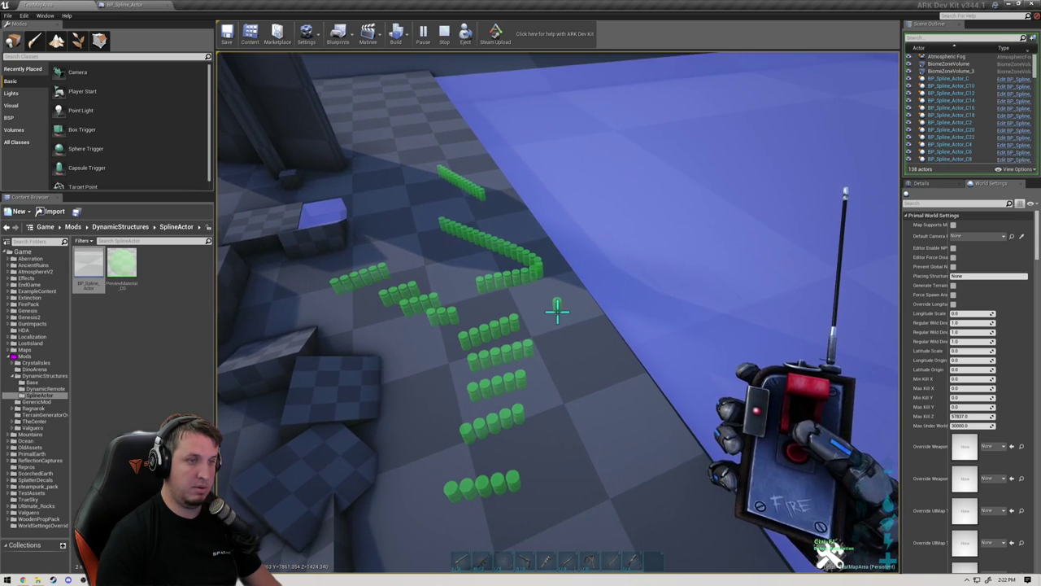
{"action": "left_click", "coordinate": [558, 312]}
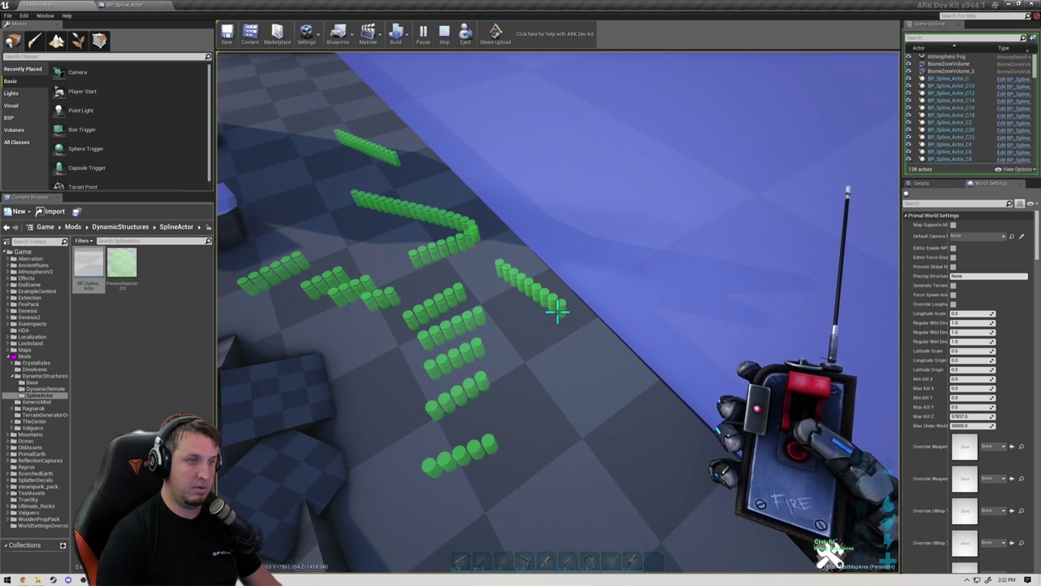
{"action": "left_click", "coordinate": [558, 312]}
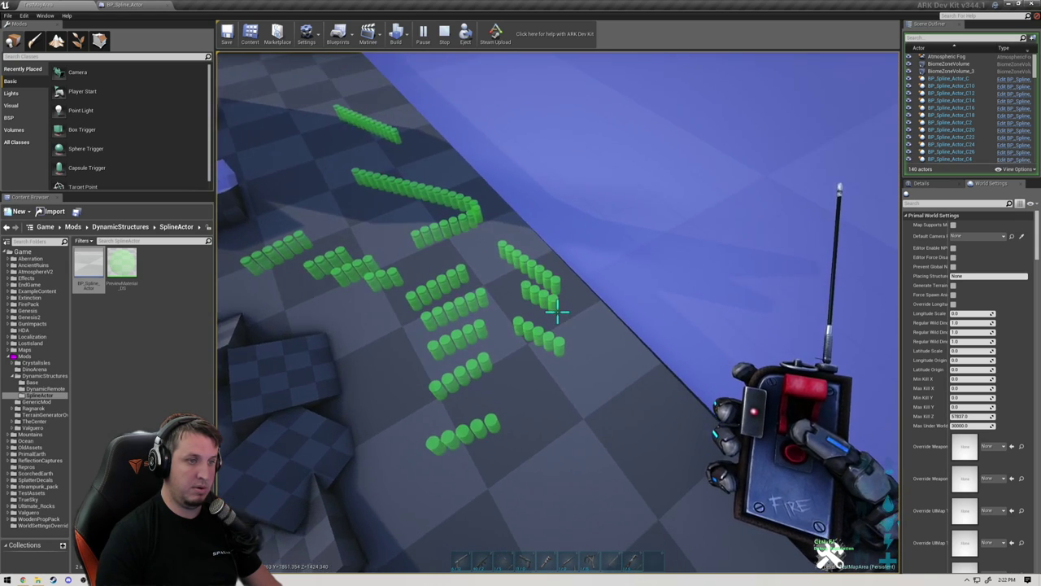
{"action": "left_click", "coordinate": [558, 312]}
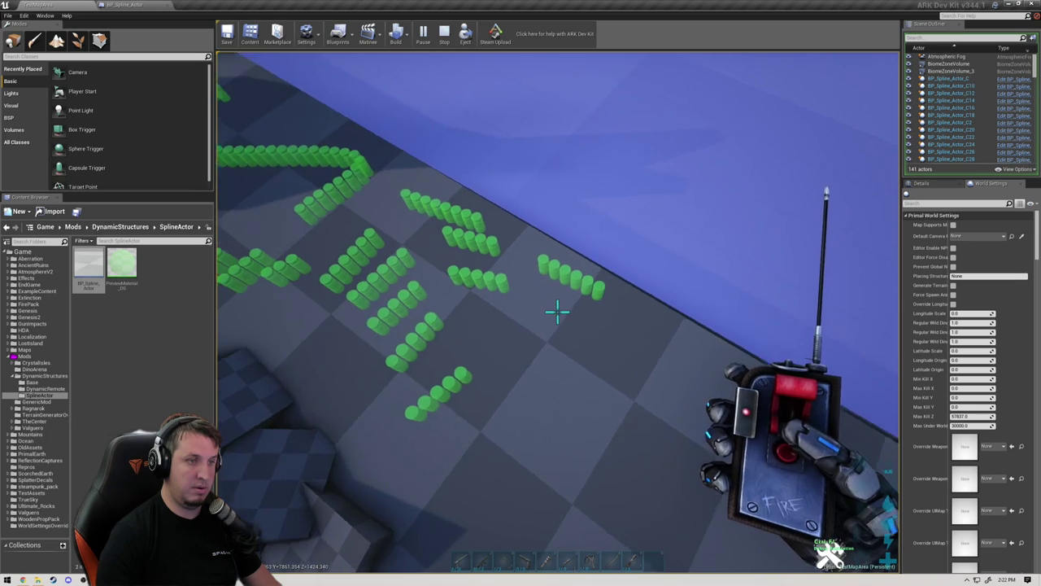
{"action": "left_click", "coordinate": [558, 312]}
{"action": "left_click", "coordinate": [558, 312]}
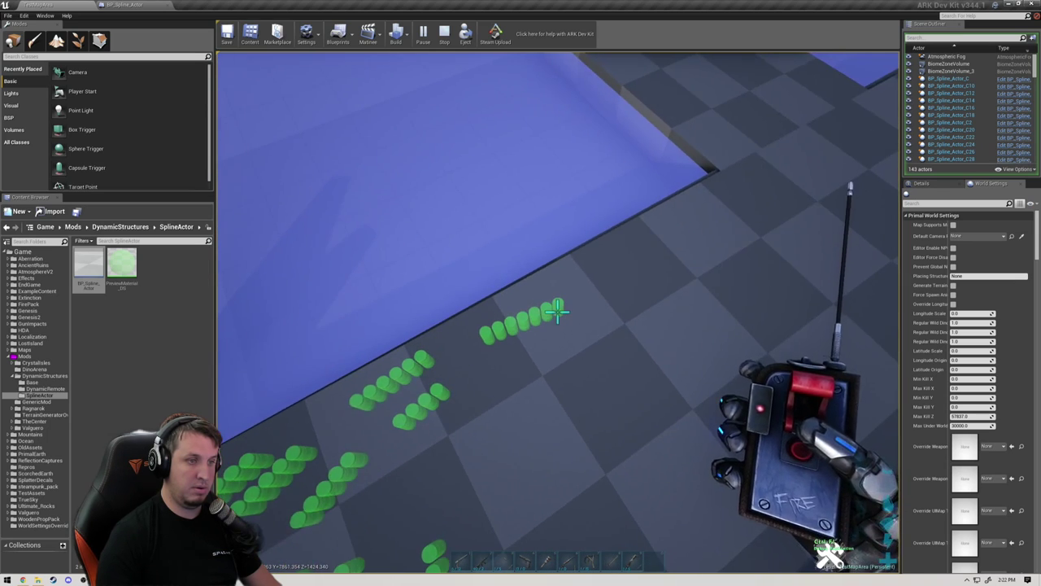
{"action": "left_click", "coordinate": [558, 311]}
{"action": "left_click", "coordinate": [557, 312]}
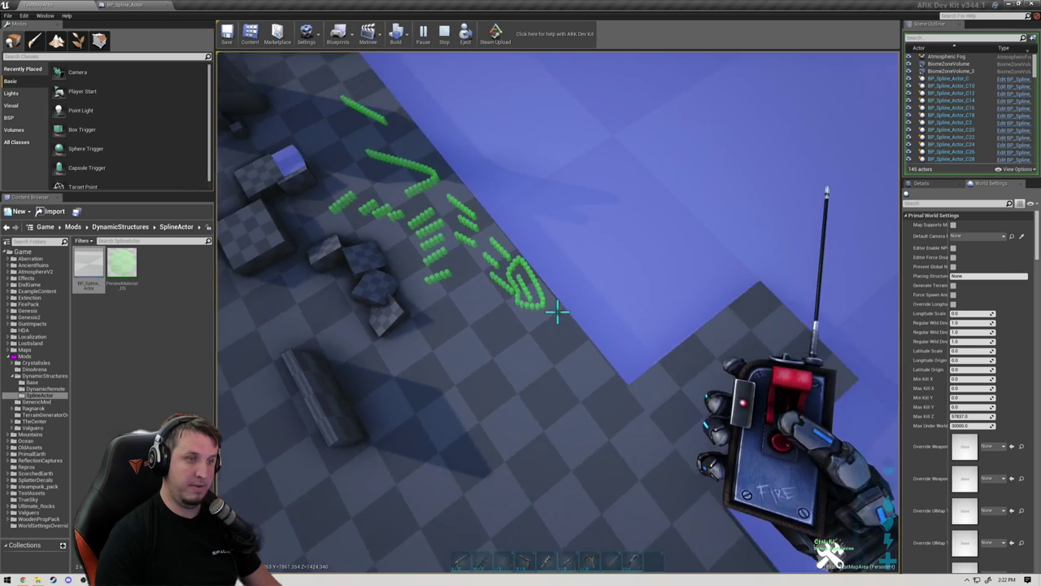
Step: Lay more barrel fence lines on the floor around the existing ones and the loose blocks, from above and at ground level
{"action": "left_click_drag", "start_coordinate": [558, 312], "coordinate": [558, 312]}
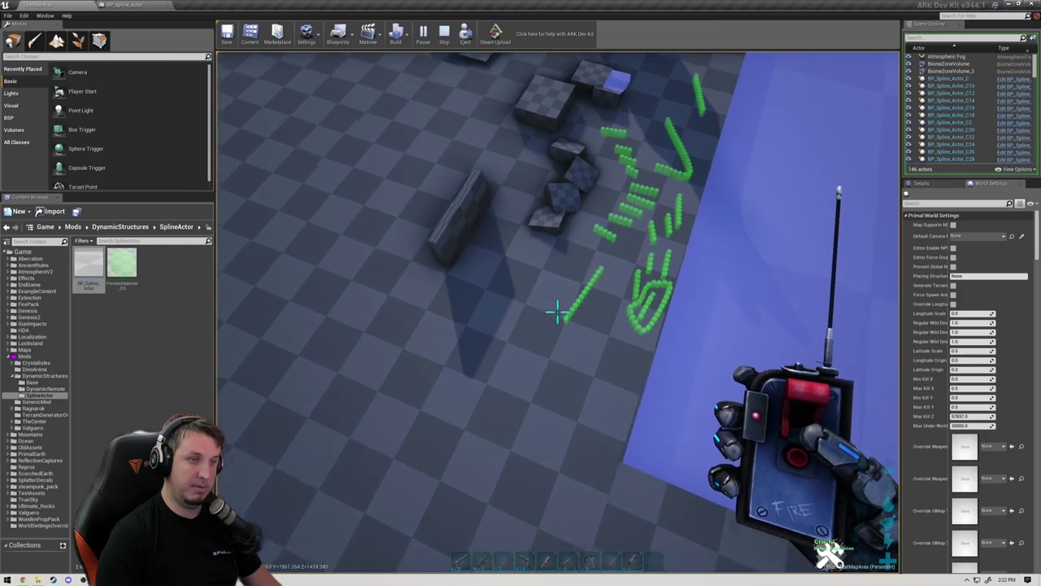
{"action": "key", "text": "w"}
{"action": "key", "text": "space"}
{"action": "key", "text": "space"}
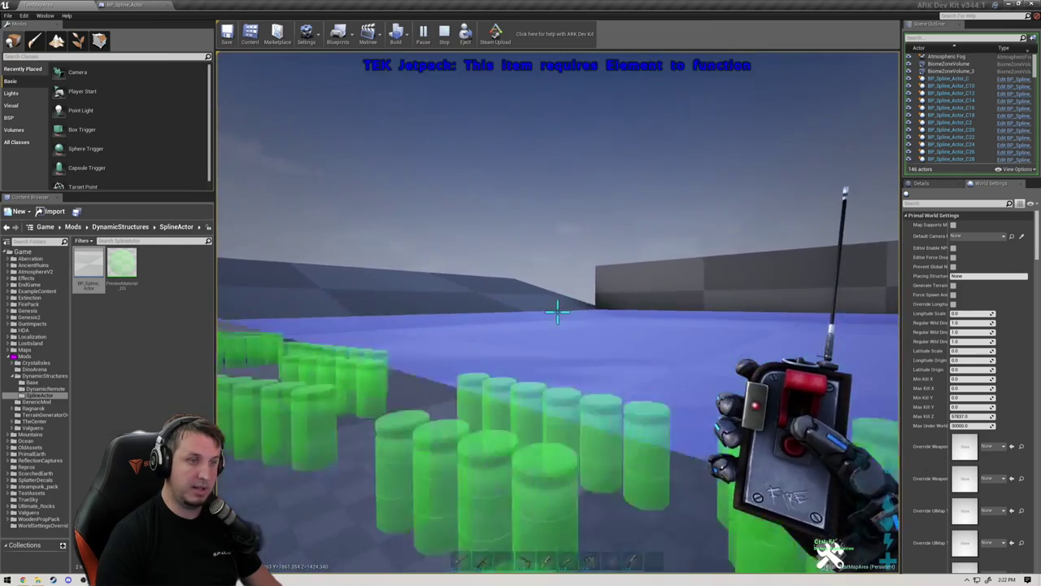
{"action": "key", "text": "a"}
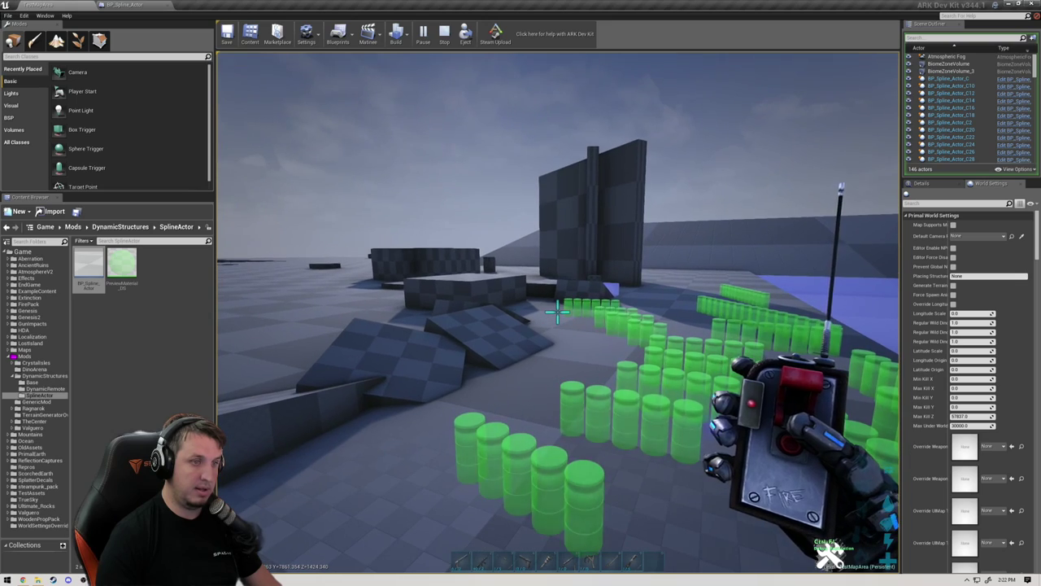
{"action": "left_click_drag", "start_coordinate": [557, 312], "coordinate": [557, 311]}
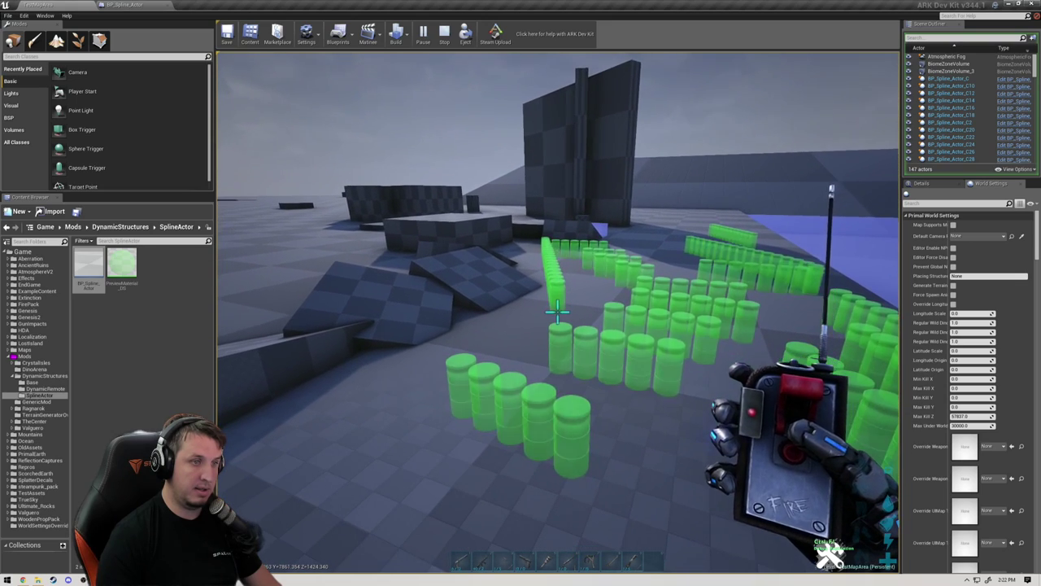
{"action": "key", "text": "s"}
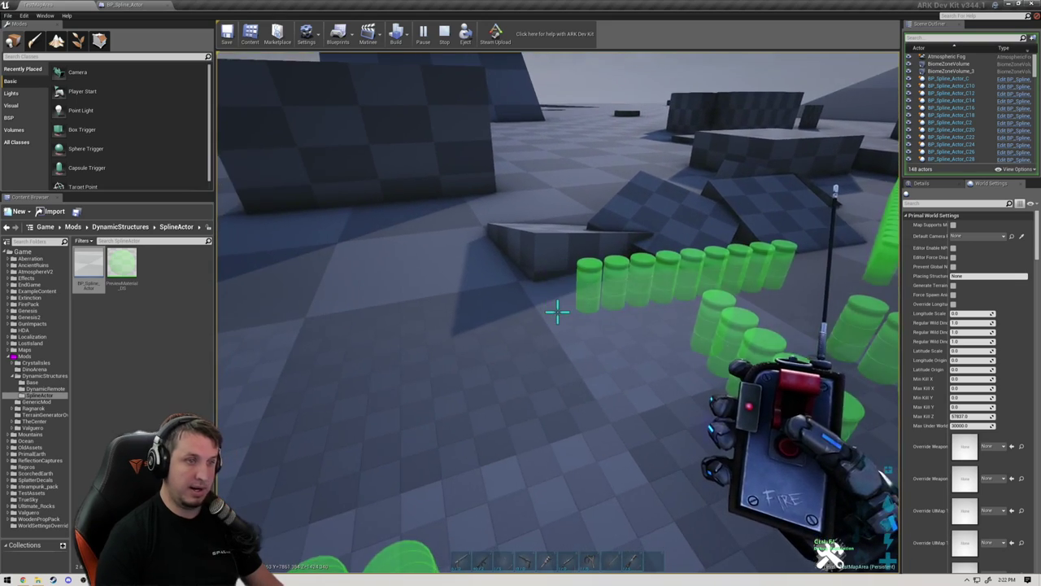
{"action": "key", "text": "w"}
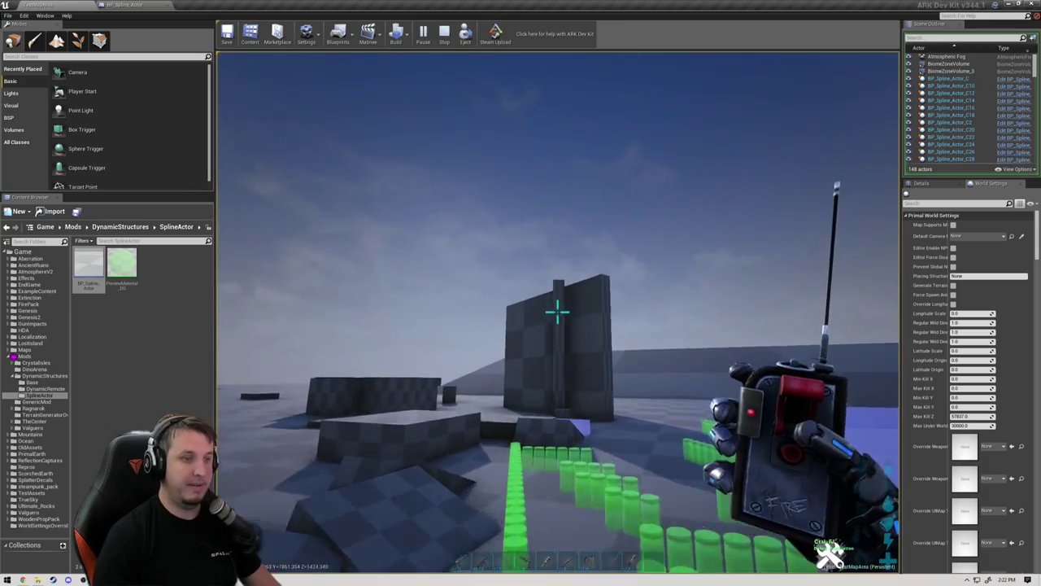
{"action": "key", "text": "w"}
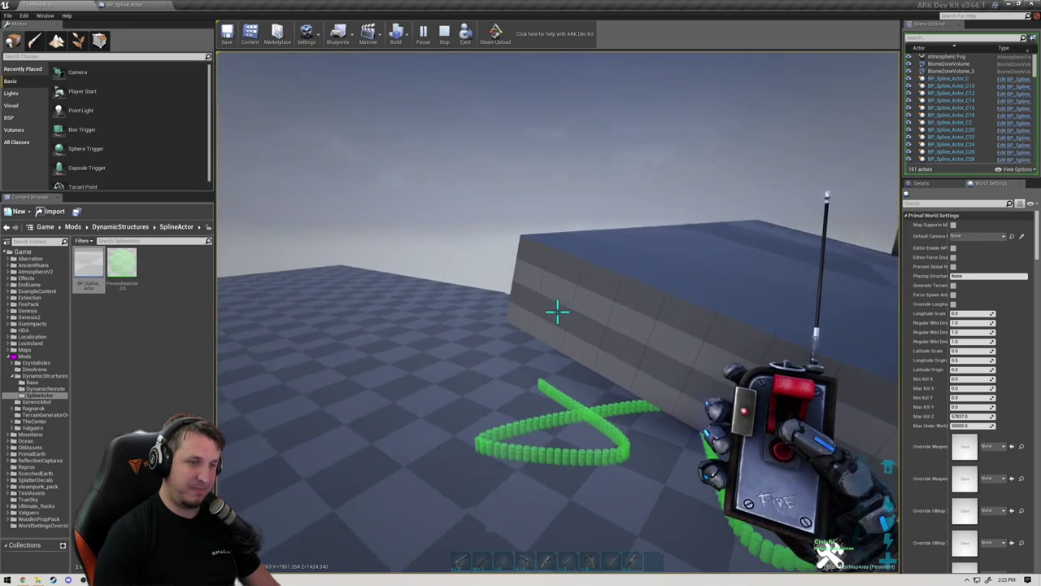
Step: Examine how the winding fence crosses the edges of the large sloped platform, from above, beside and underneath it
{"action": "key", "text": "w"}
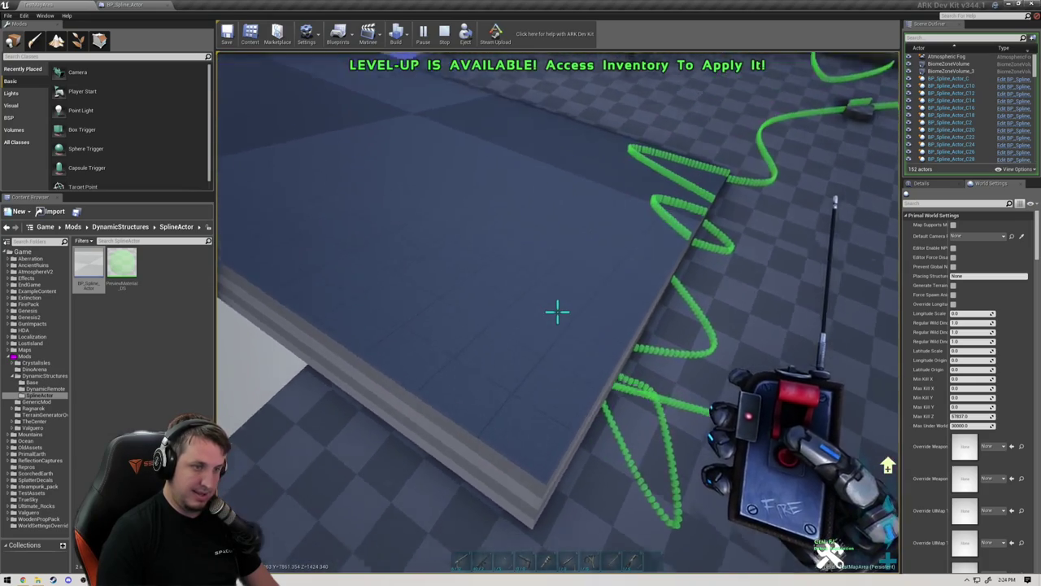
{"action": "key", "text": "w"}
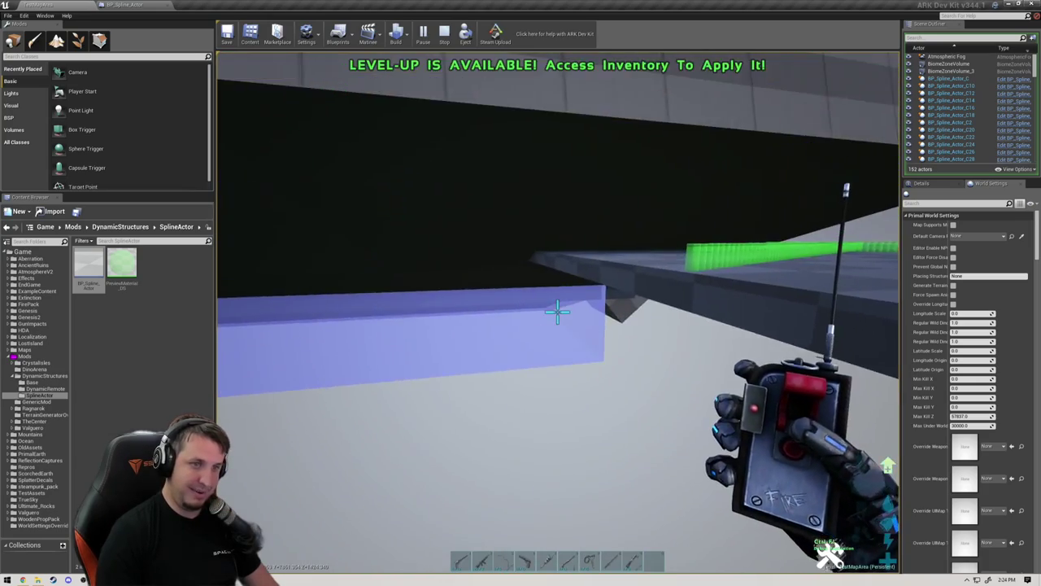
{"action": "key", "text": "w"}
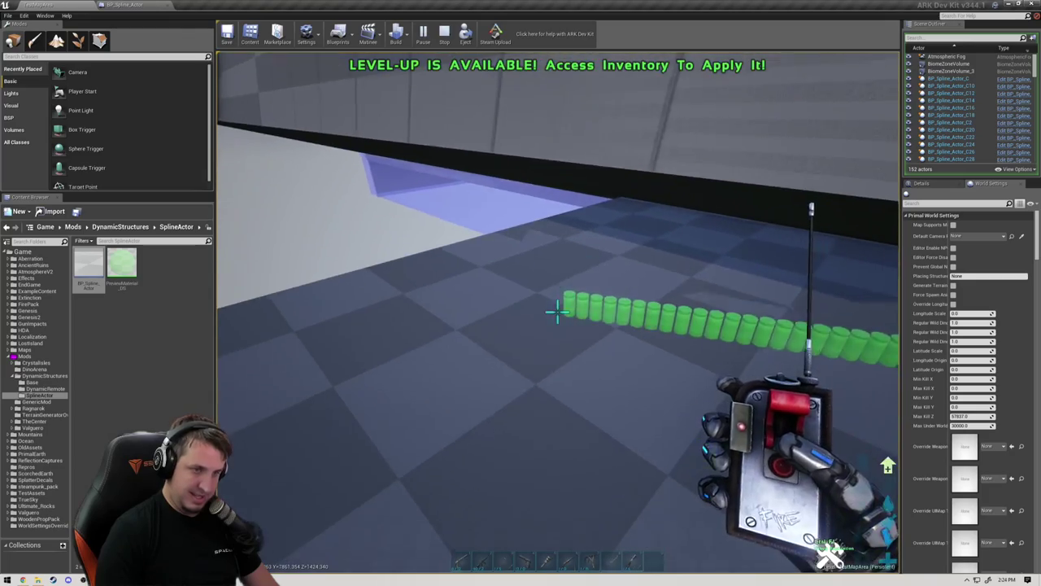
{"action": "key", "text": "a"}
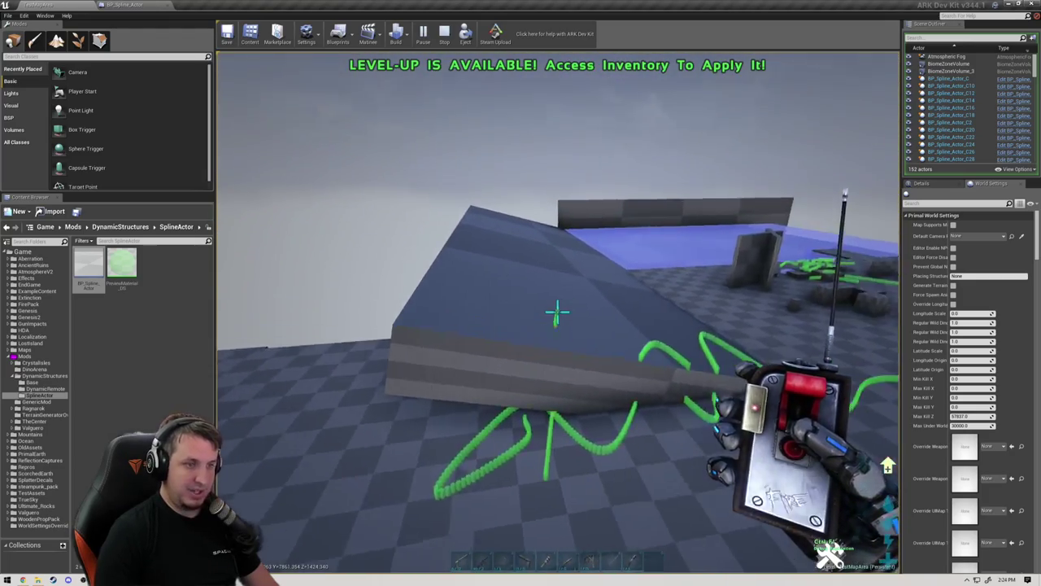
{"action": "key", "text": "w"}
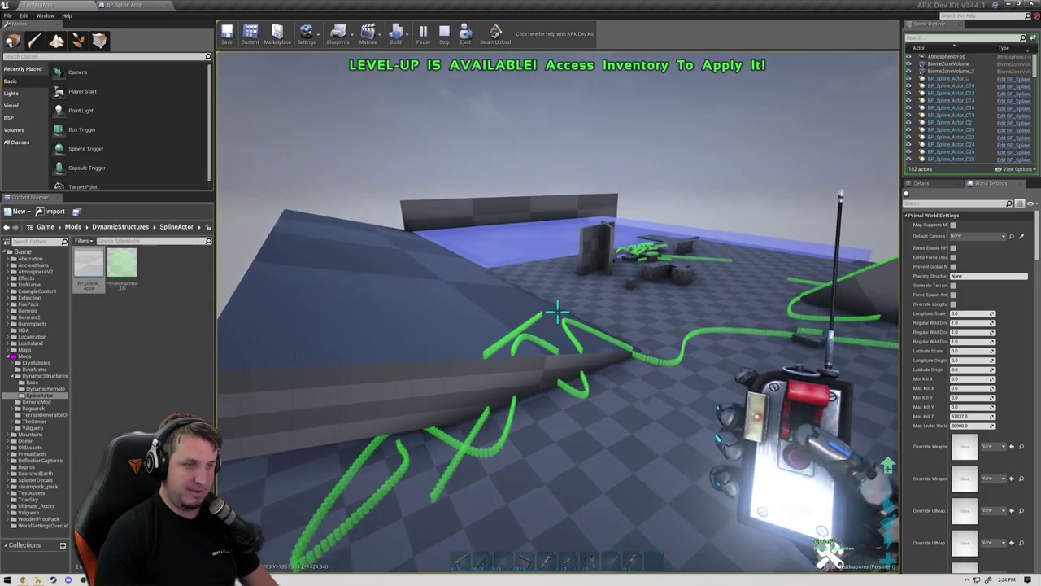
{"action": "key", "text": "d"}
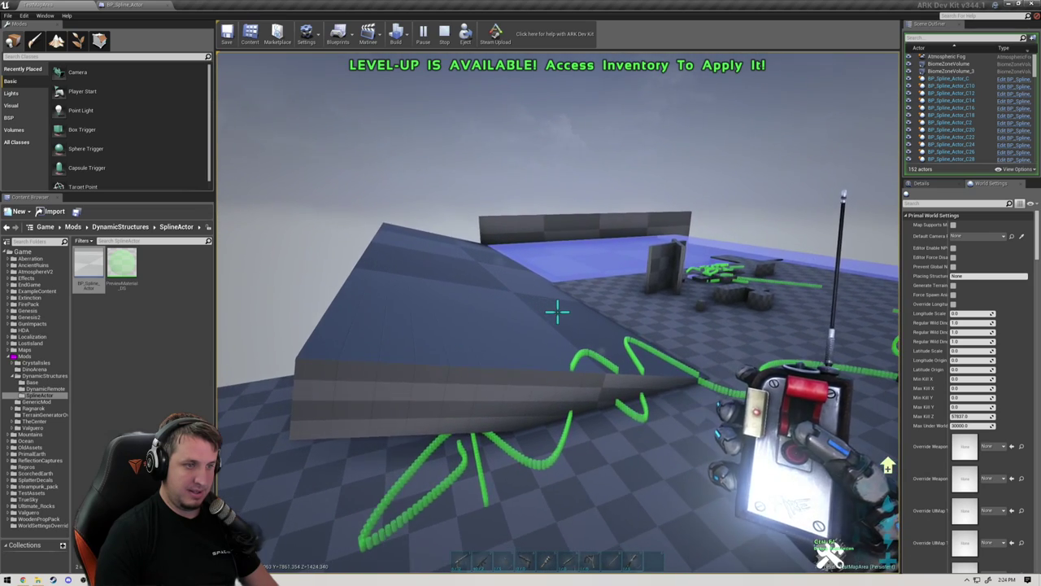
{"action": "key", "text": "a"}
{"action": "key", "text": "w"}
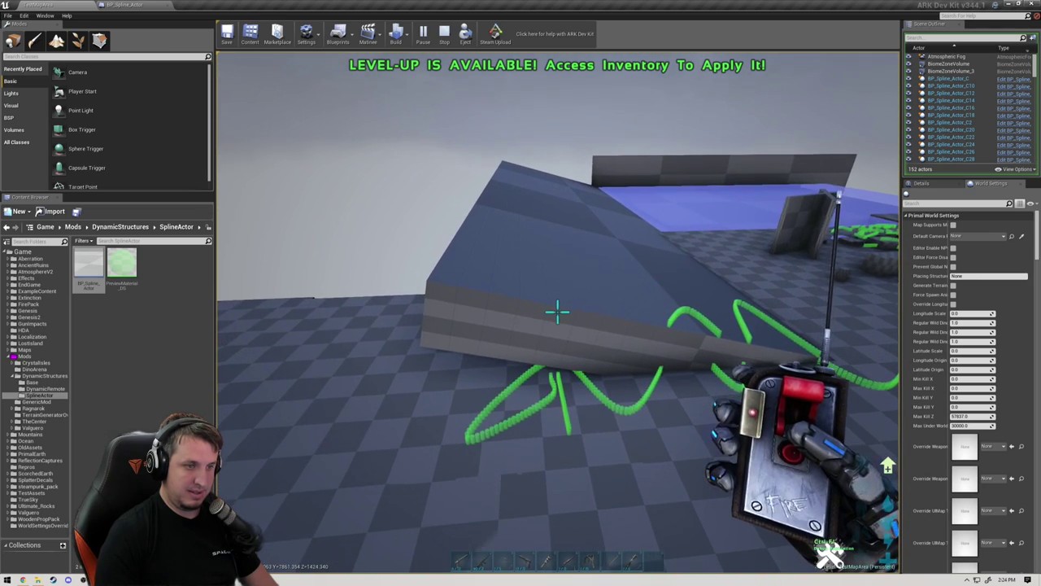
{"action": "key", "text": "space"}
{"action": "key", "text": "a"}
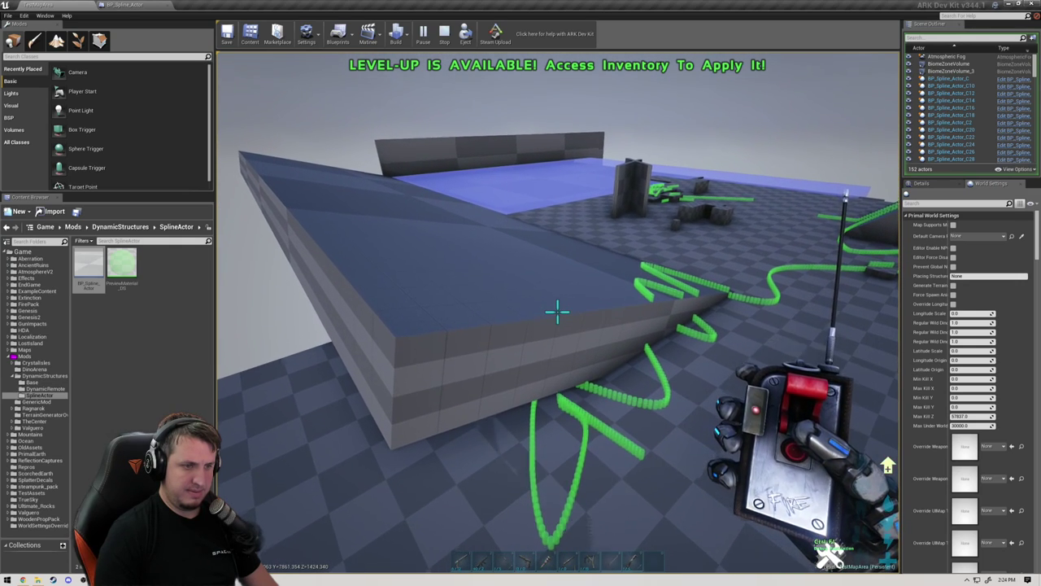
Step: Check BP_Spline_Actor's event graph and its list of debug objects, then return to the running play session
{"action": "key", "text": "shift+F1"}
{"action": "left_click", "coordinate": [124, 5]}
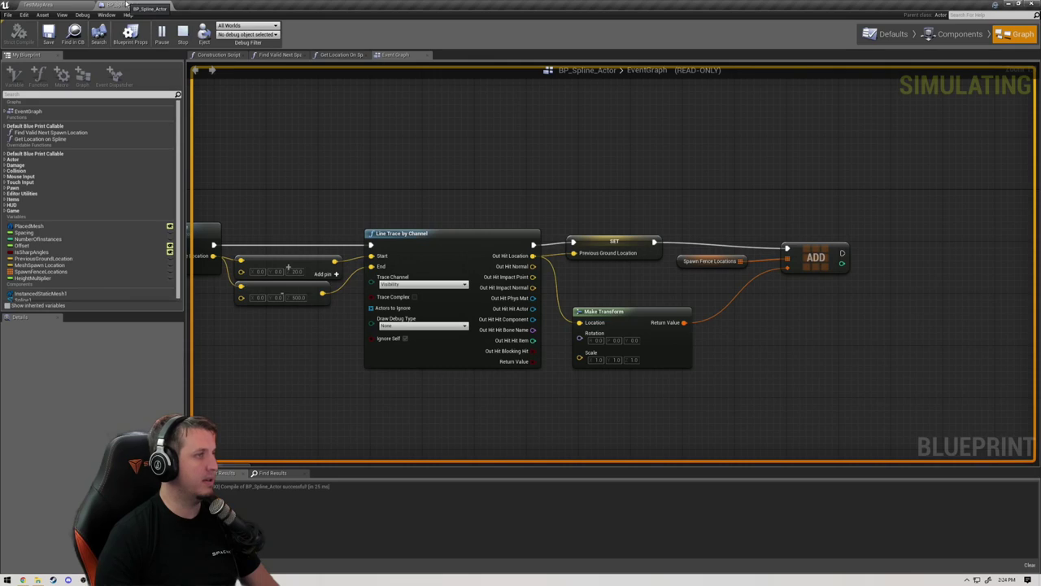
{"action": "left_click", "coordinate": [248, 34]}
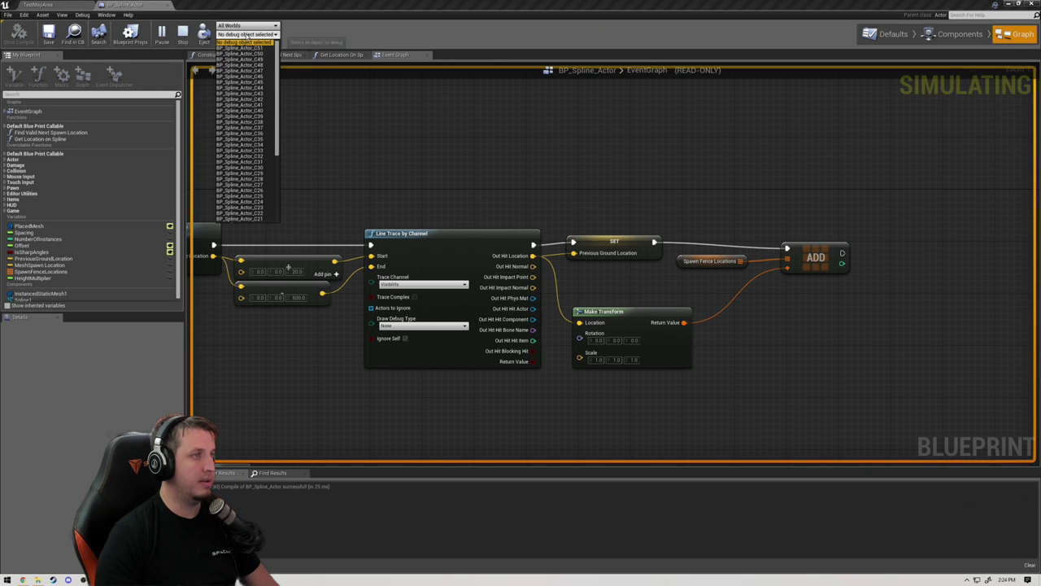
{"action": "left_click", "coordinate": [37, 5]}
{"action": "left_click", "coordinate": [549, 201]}
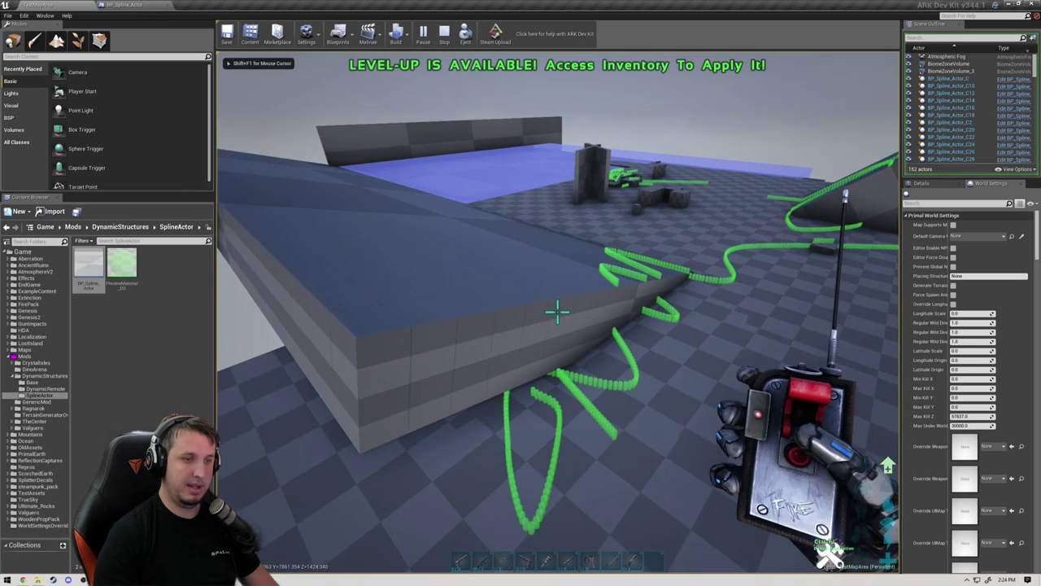
{"action": "key", "text": "shift+F1"}
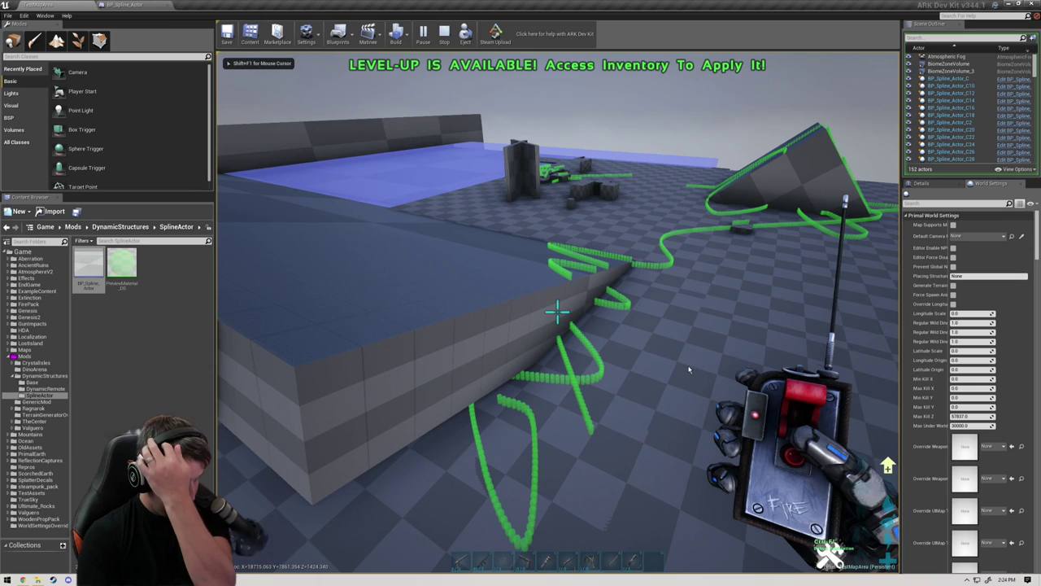
Step: Restart the play session and rerun the cheat gcm, Dynamic Remote giveitem and SetCheatPlayer 0 commands from the console history
{"action": "key", "text": "Escape"}
{"action": "right_click", "coordinate": [719, 472]}
{"action": "left_click", "coordinate": [742, 444]}
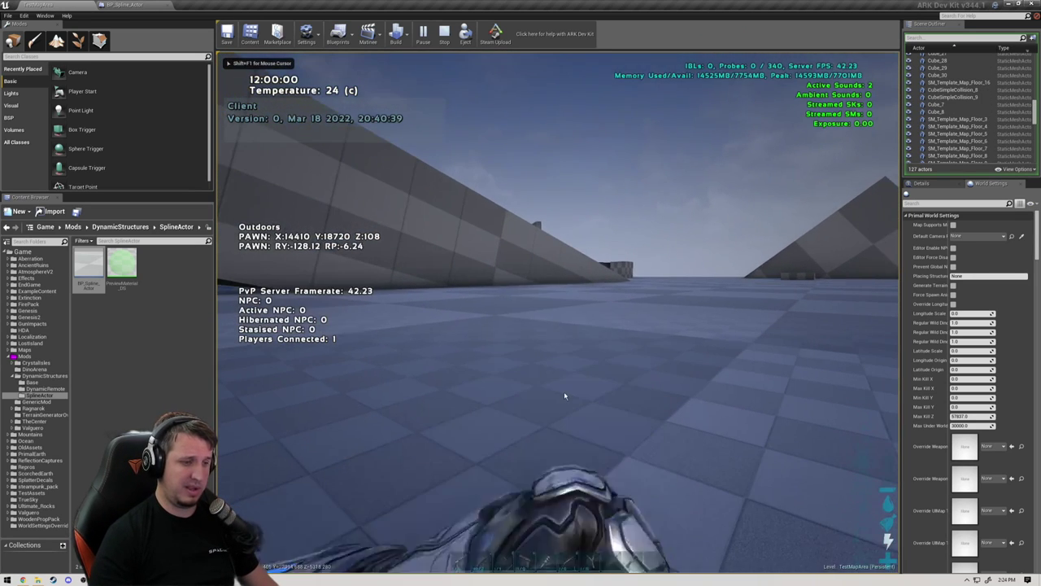
{"action": "key", "text": "Tab"}
{"action": "key", "text": "Up"}
{"action": "key", "text": "Up"}
{"action": "key", "text": "Up"}
{"action": "key", "text": "Return"}
{"action": "key", "text": "Tab"}
{"action": "key", "text": "Up"}
{"action": "key", "text": "Up"}
{"action": "key", "text": "Up"}
{"action": "key", "text": "Return"}
{"action": "key", "text": "Tab"}
{"action": "key", "text": "Up"}
{"action": "key", "text": "Up"}
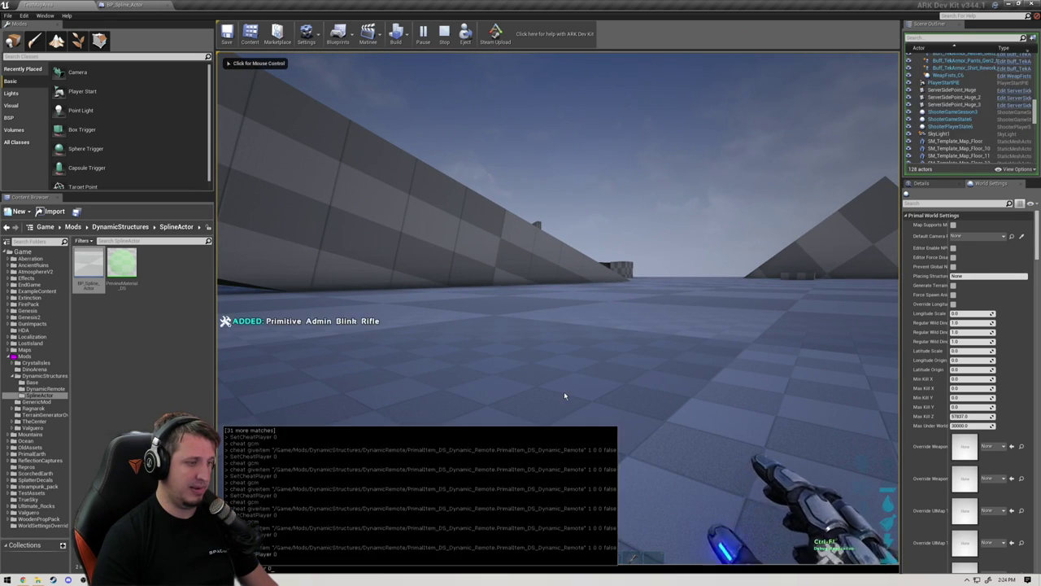
{"action": "key", "text": "Return"}
Step: Equip the Dynamic Remote from the bottom of the character's inventory
{"action": "key", "text": "i"}
{"action": "scroll", "coordinate": [456, 337], "scroll_direction": "down", "scroll_amount": 5}
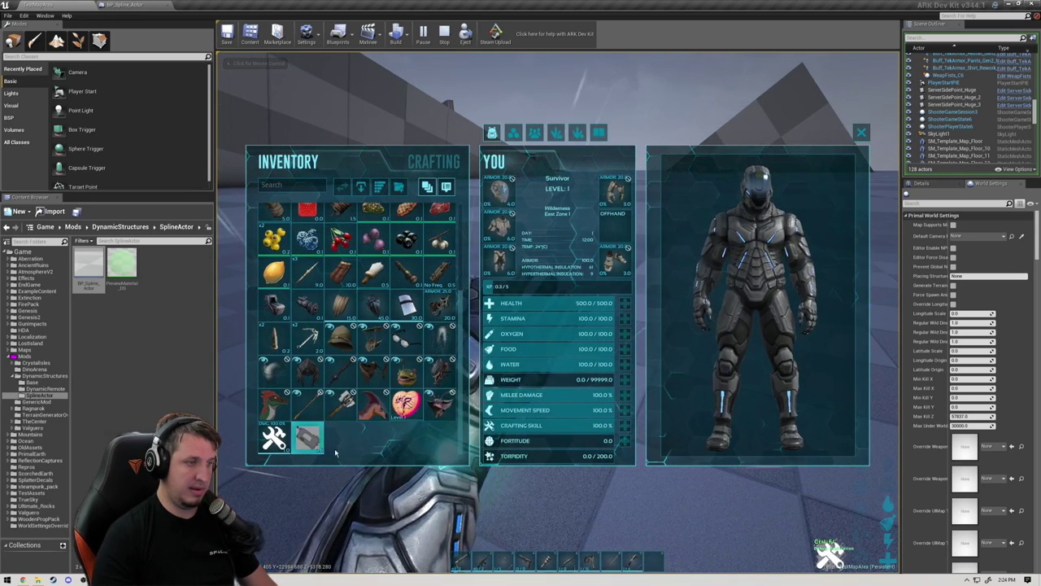
{"action": "double_click", "coordinate": [314, 442]}
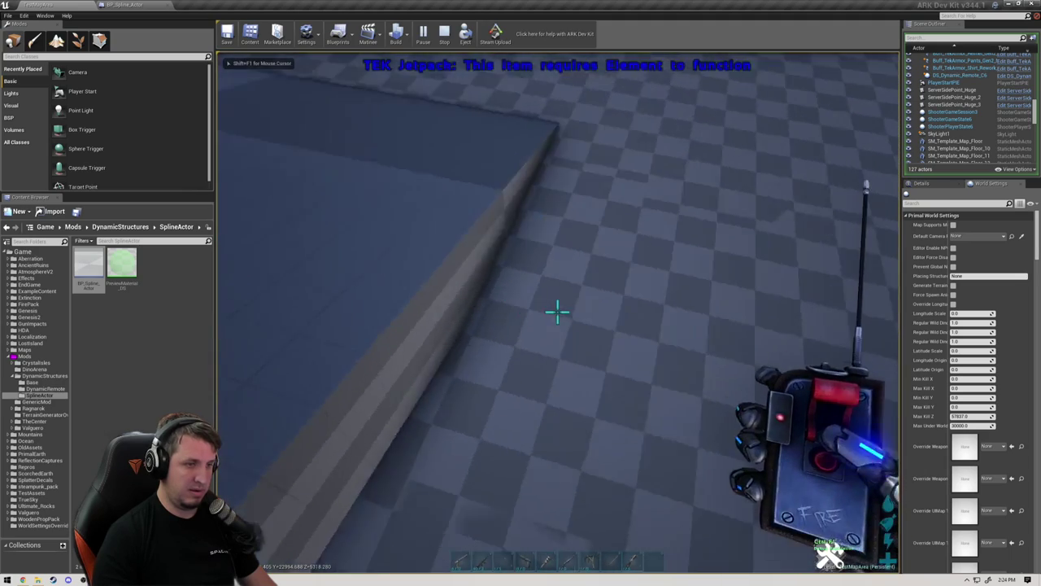
Step: Lay a fence across the edge between the large sloped platform and the floor, with straight and curved sections on both levels
{"action": "left_click", "coordinate": [557, 312]}
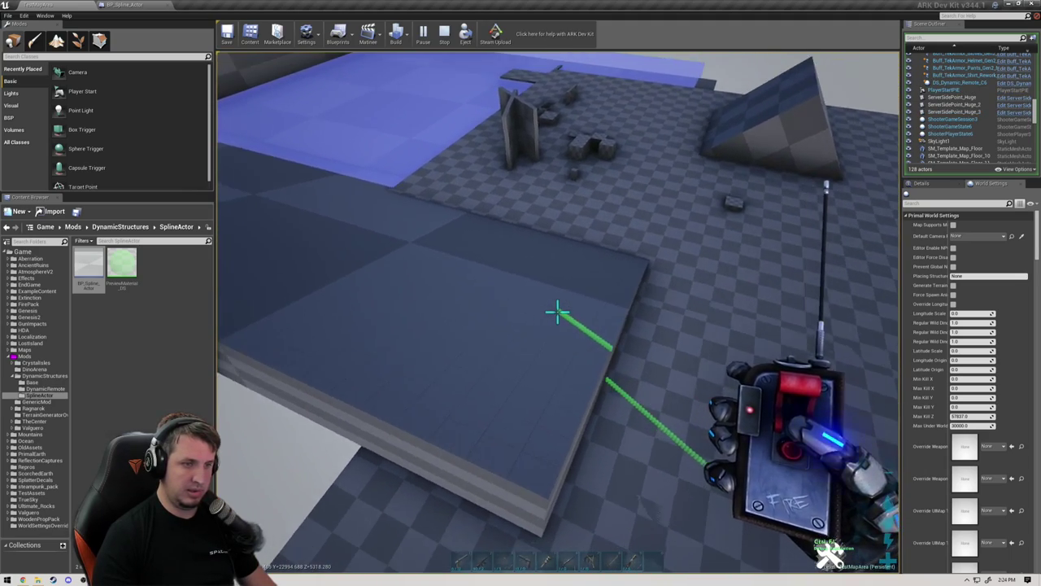
{"action": "key", "text": "d"}
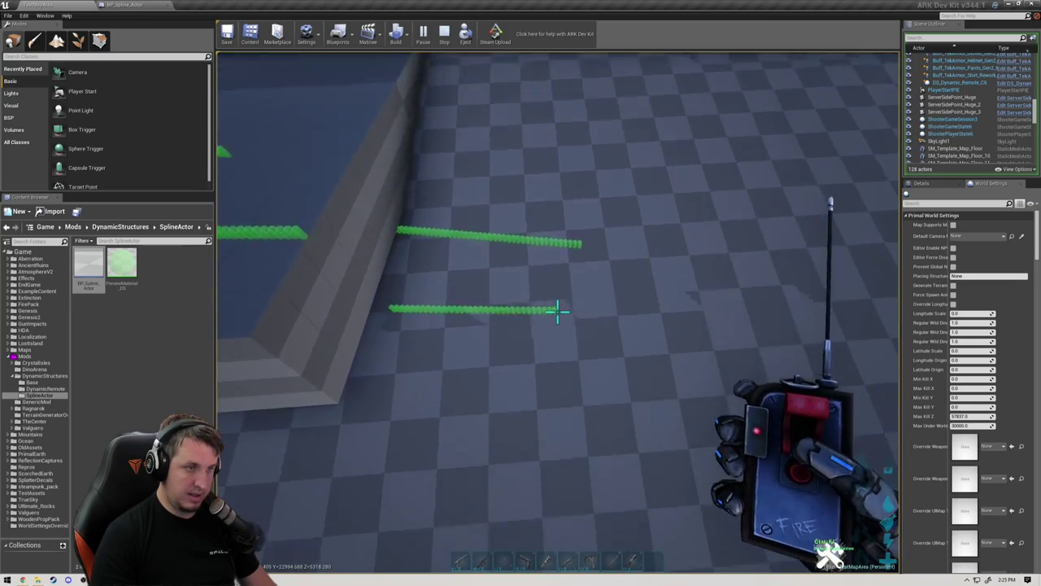
{"action": "left_click", "coordinate": [557, 312]}
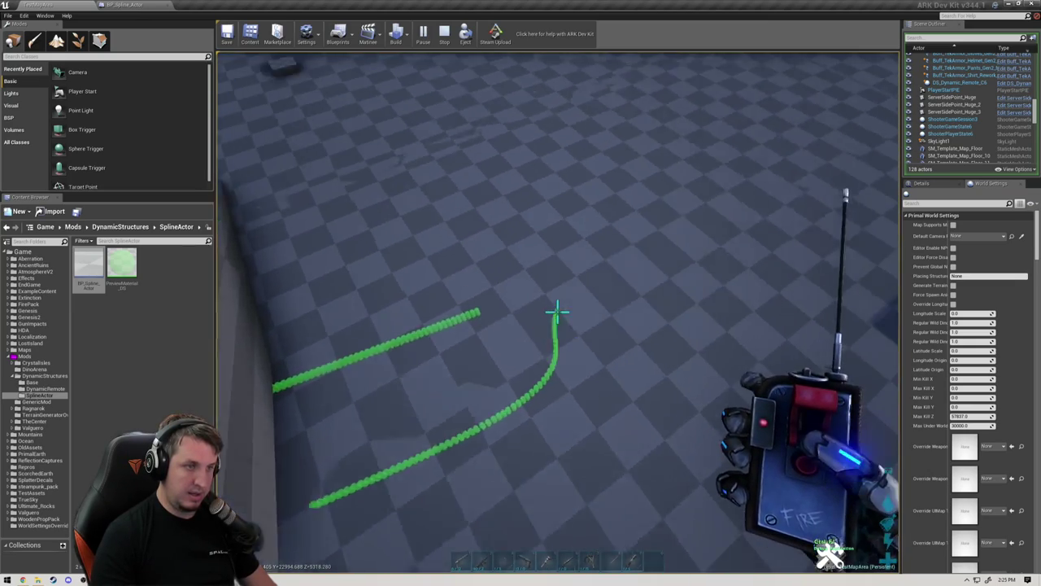
{"action": "left_click", "coordinate": [558, 312]}
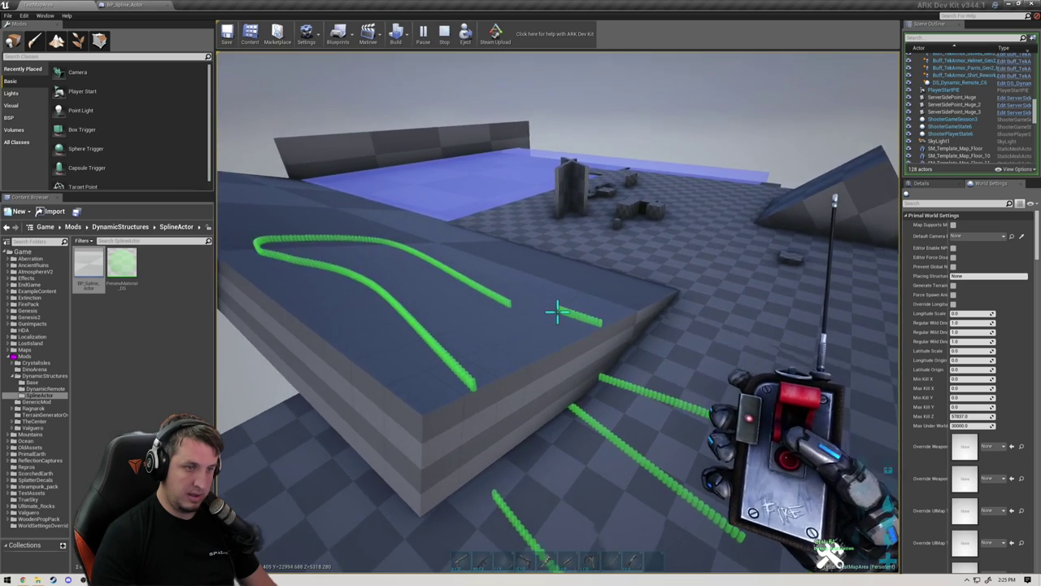
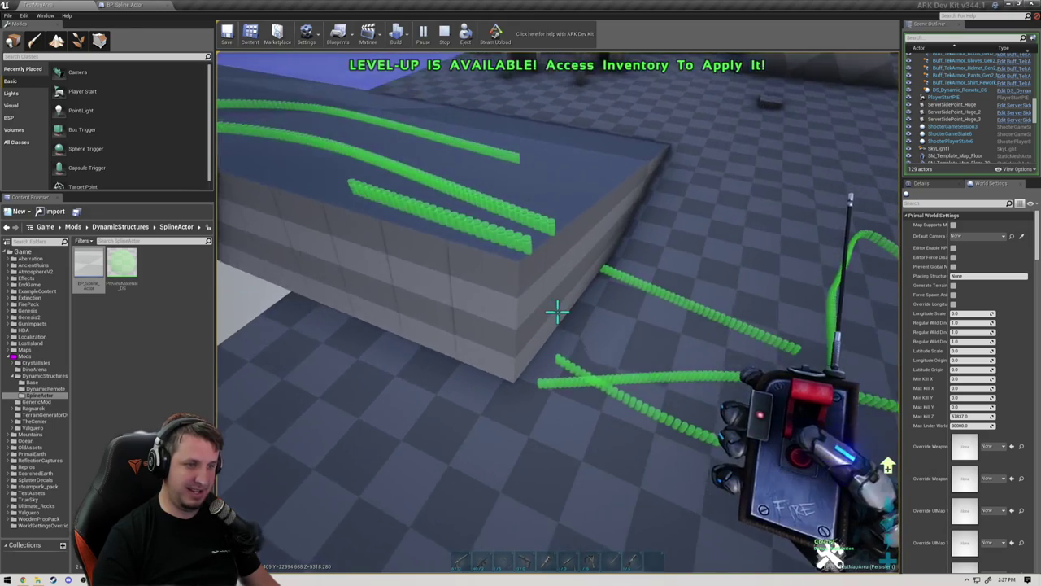
{"action": "key", "text": "w"}
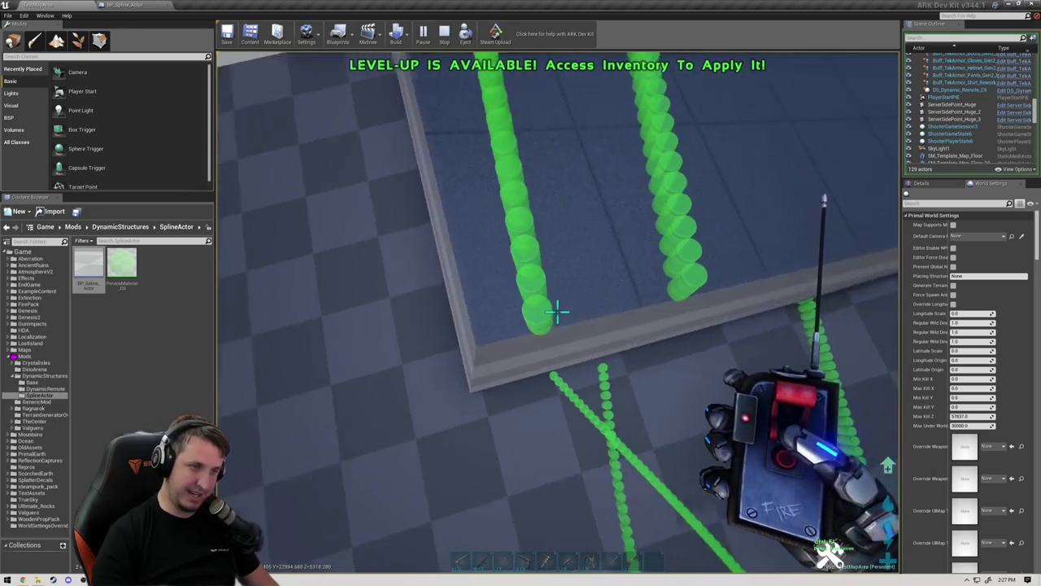
{"action": "key", "text": "s"}
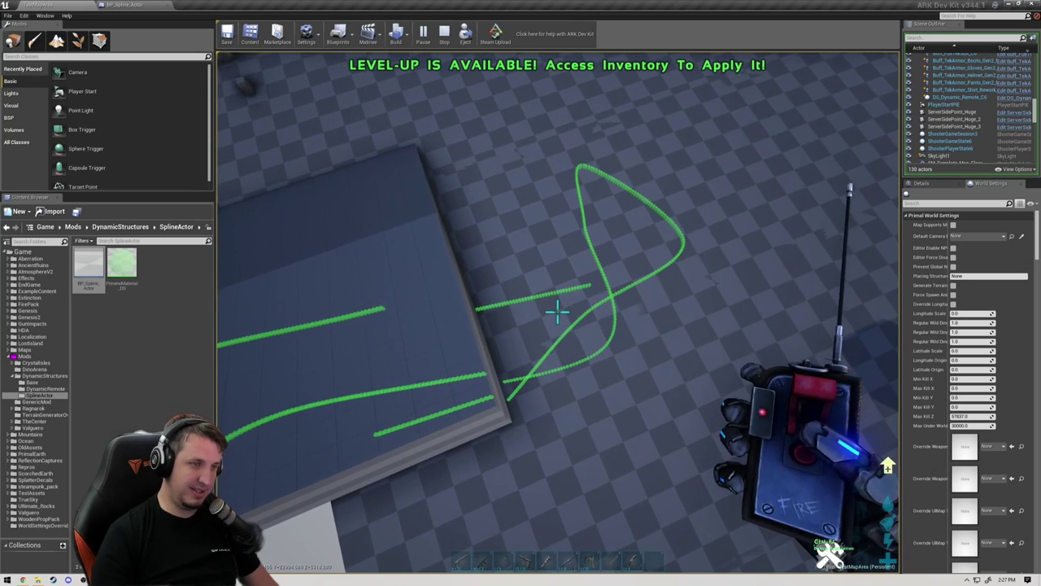
Step: Lay further fence sections over the platform's edges and onto the open checkered floor, including sharp changes of direction
{"action": "left_click", "coordinate": [558, 311]}
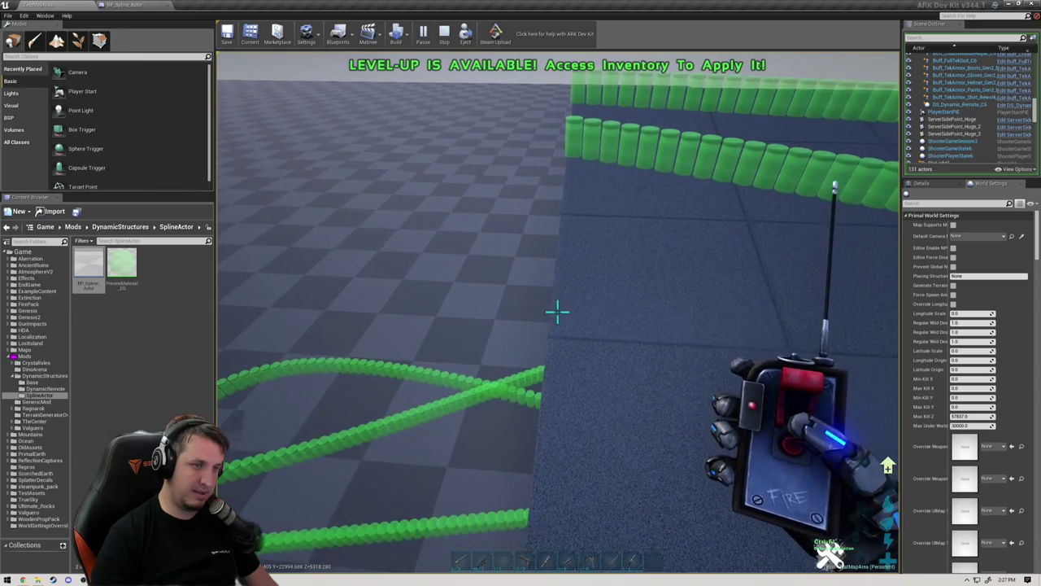
{"action": "left_click", "coordinate": [557, 312]}
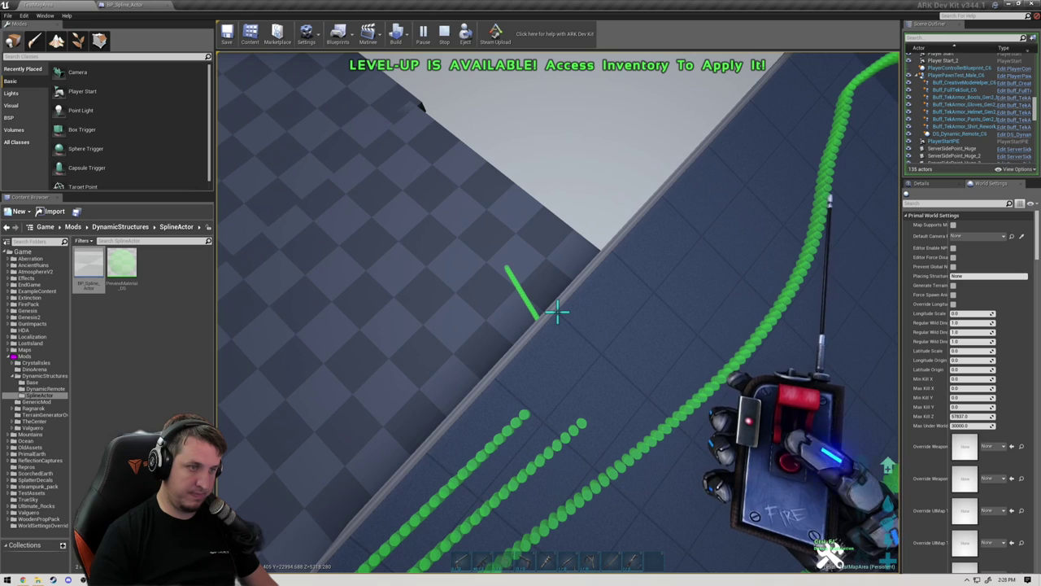
{"action": "left_click", "coordinate": [557, 312]}
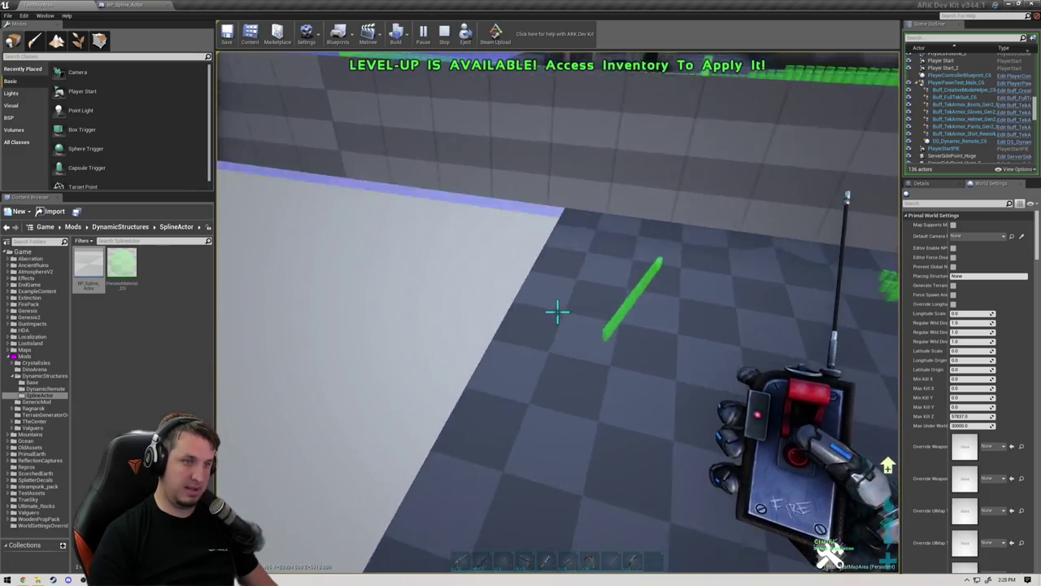
{"action": "left_click", "coordinate": [557, 312]}
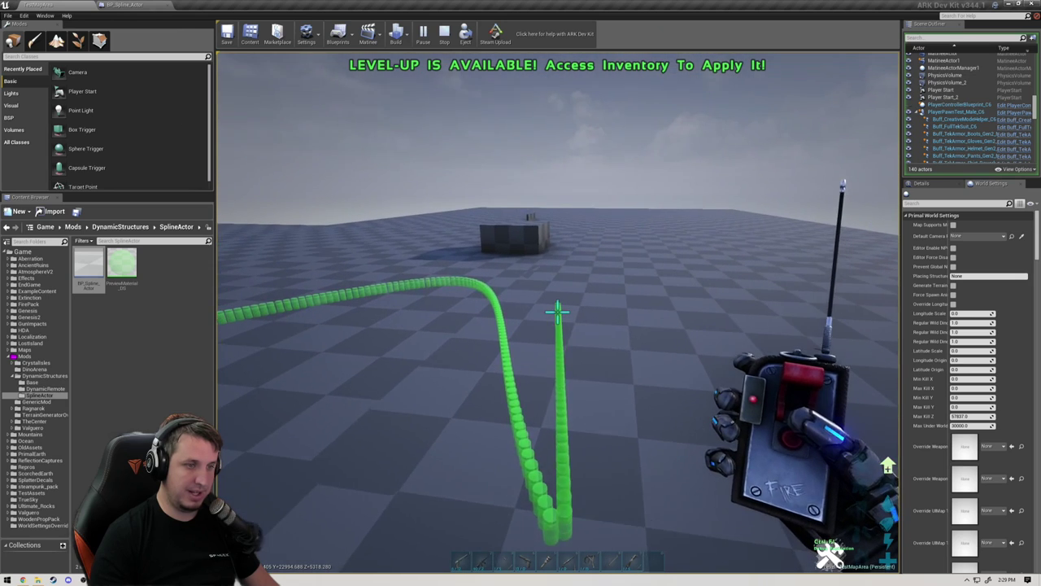
{"action": "left_click", "coordinate": [558, 311]}
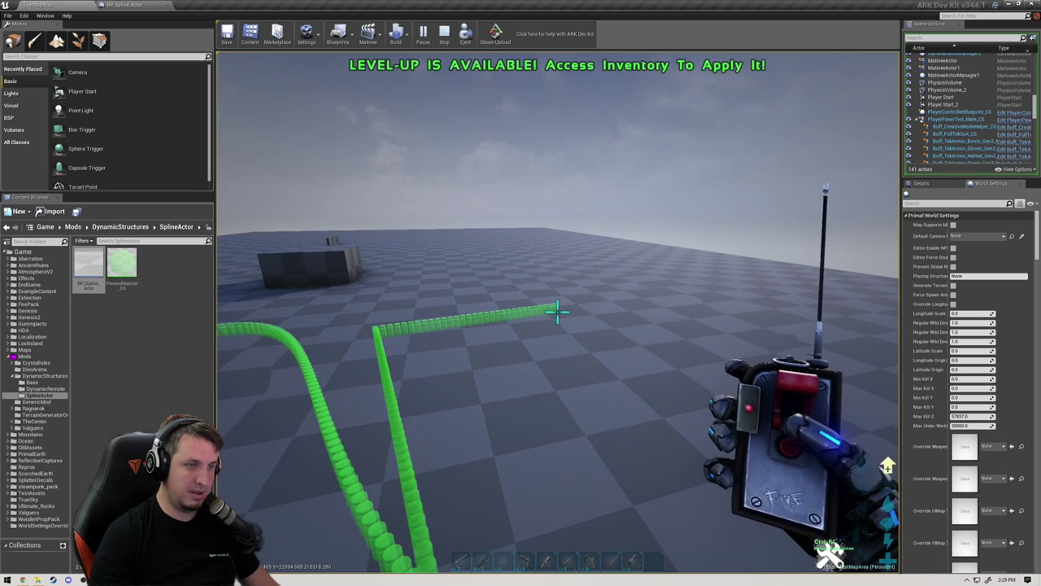
Step: Lay a sharp-cornered triangular fence on the open floor, a curved fence loop around it and a separate teardrop-shaped loop beside it
{"action": "left_click", "coordinate": [558, 311]}
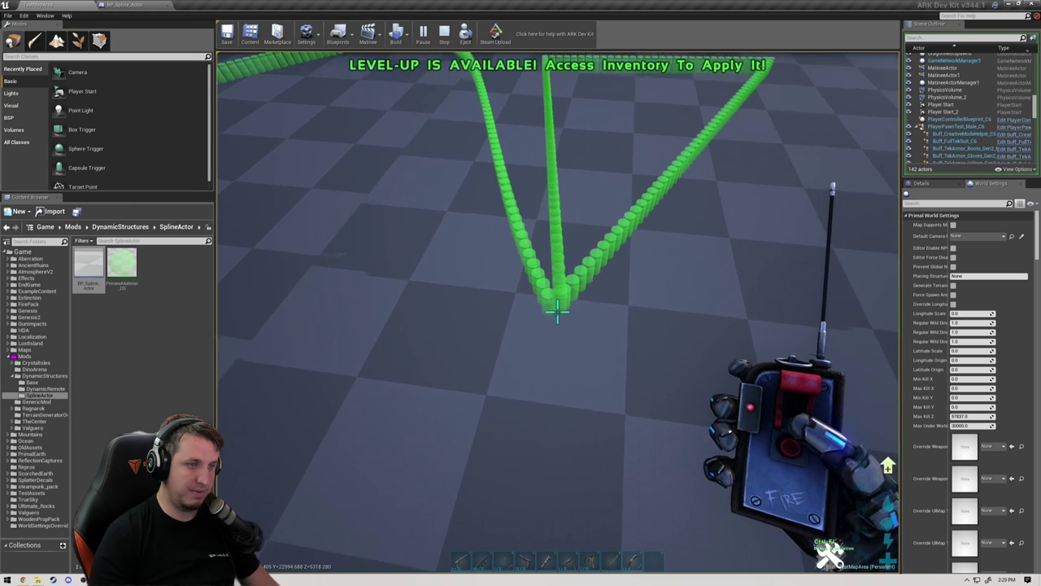
{"action": "left_click", "coordinate": [558, 311]}
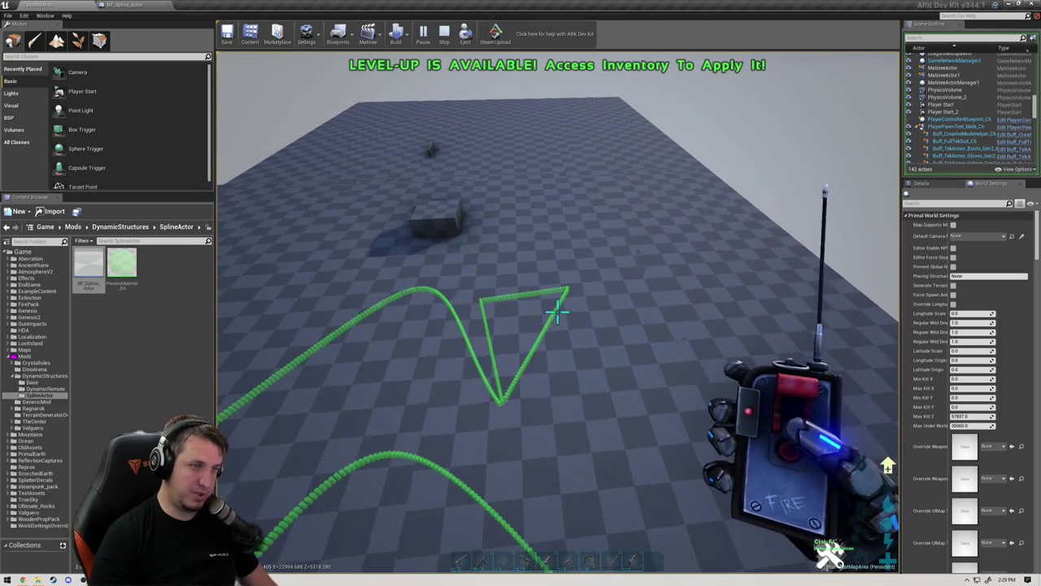
{"action": "left_click", "coordinate": [557, 312]}
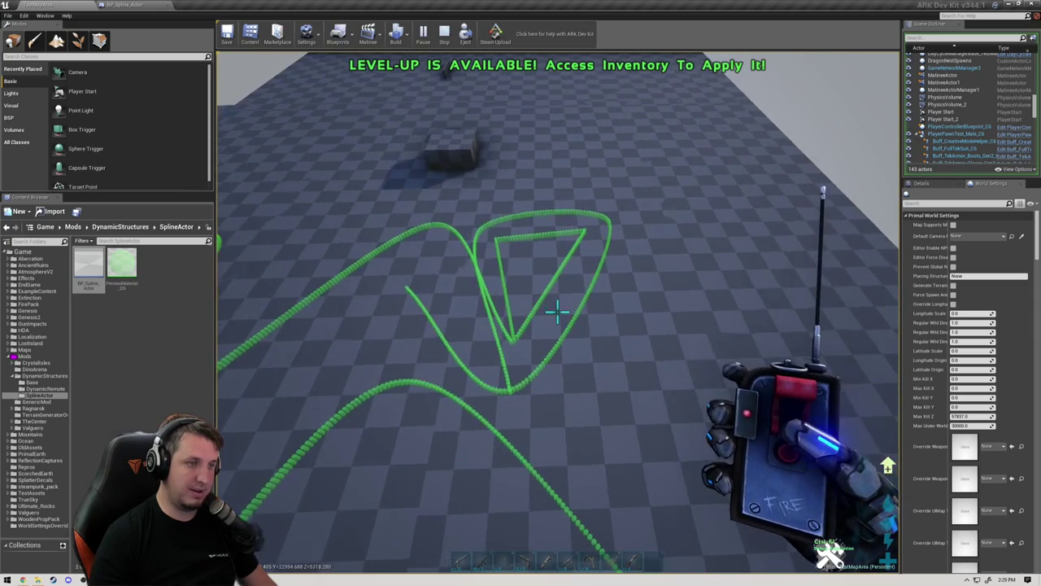
{"action": "left_click", "coordinate": [557, 311]}
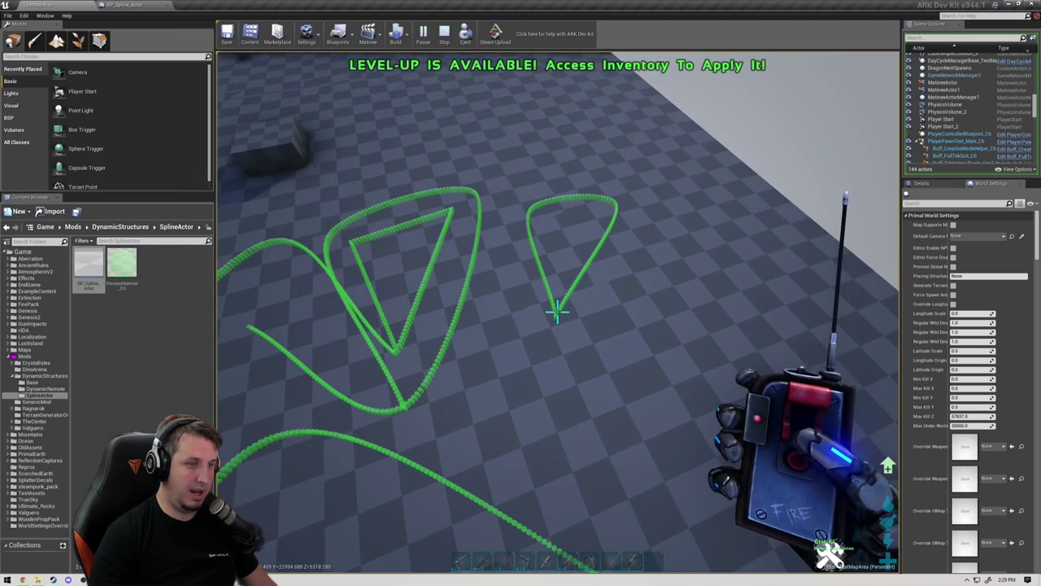
{"action": "left_click", "coordinate": [557, 310]}
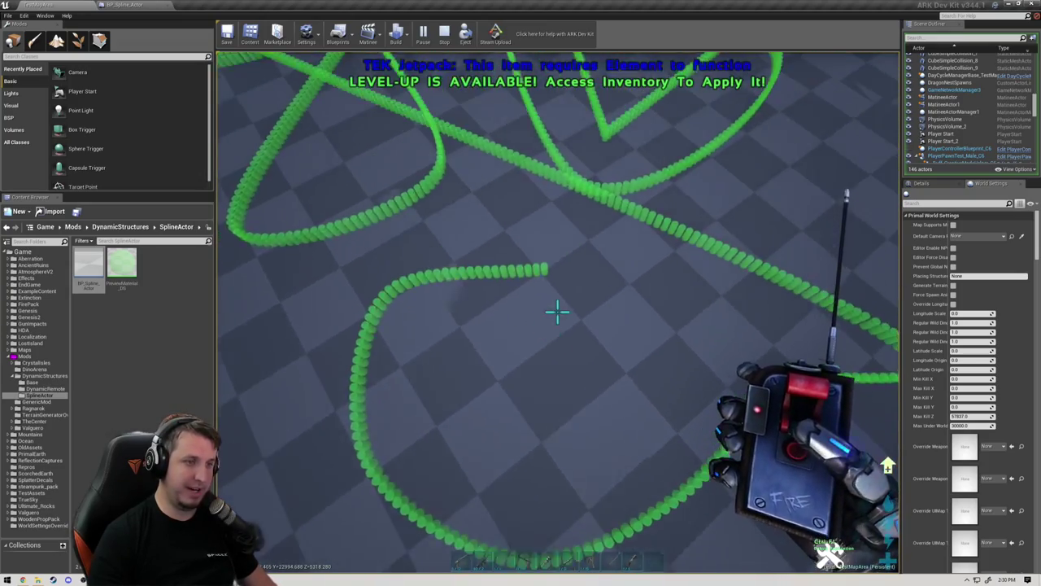
Step: Lay more tightly curving fence sections on the floor near the existing loops and end the play session
{"action": "left_click", "coordinate": [557, 311]}
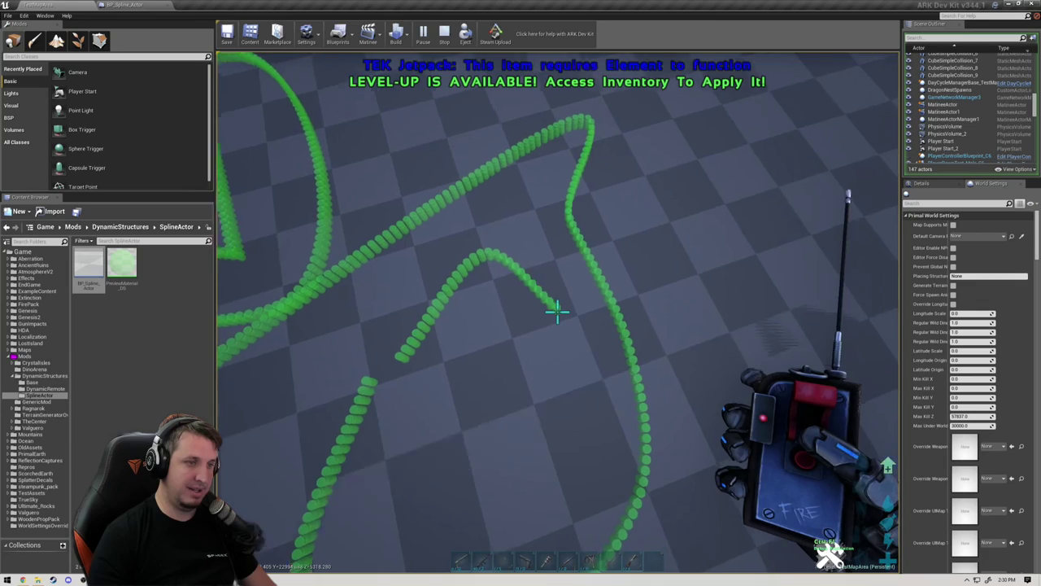
{"action": "left_click_drag", "start_coordinate": [557, 311], "coordinate": [557, 311]}
{"action": "left_click", "coordinate": [557, 312]}
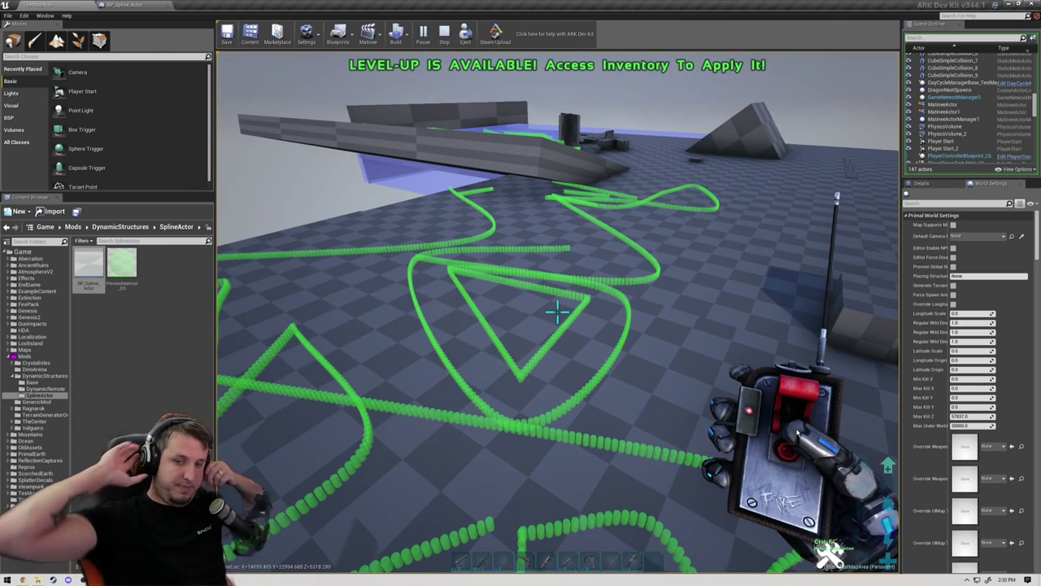
{"action": "key", "text": "Escape"}
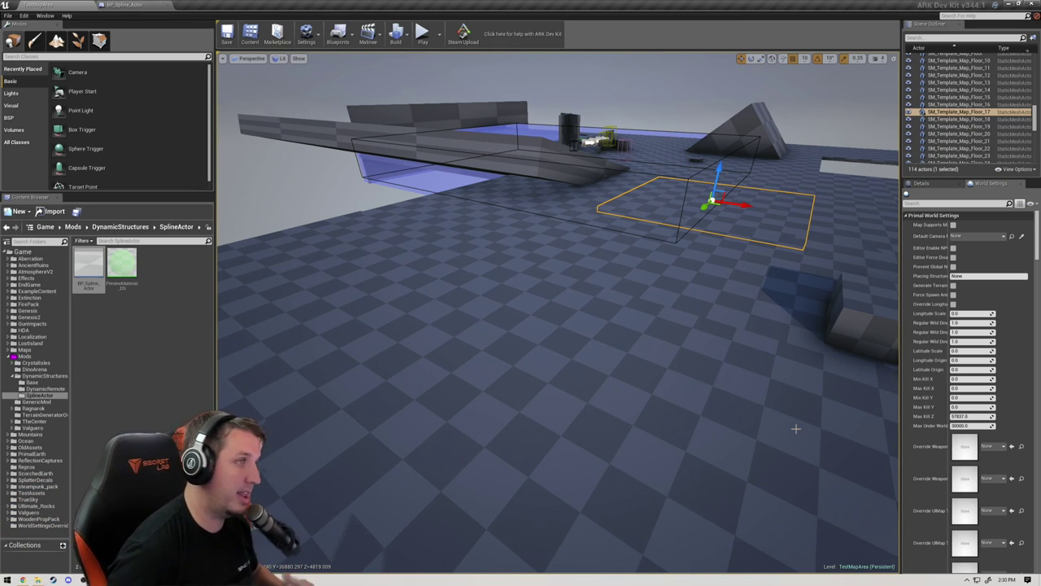
Step: Bring up BP_Spline_Actor's event graph and view its whole node network
{"action": "left_click", "coordinate": [123, 5]}
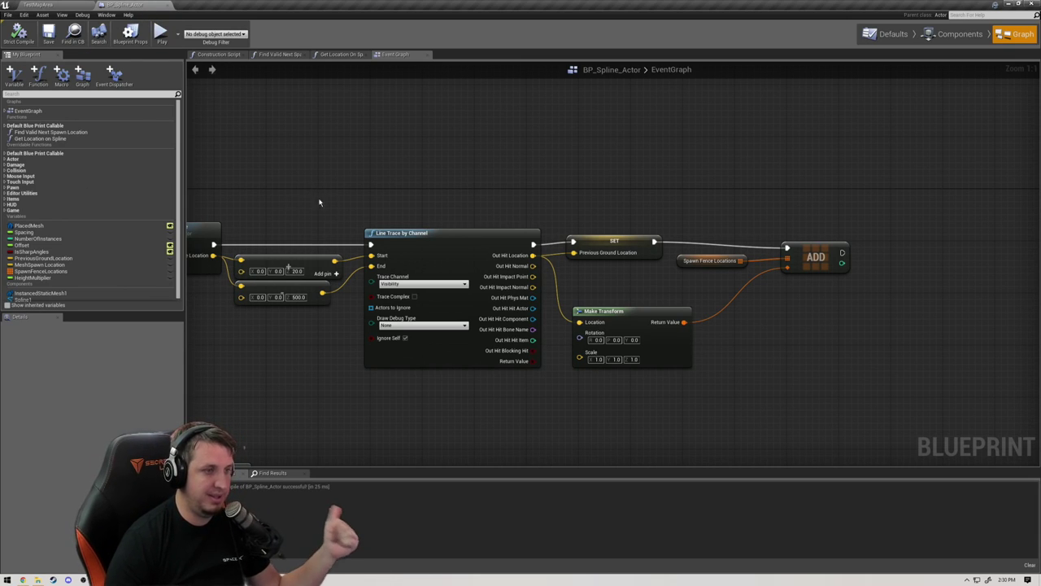
{"action": "scroll", "coordinate": [348, 223], "scroll_direction": "down", "scroll_amount": 9}
{"action": "right_click_drag", "start_coordinate": [346, 264], "coordinate": [642, 334]}
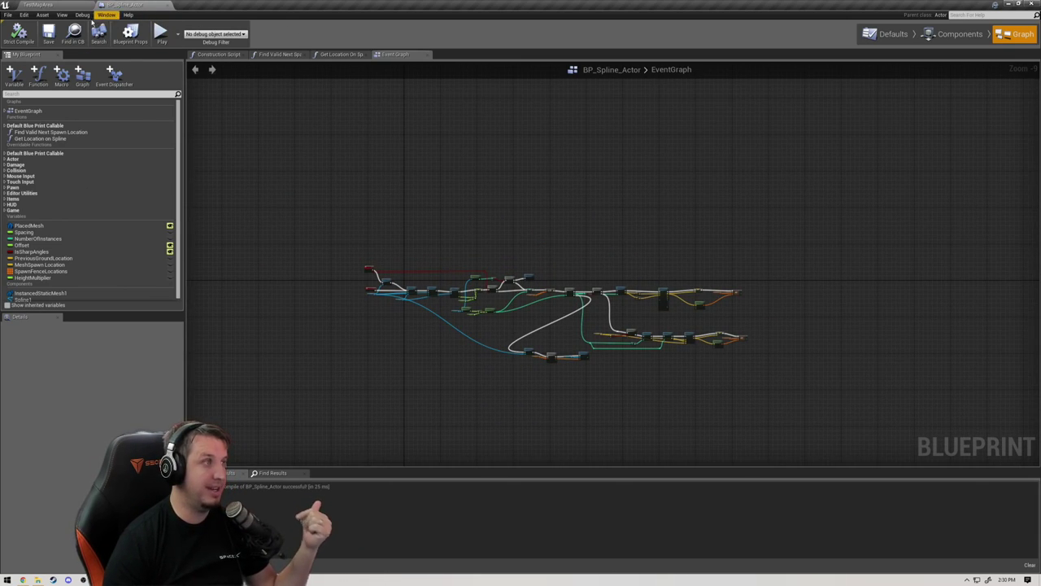
Step: Return to the TestMapArea level and examine the large sloped platform, the obstacles, the steep ramp and the floor tiles beside it
{"action": "left_click", "coordinate": [40, 7]}
{"action": "right_click_drag", "start_coordinate": [393, 151], "coordinate": [351, 80]}
{"action": "key", "text": "w"}
{"action": "left_click", "coordinate": [333, 345]}
{"action": "right_click_drag", "start_coordinate": [333, 346], "coordinate": [343, 434]}
{"action": "key", "text": "a"}
{"action": "right_click_drag", "start_coordinate": [353, 374], "coordinate": [423, 284]}
{"action": "left_click", "coordinate": [543, 298]}
{"action": "key", "text": "d"}
{"action": "right_click_drag", "start_coordinate": [537, 286], "coordinate": [511, 283]}
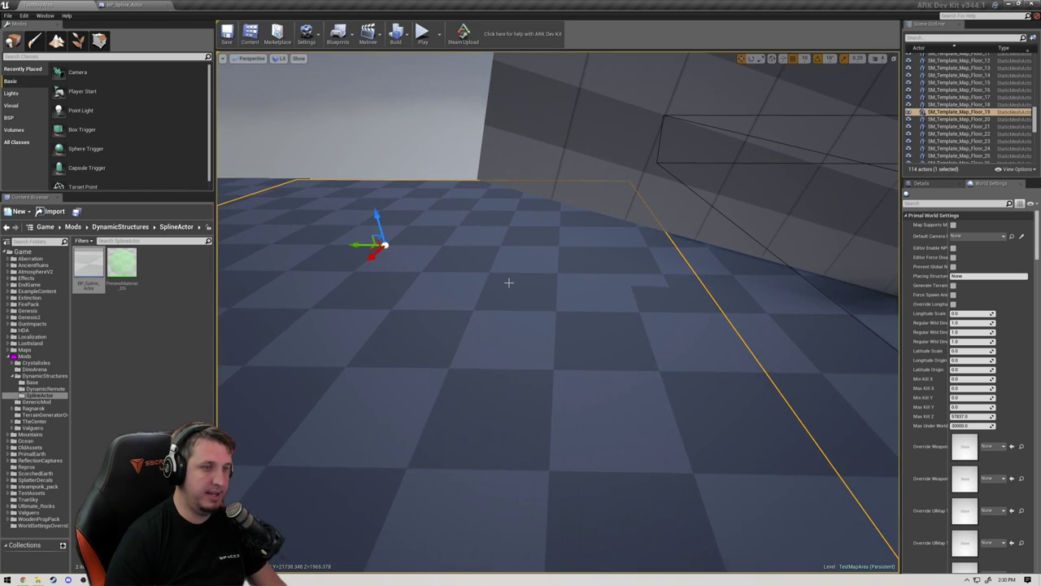
{"action": "key", "text": "s"}
{"action": "mouse_move", "coordinate": [514, 232]}
{"action": "right_mouse_down"}
{"action": "mouse_move", "coordinate": [529, 268]}
{"action": "mouse_move", "coordinate": [511, 232]}
{"action": "right_mouse_up"}
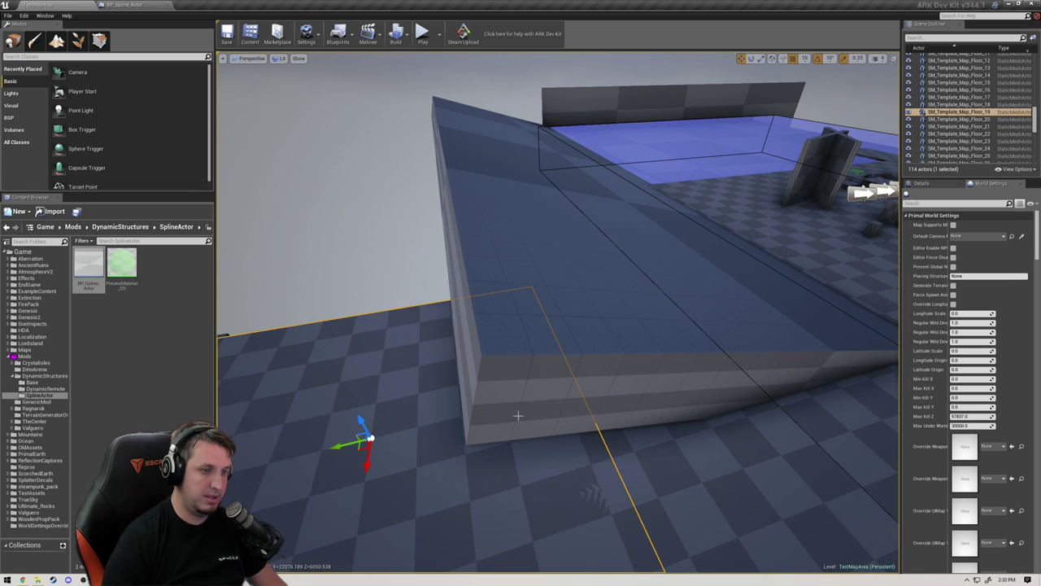
{"action": "right_click_drag", "start_coordinate": [694, 349], "coordinate": [694, 349]}
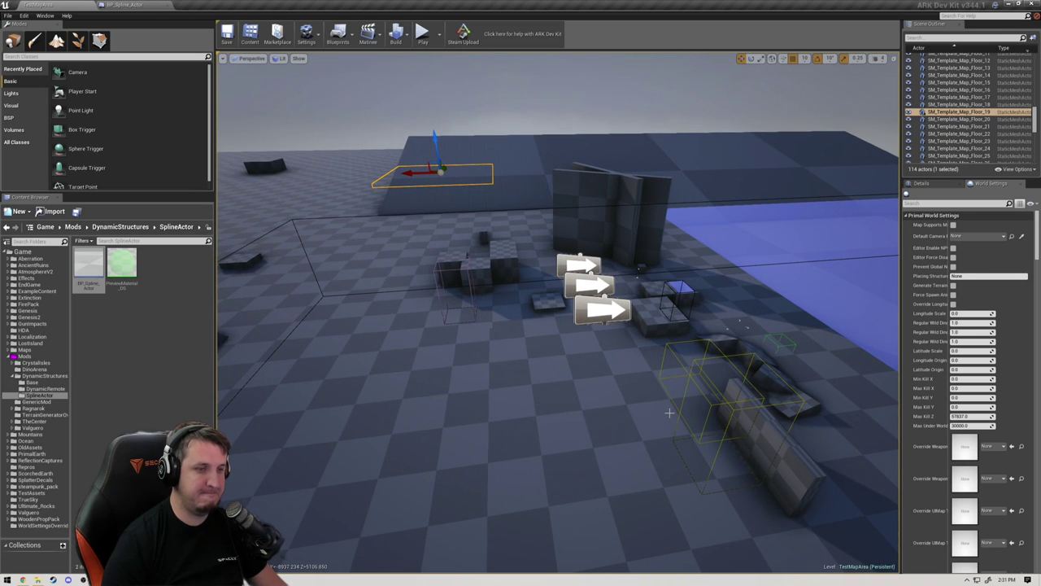
{"action": "right_click_drag", "start_coordinate": [658, 402], "coordinate": [658, 402]}
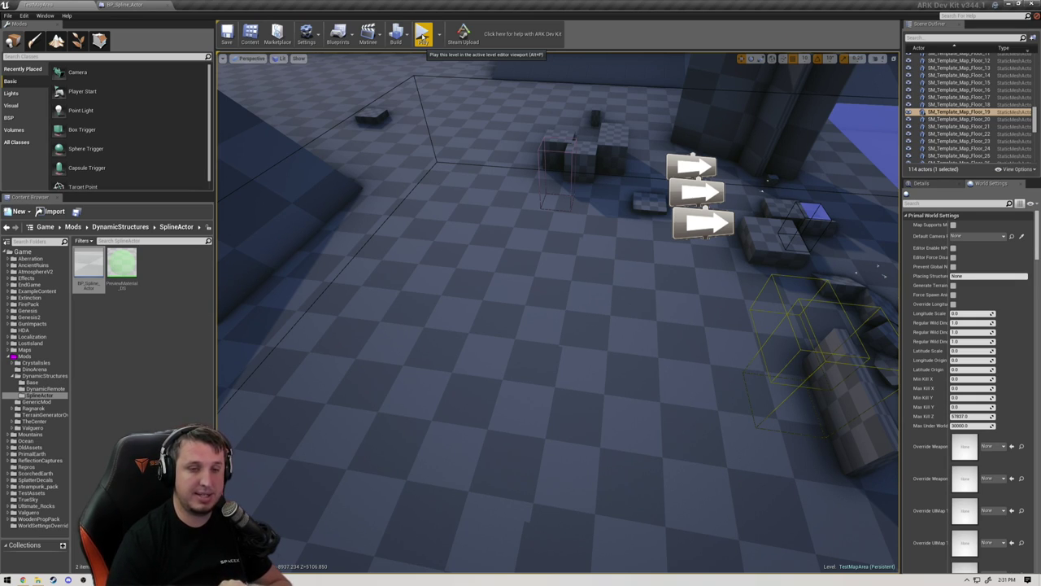
{"action": "right_click_drag", "start_coordinate": [440, 187], "coordinate": [350, 132]}
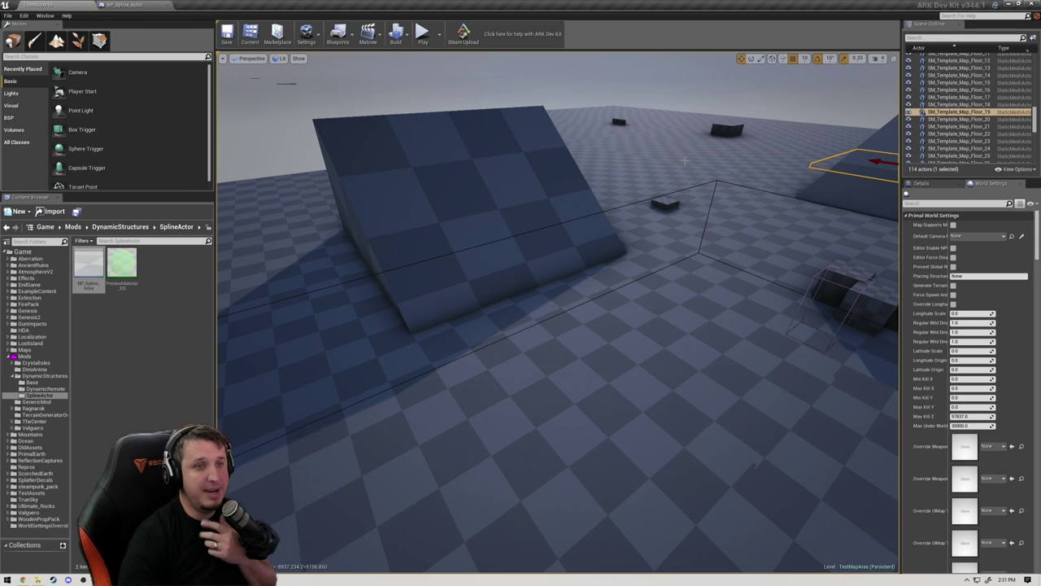
{"action": "left_click", "coordinate": [715, 176]}
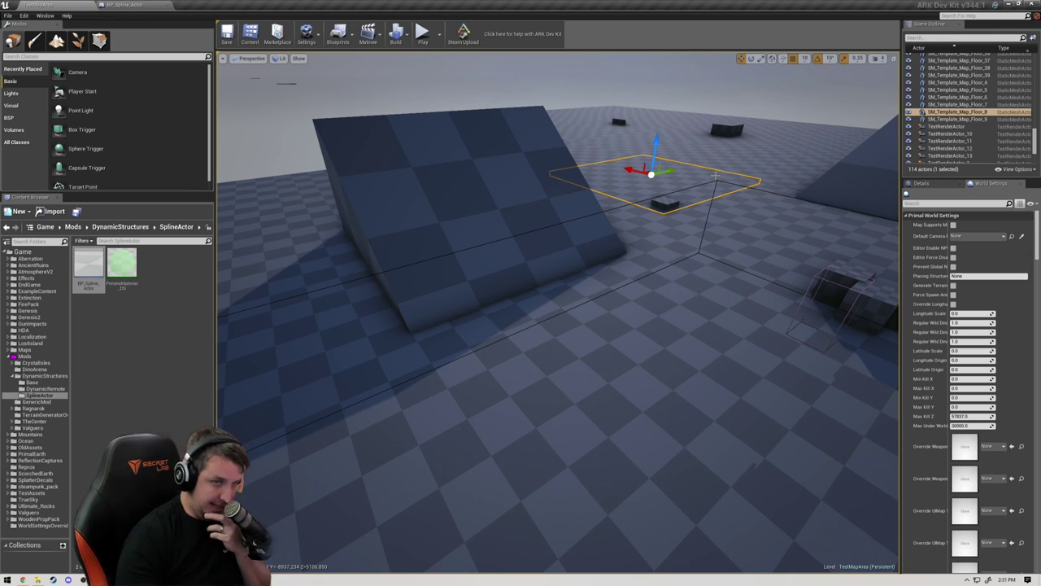
{"action": "left_click", "coordinate": [728, 174]}
{"action": "left_click", "coordinate": [698, 246]}
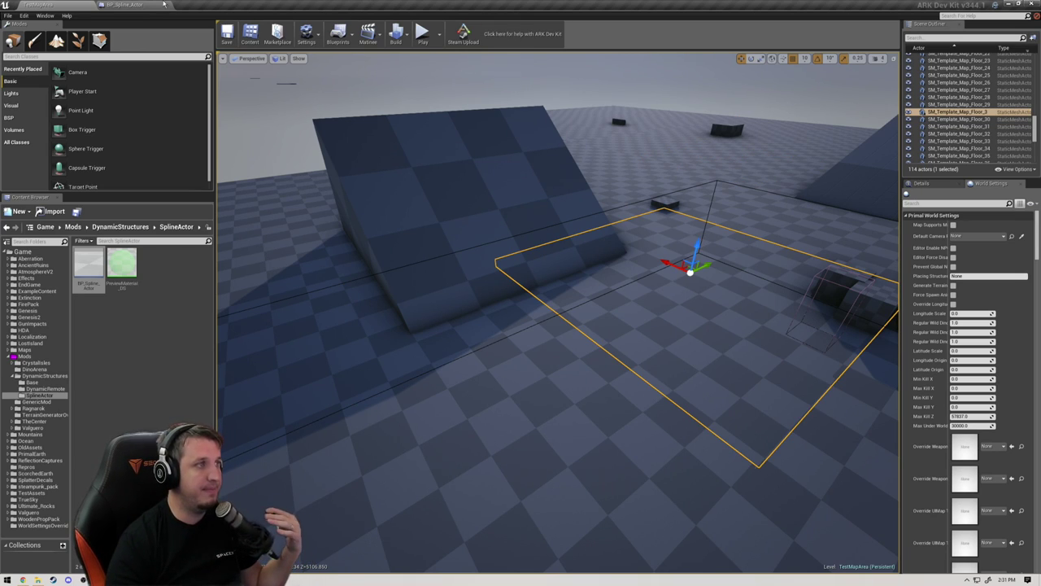
Step: Review in BP_Spline_Actor's event graph how SpawnFenceLocations is filled by the For Loop and used to add the mesh instances
{"action": "left_click", "coordinate": [147, 6]}
{"action": "scroll", "coordinate": [437, 261], "scroll_direction": "up", "scroll_amount": 5}
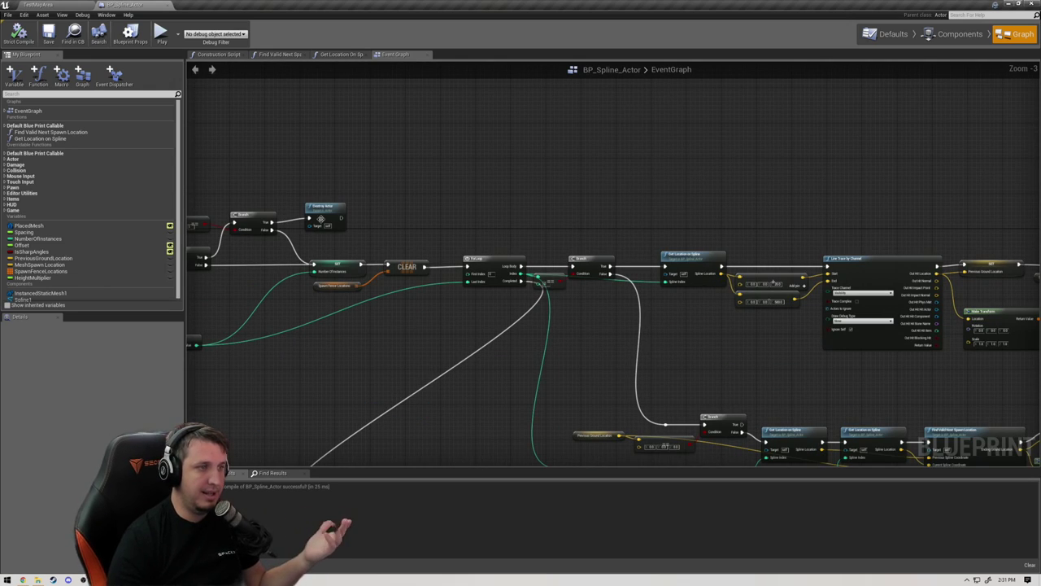
{"action": "right_click_drag", "start_coordinate": [743, 360], "coordinate": [585, 238]}
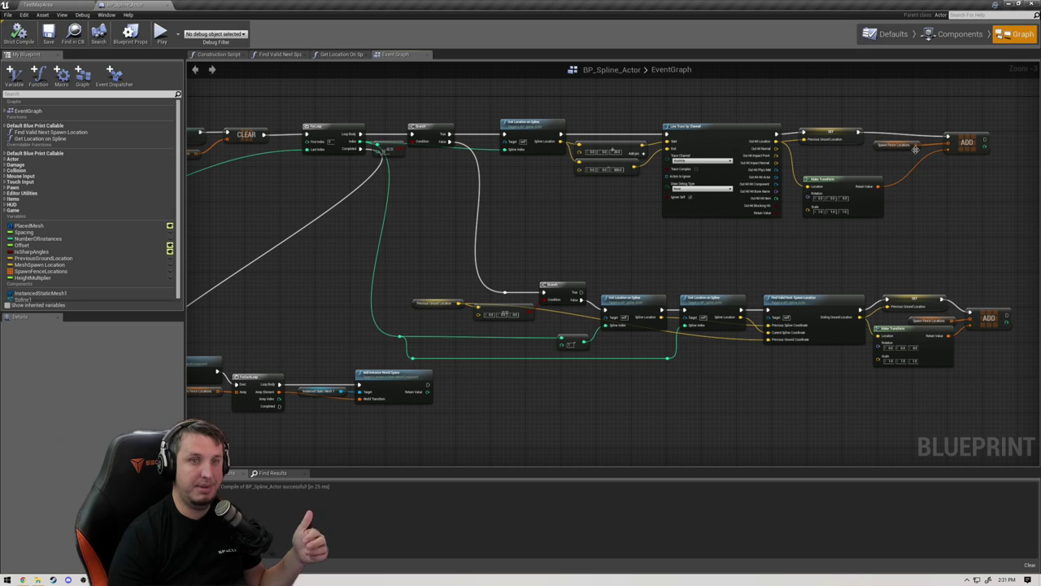
{"action": "scroll", "coordinate": [449, 383], "scroll_direction": "up", "scroll_amount": 3}
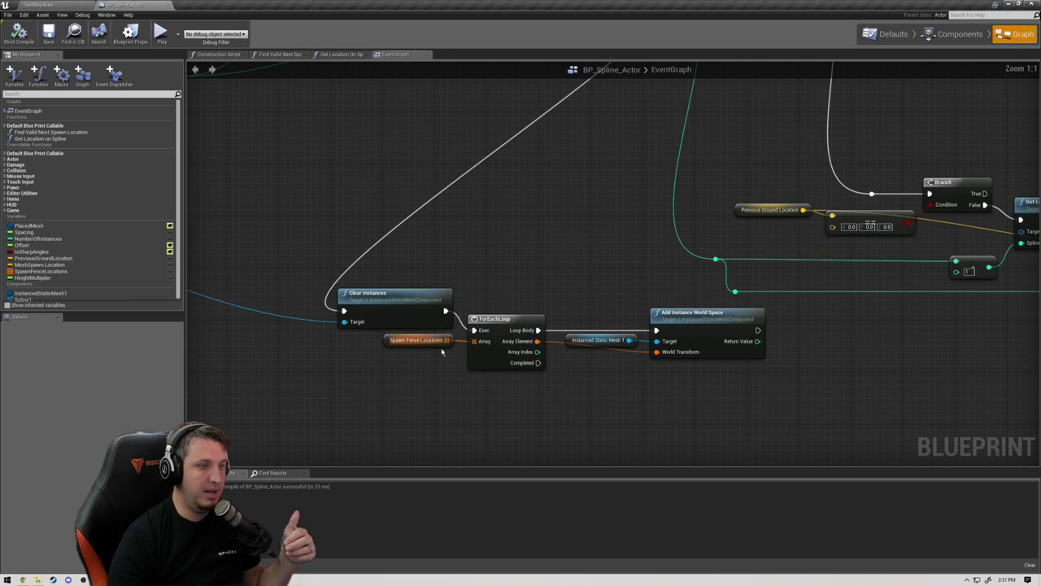
{"action": "right_click_drag", "start_coordinate": [477, 374], "coordinate": [452, 382]}
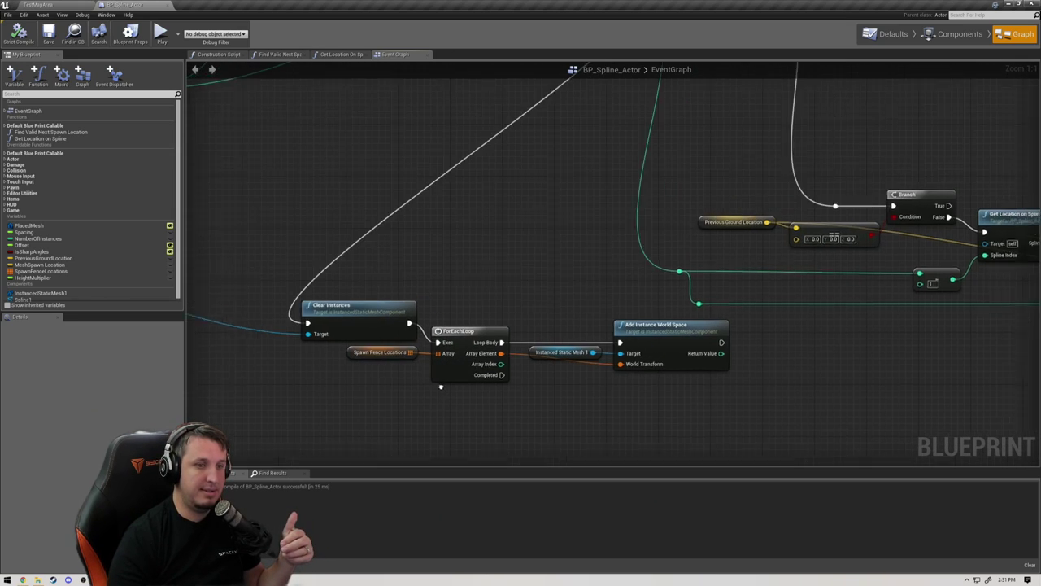
{"action": "scroll", "coordinate": [360, 400], "scroll_direction": "down", "scroll_amount": 2}
{"action": "scroll", "coordinate": [358, 373], "scroll_direction": "down", "scroll_amount": 1}
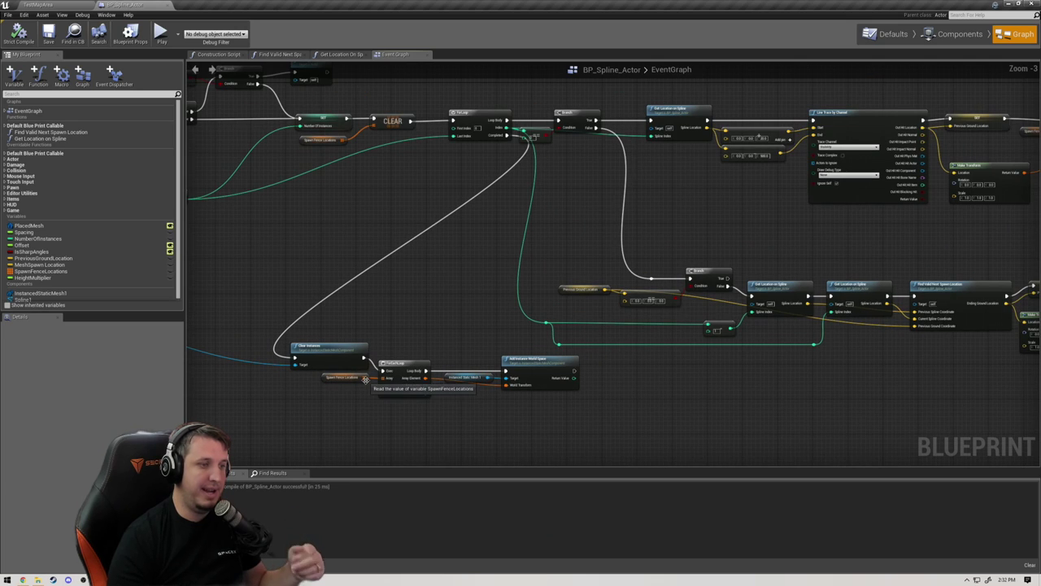